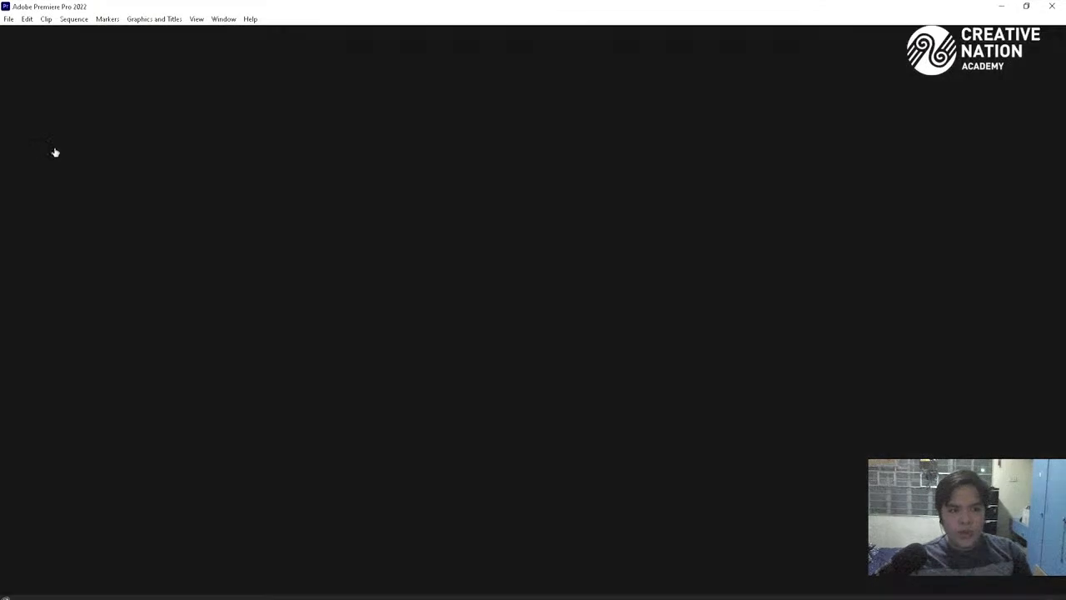
Create a new project named "Adobe tutorial part 2" with the default settings
left_click(425, 124)
left_click_drag(439, 123, 359, 126)
type("Adobe")
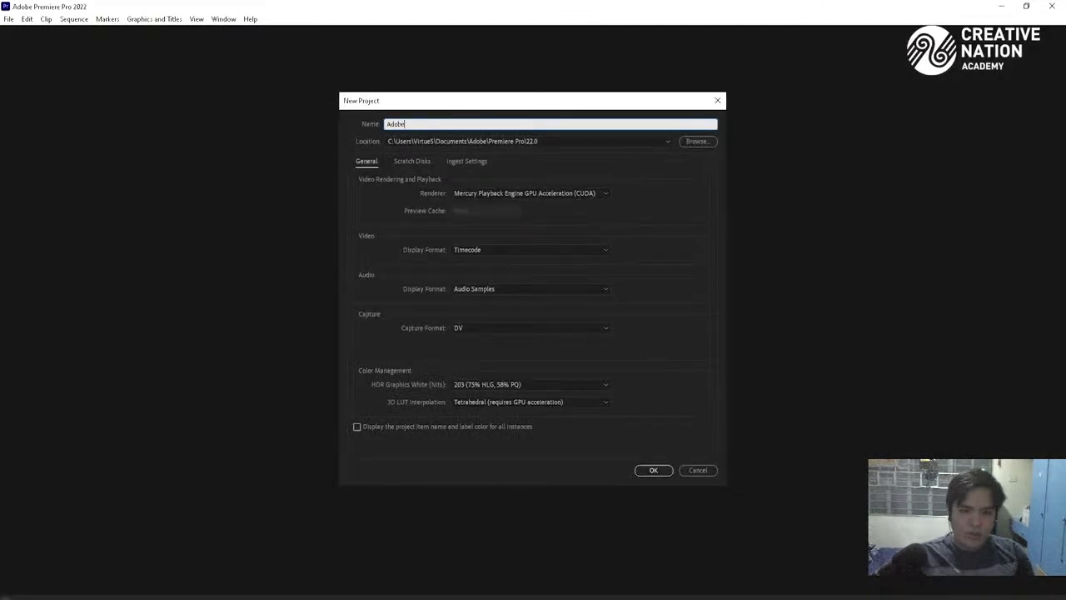
type(" tutorial part 2")
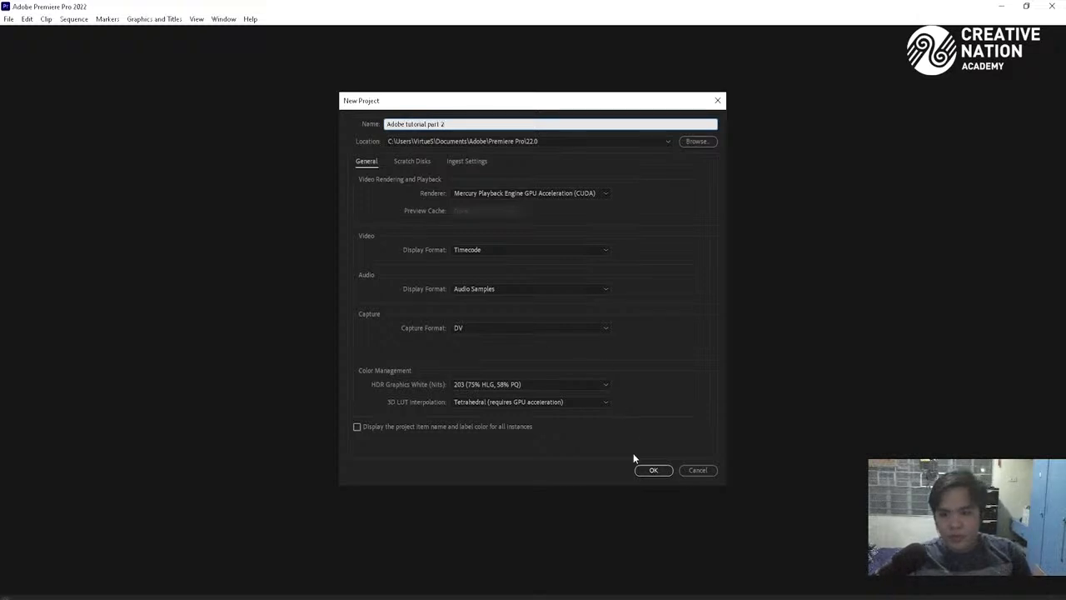
left_click(653, 470)
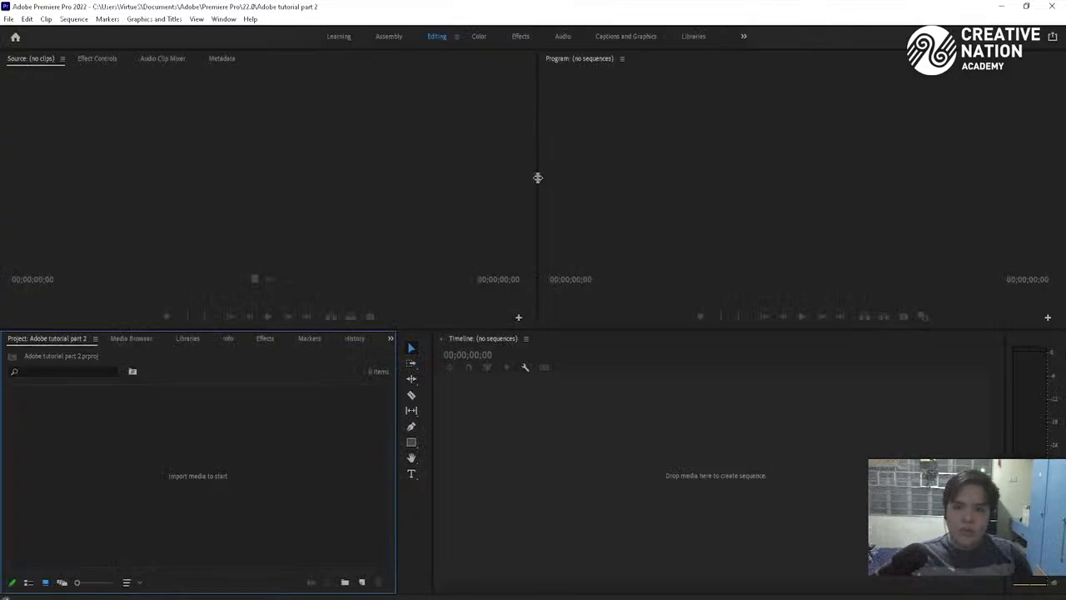
Widen the source monitor area and the project media area of the editing workspace
left_click_drag(538, 177, 607, 177)
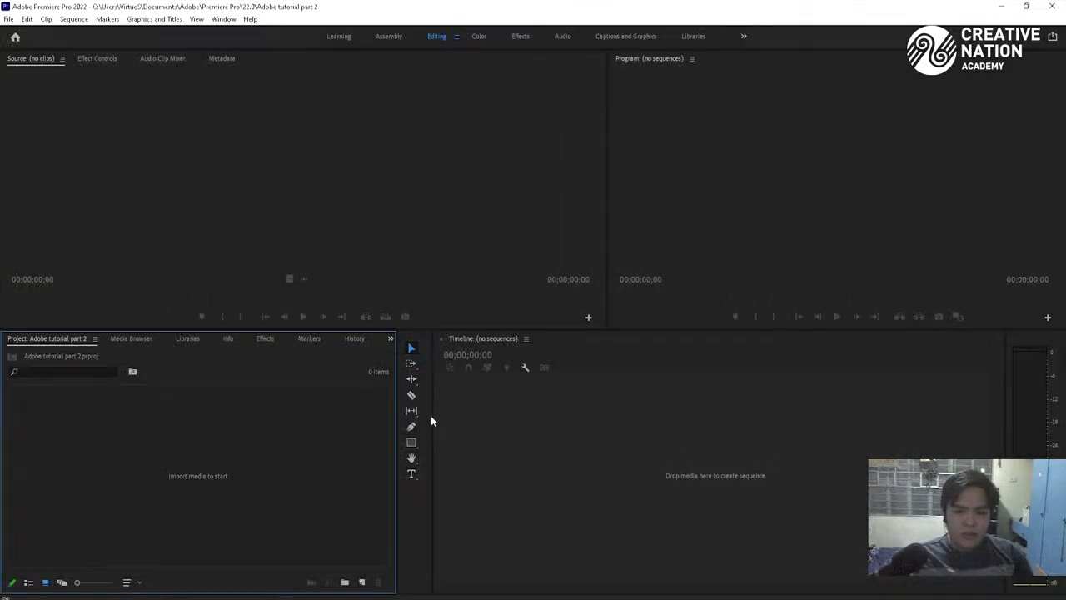
left_click_drag(431, 418, 503, 422)
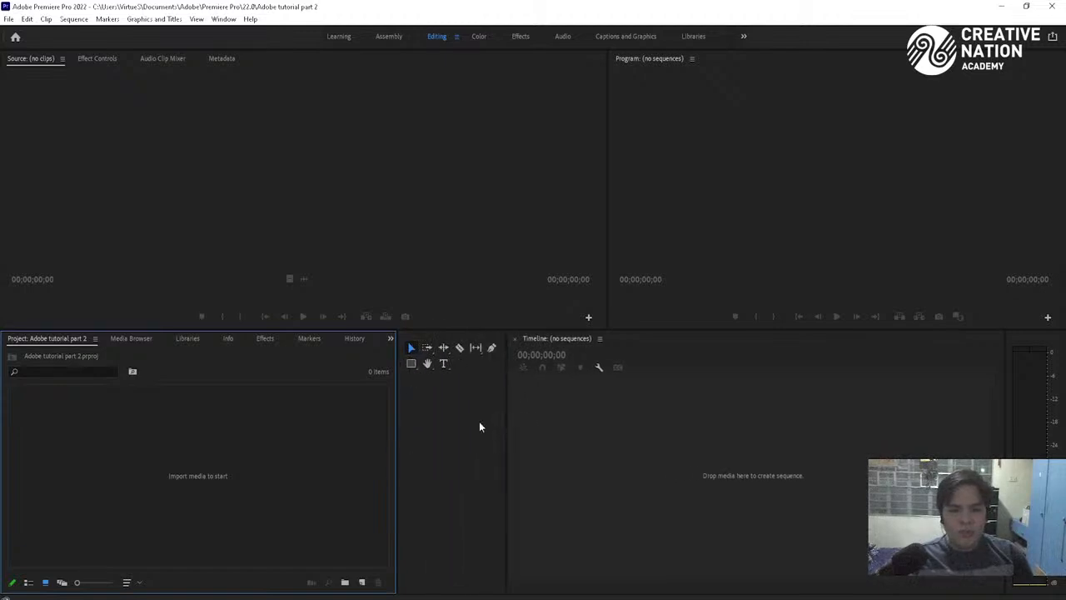
left_click_drag(395, 423, 470, 432)
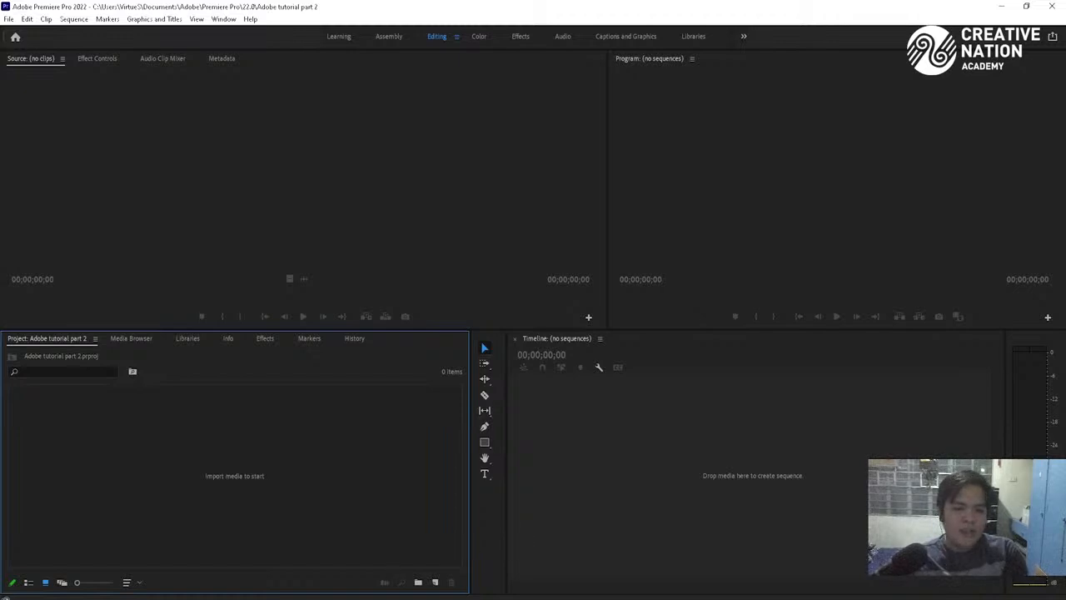
Import the candy kingdom image from the ADOBE IMPORT FILES folder and create a sequence from it in the timeline
left_click(498, 587)
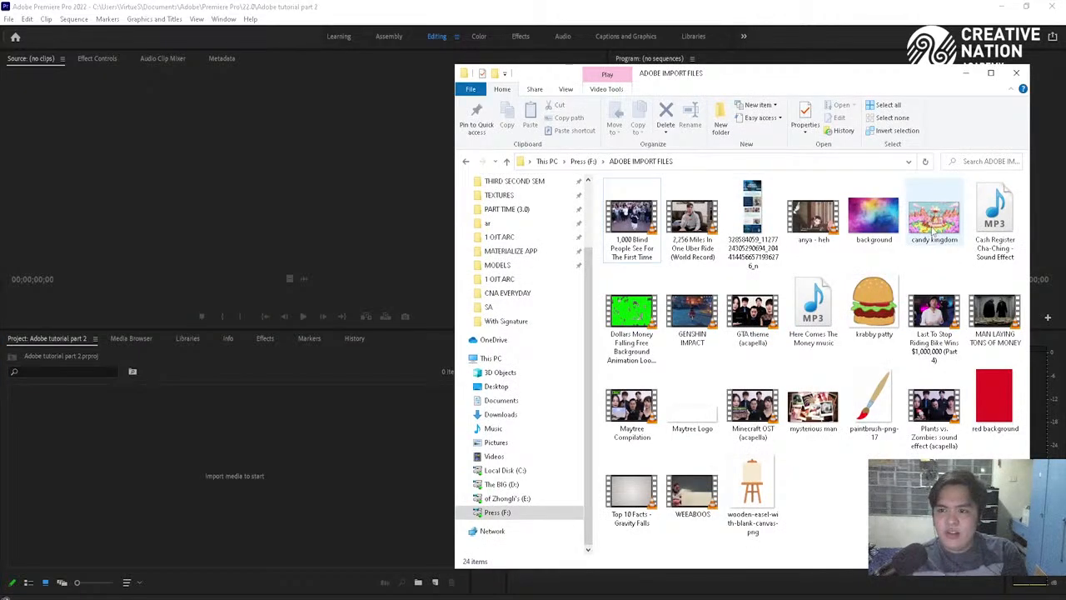
left_click_drag(933, 215, 238, 428)
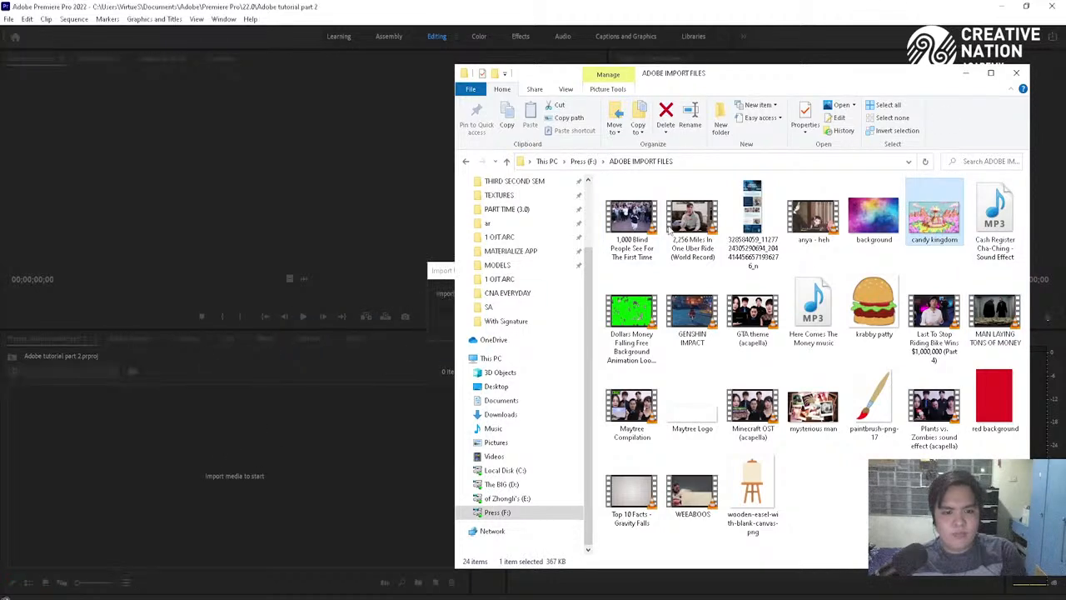
left_click(965, 73)
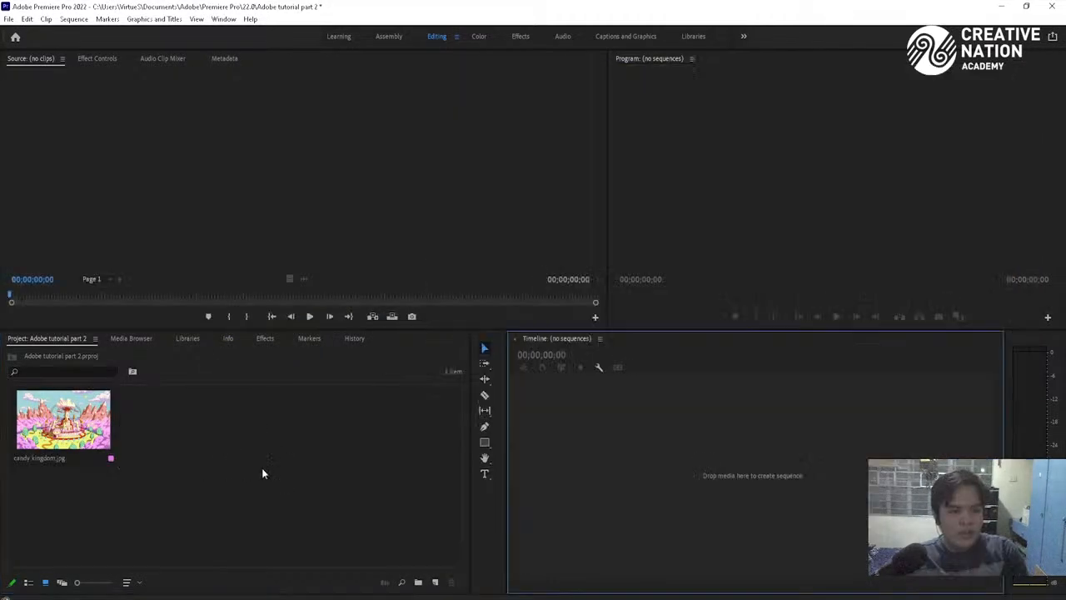
left_click_drag(82, 437, 680, 461)
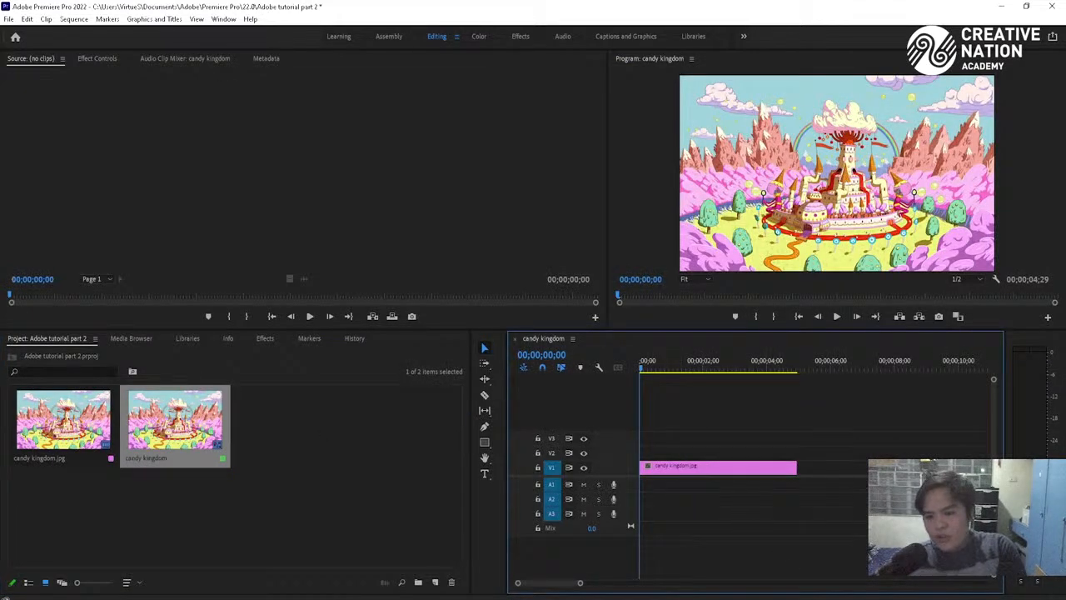
Show the effect controls of the candy kingdom clip and extend the clip to about 00;00;10;23
left_click_drag(581, 582, 567, 582)
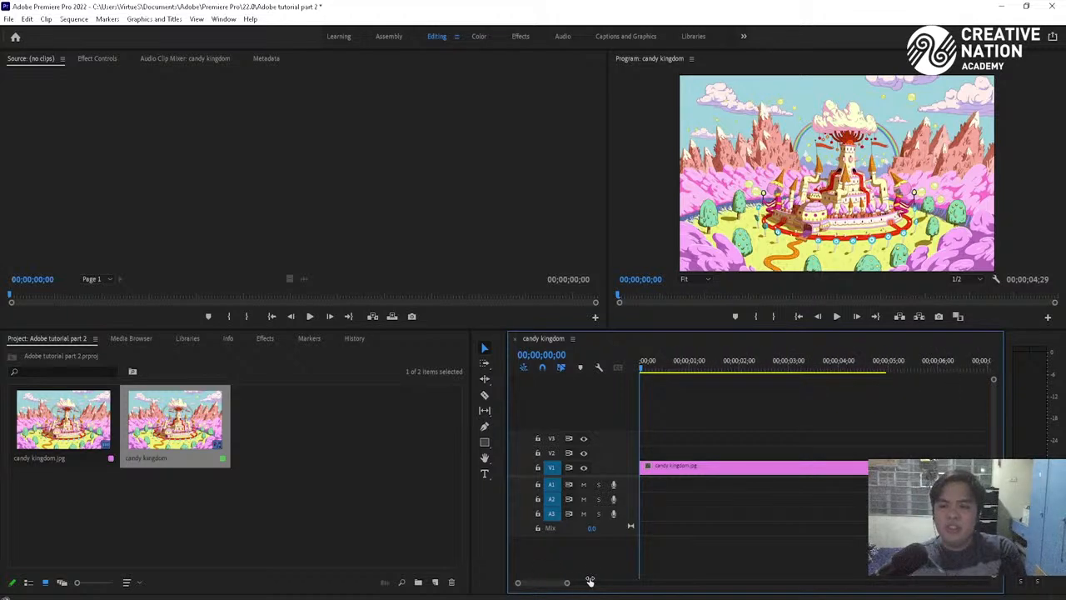
left_click(718, 467)
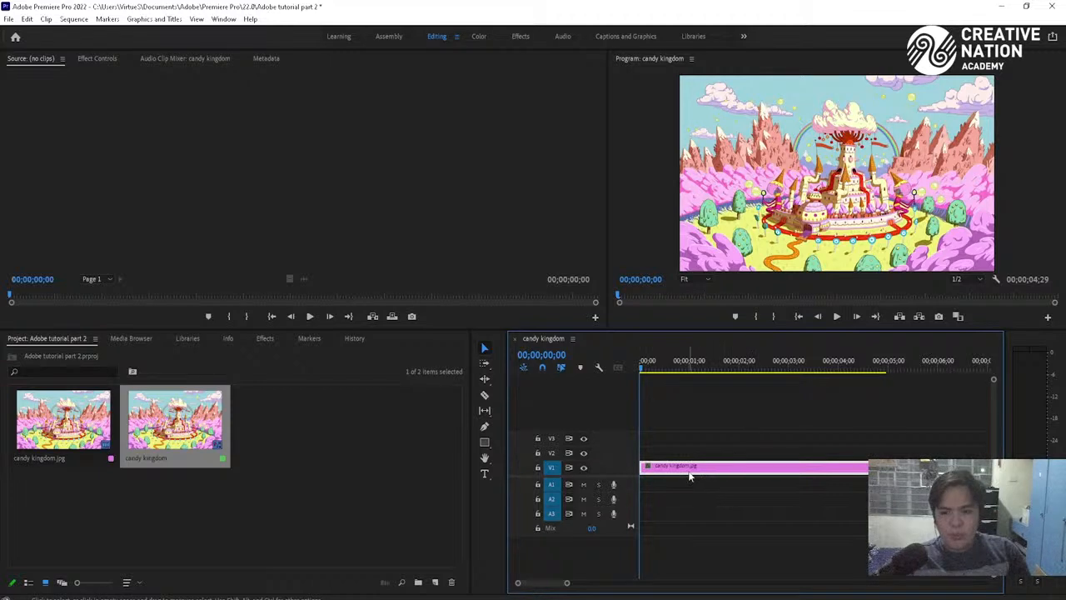
left_click(98, 60)
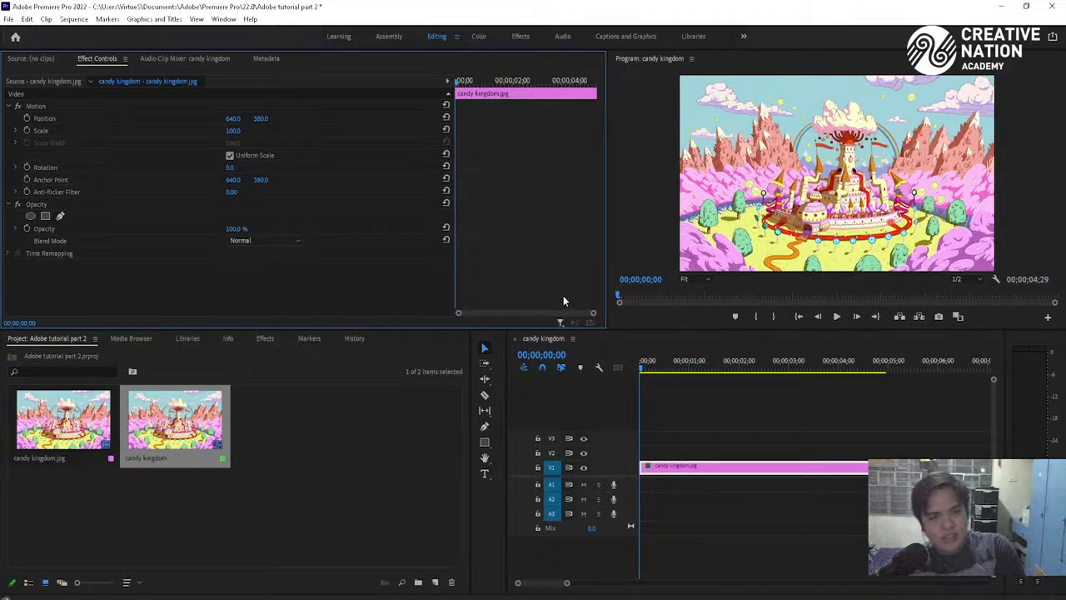
left_click_drag(593, 313, 574, 313)
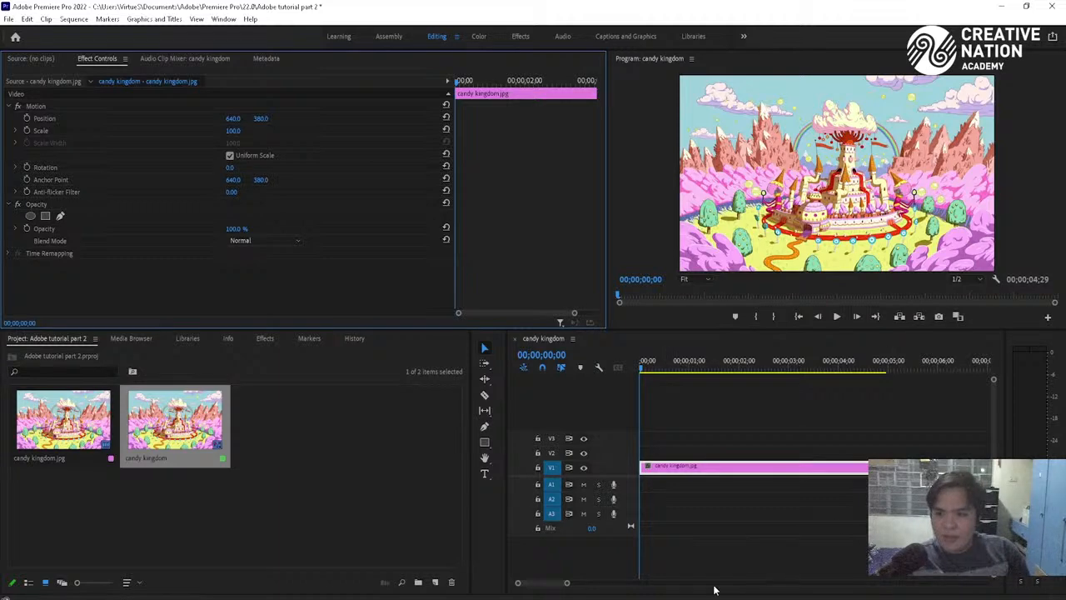
left_click_drag(566, 585, 642, 583)
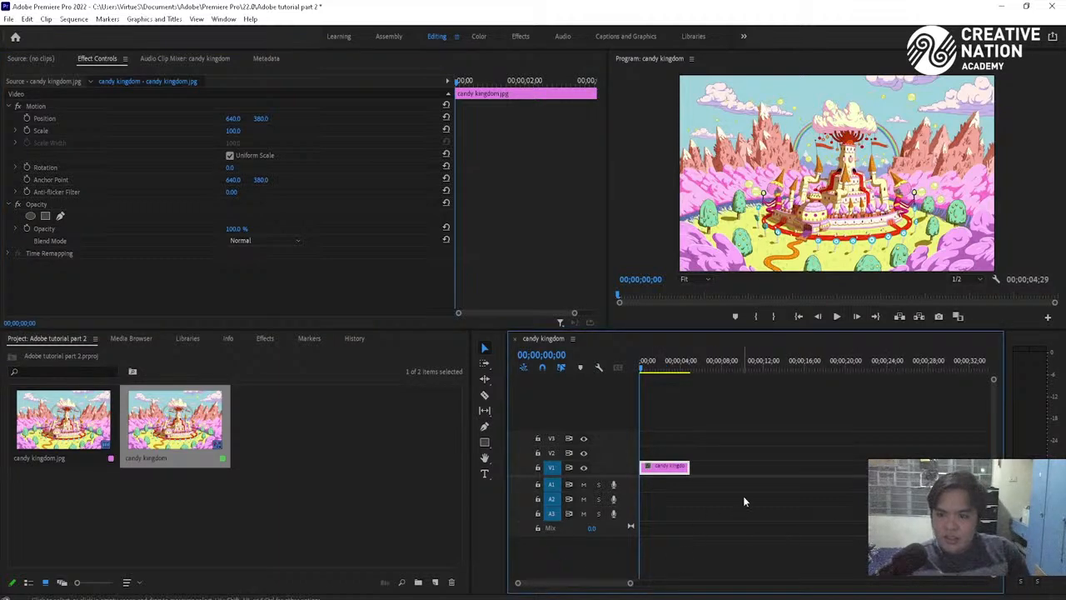
left_click_drag(695, 468, 749, 471)
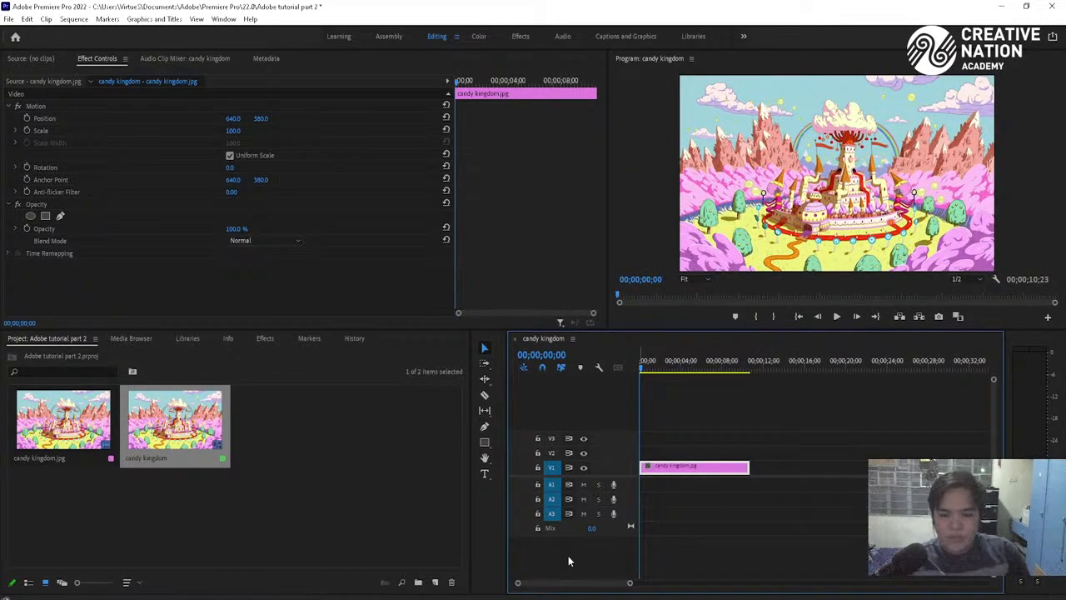
Place the playhead at 00;00;02;02 and turn on Scale keyframing with a 100 keyframe for the candy kingdom clip
key("equal")
key("equal")
key("space")
key("space")
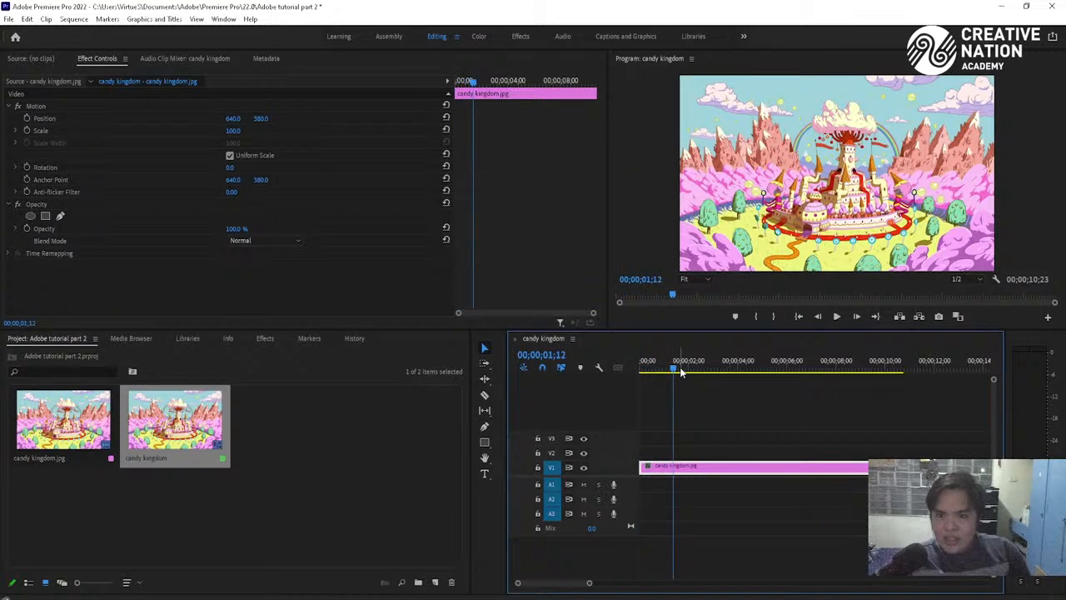
left_click_drag(681, 360, 690, 366)
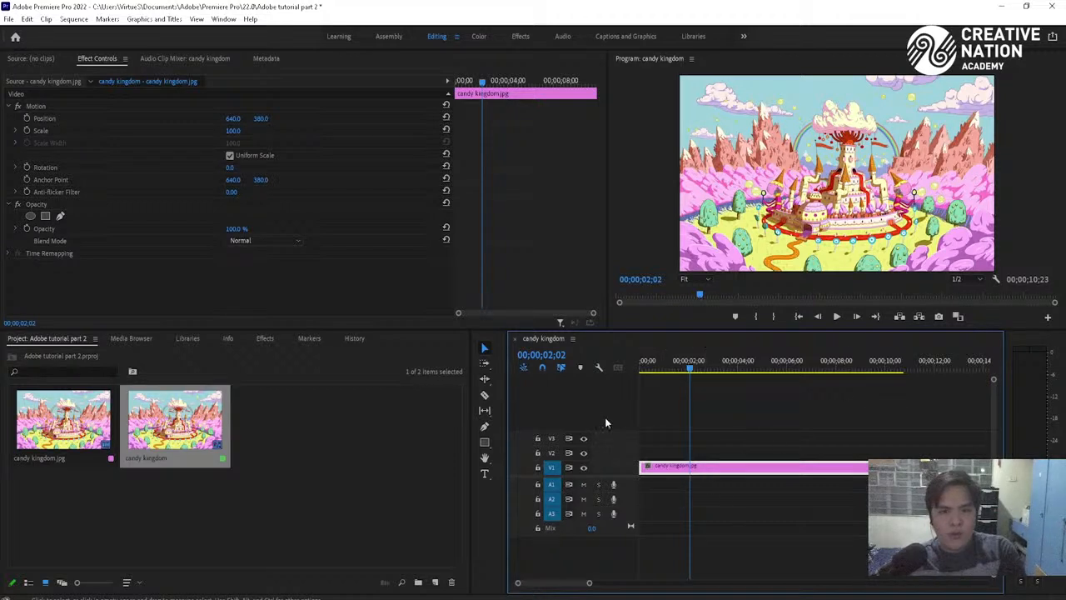
left_click(26, 130)
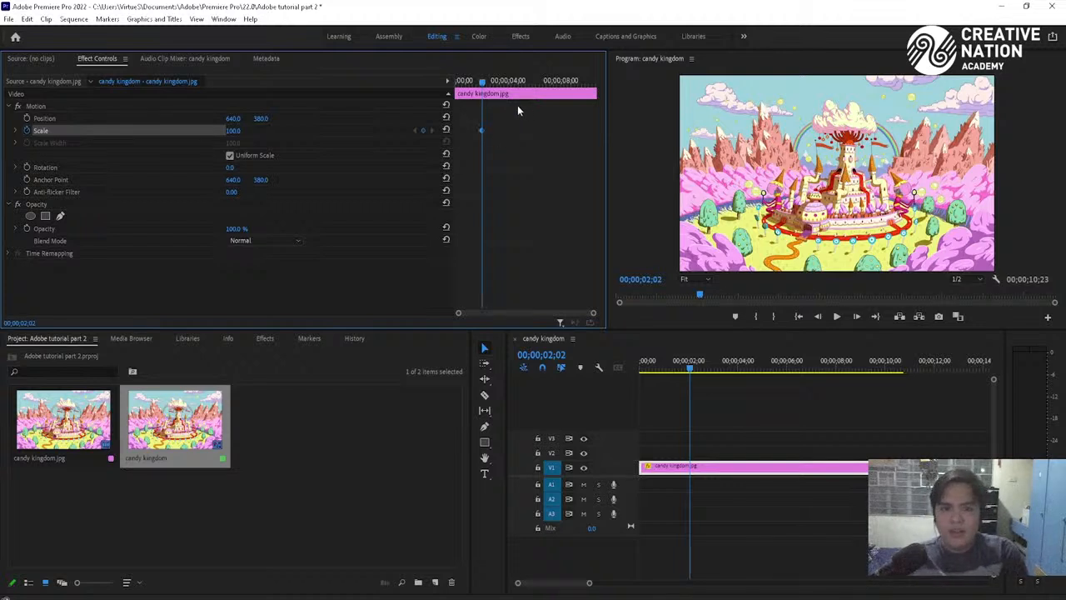
Enlarge the image to a scale of 154.5 at 00;00;04;19 to add a second Scale keyframe
key("space")
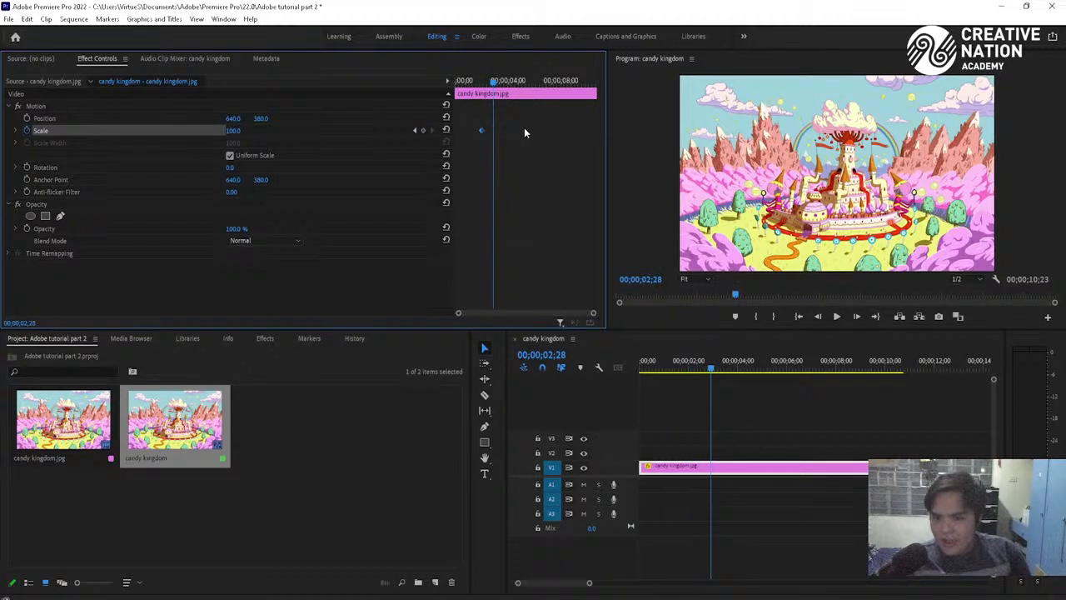
key("space")
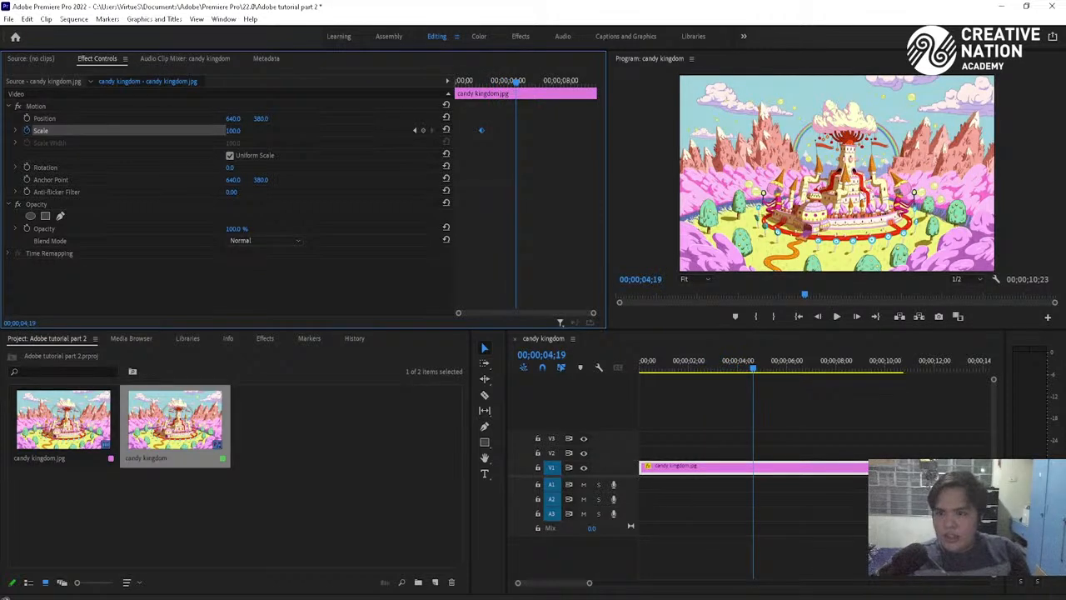
left_click(858, 200)
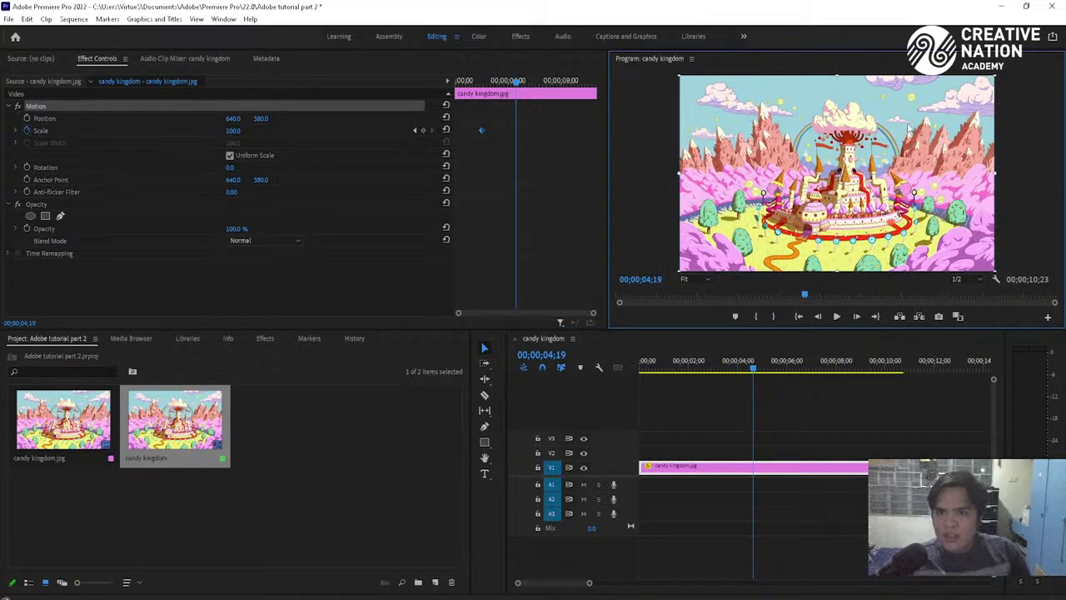
left_click_drag(680, 174, 593, 197)
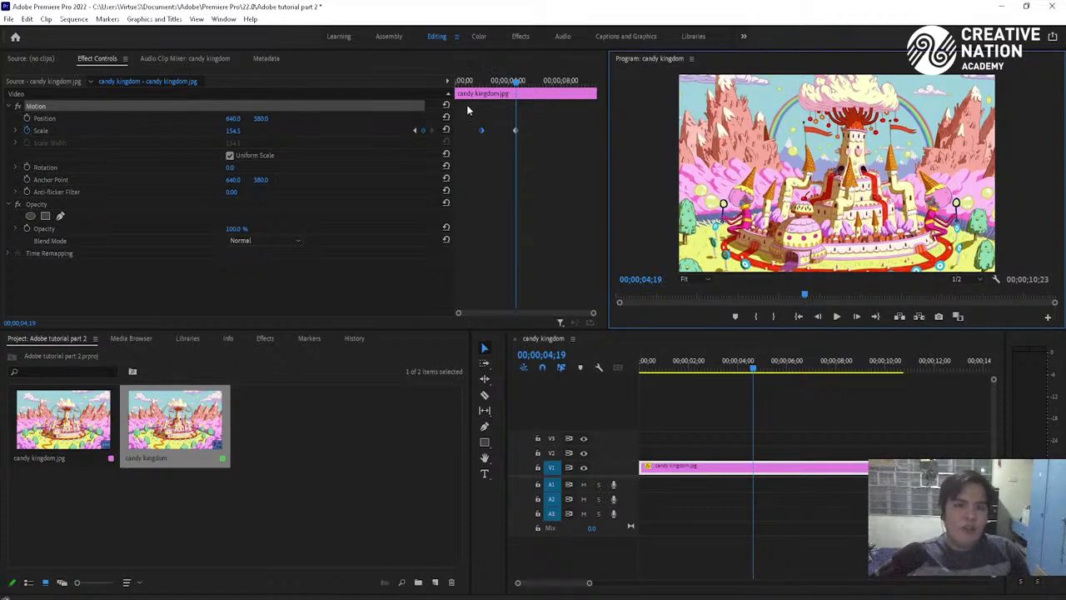
Play the zoom-in from the start of the clip and scrub between the two Scale keyframes
left_click(460, 80)
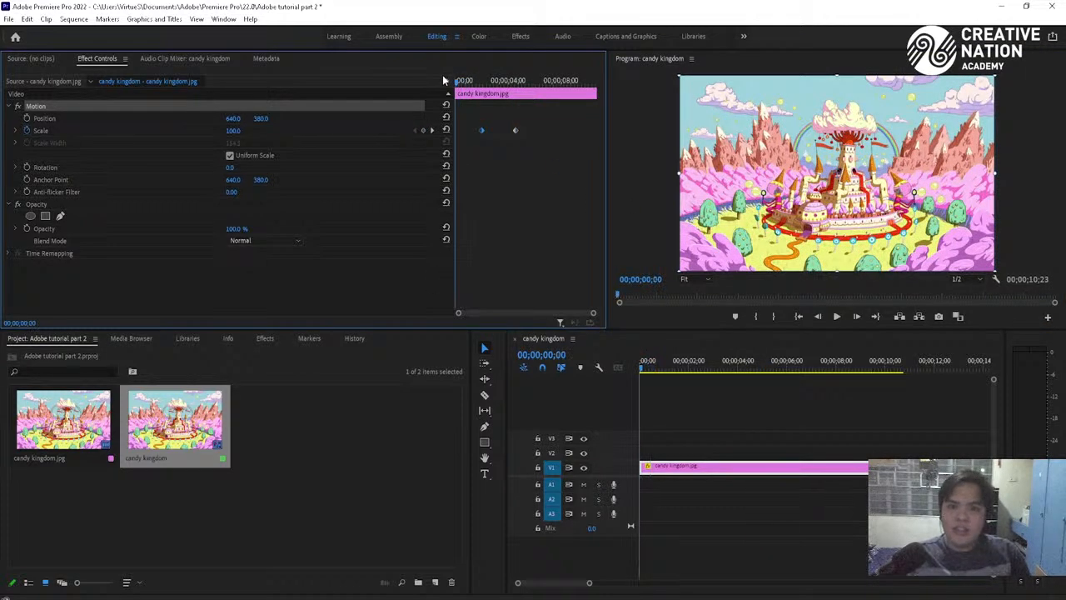
key("space")
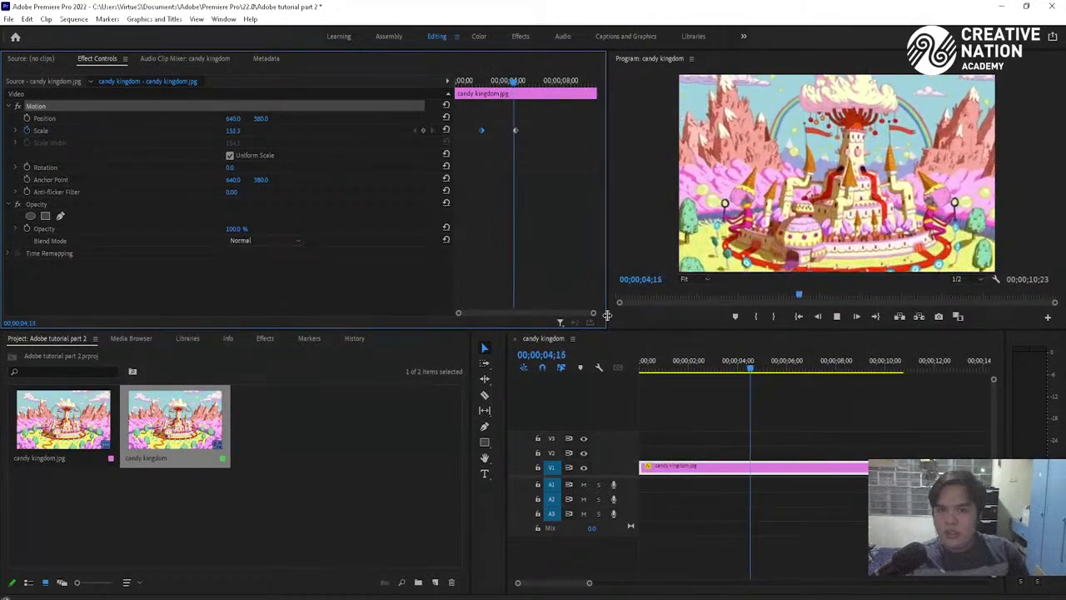
key("space")
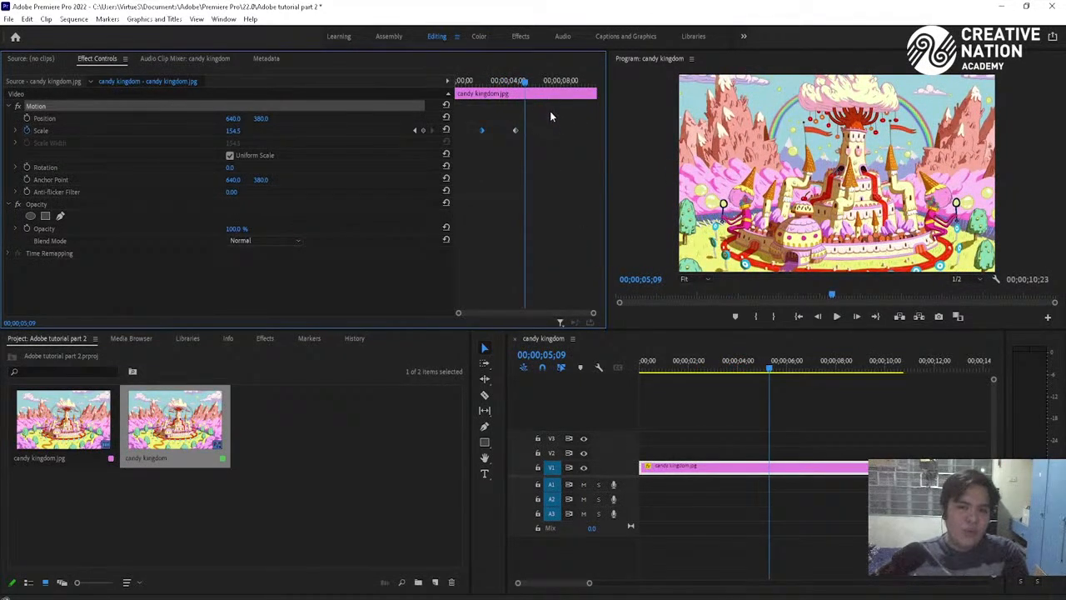
left_click_drag(523, 81, 516, 80)
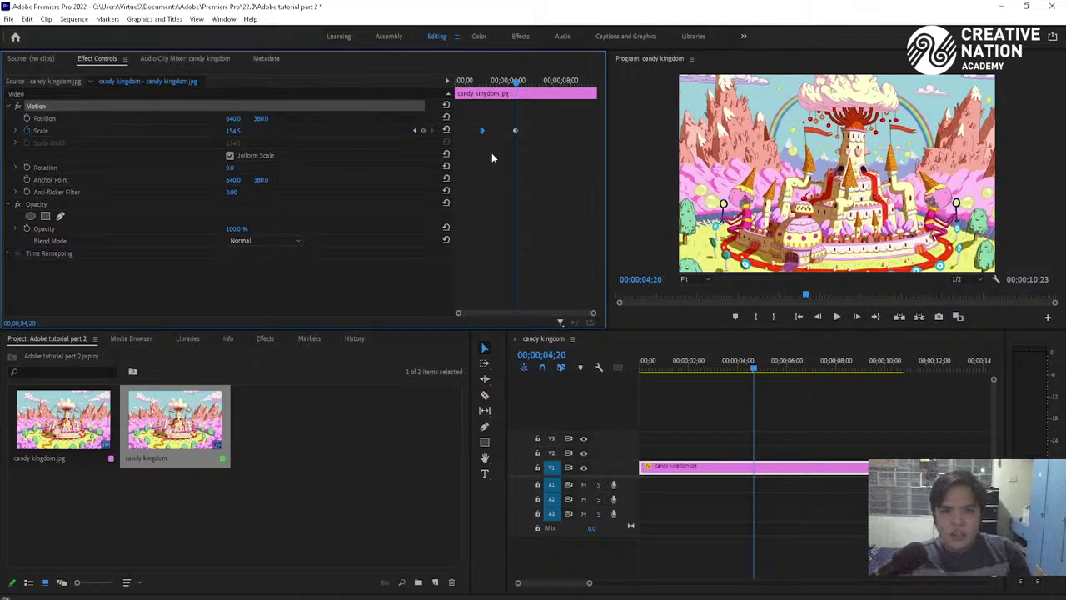
left_click(485, 81)
mouse_move(498, 81)
left_mouse_down()
mouse_move(539, 84)
mouse_move(517, 84)
left_mouse_up()
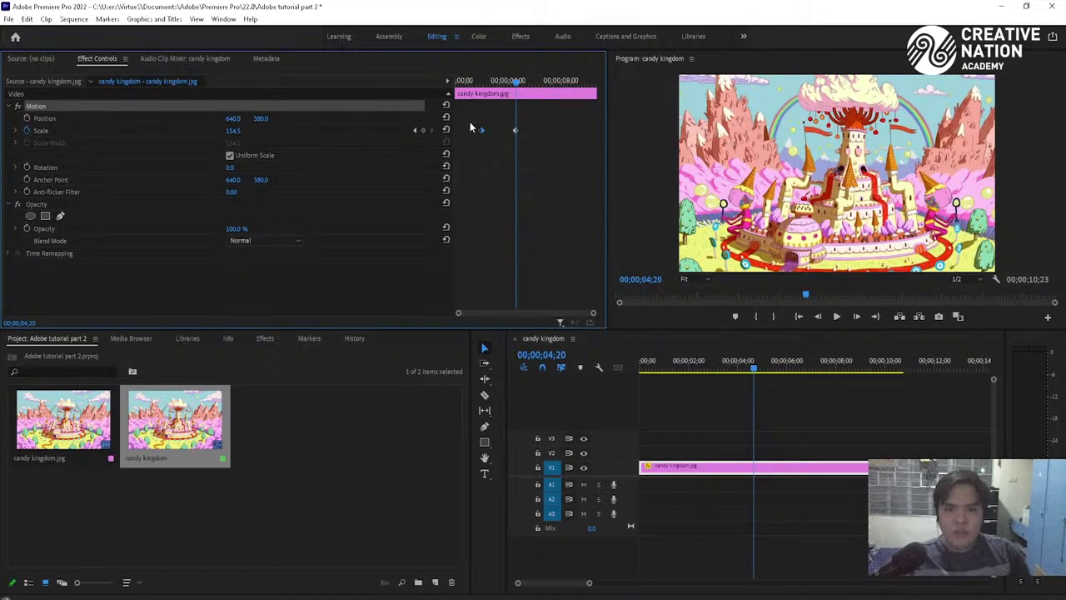
Add a third Scale keyframe at 00;00;06;18 with a smaller scale and preview the zoom-out
left_click_drag(503, 79, 542, 100)
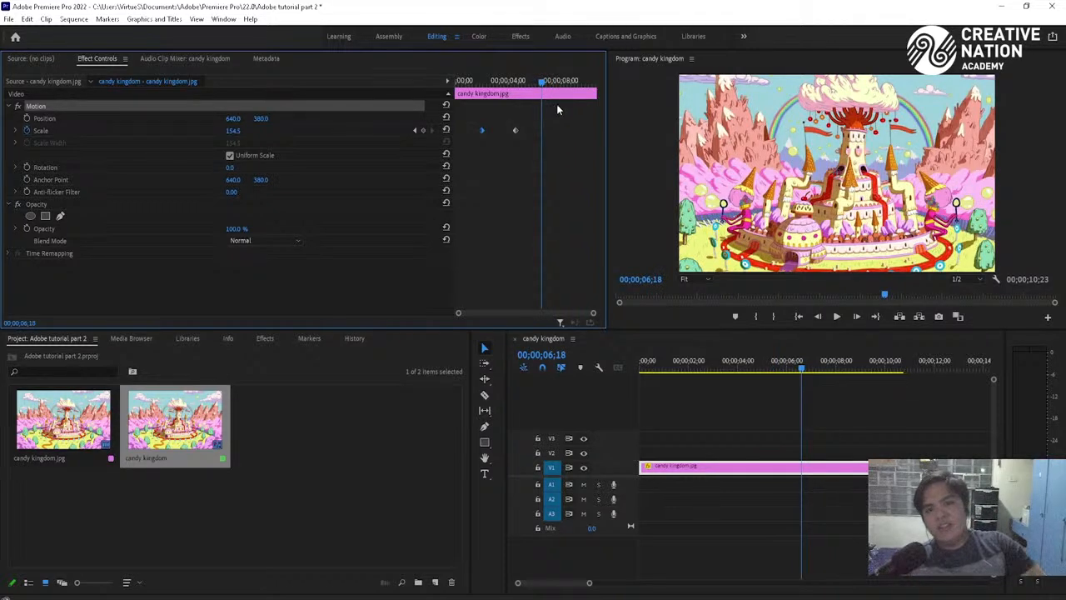
left_click(517, 81)
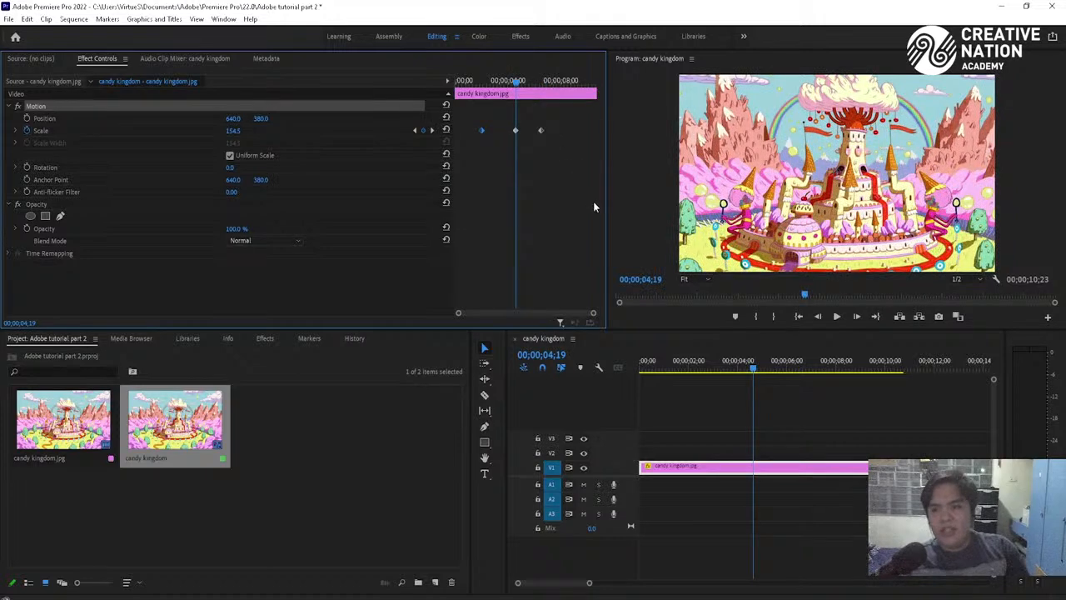
key("space")
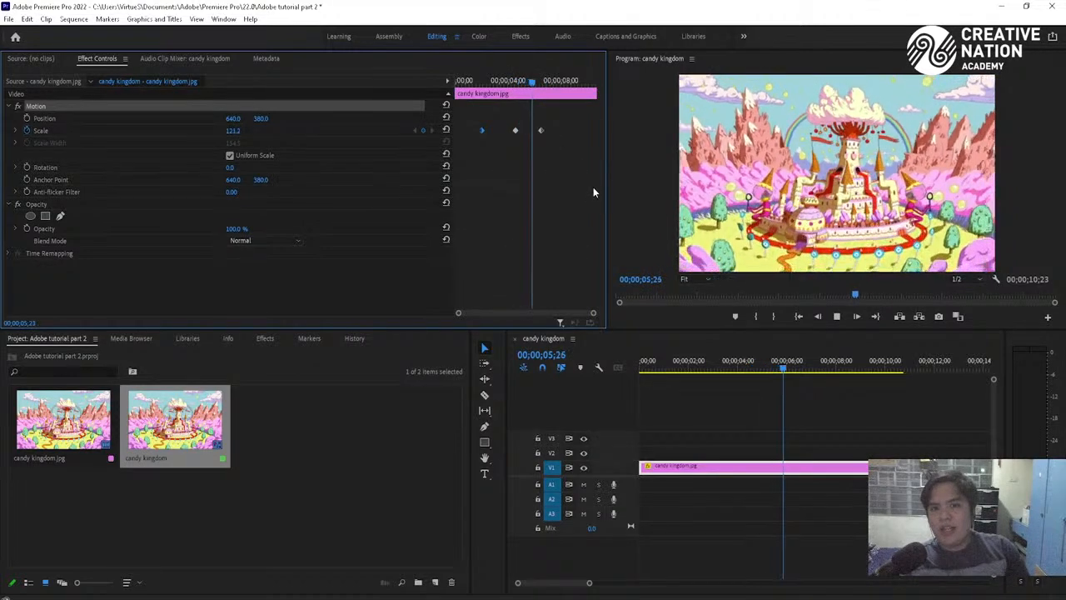
left_click(478, 82)
left_click(516, 80)
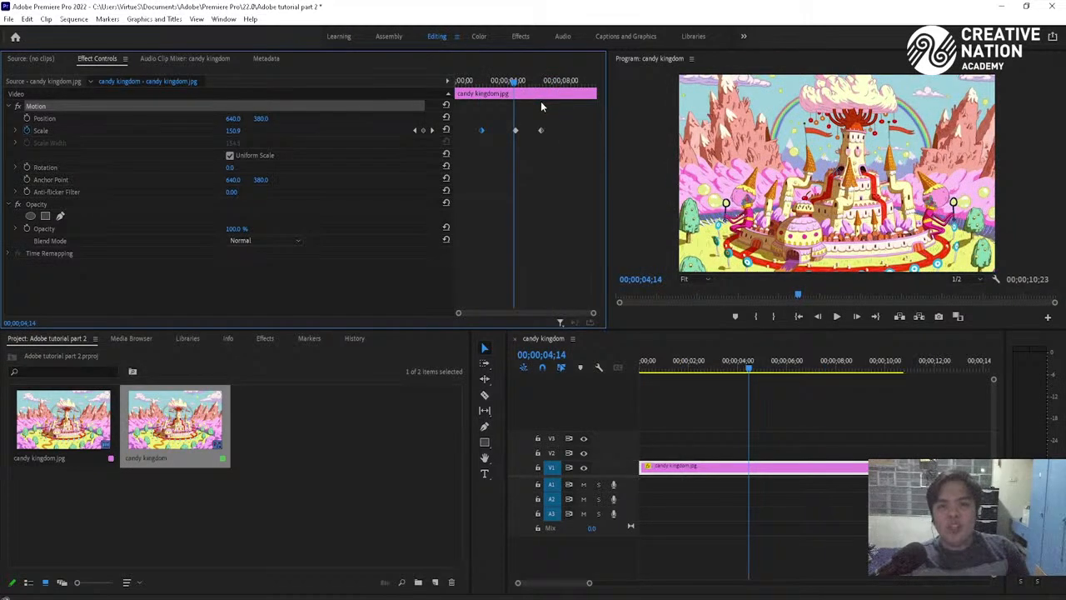
Move the last Scale keyframe to about 00;00;09;02 to lengthen the zoom-out
left_click(516, 129)
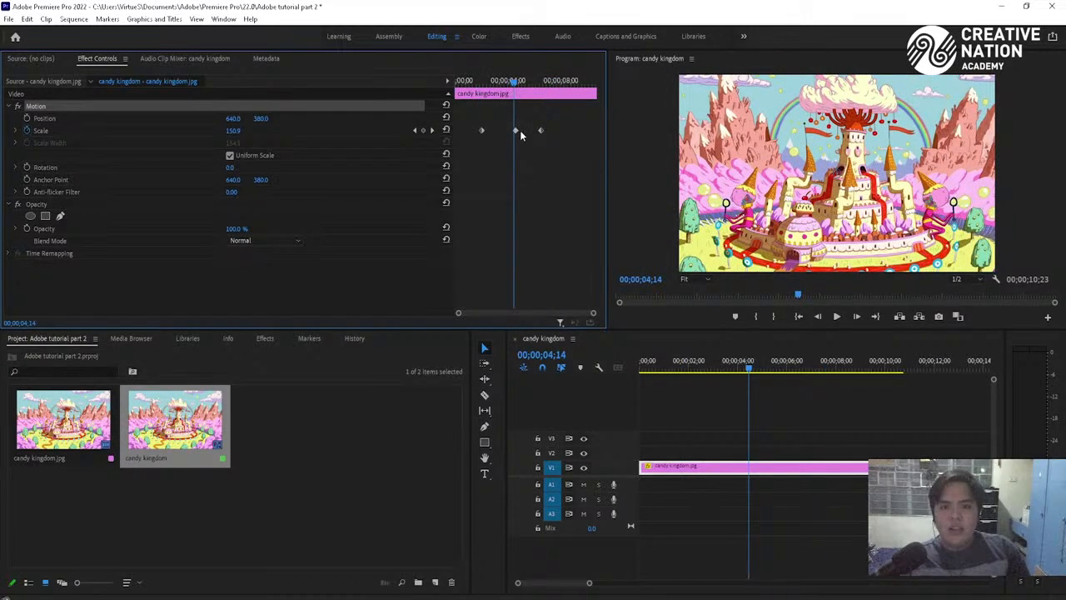
left_click(516, 83)
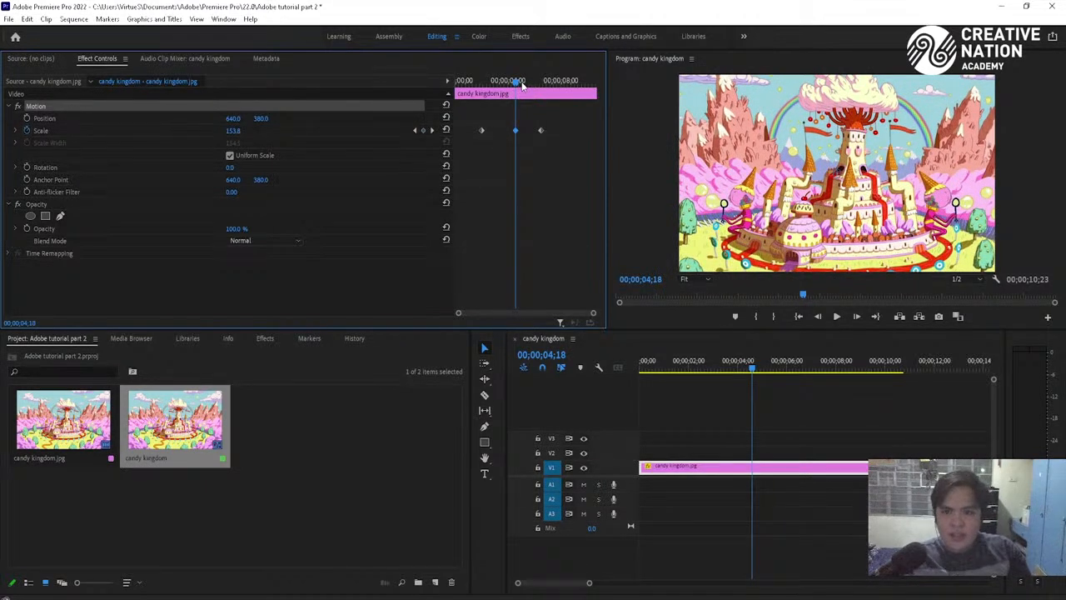
left_click_drag(522, 82, 536, 87)
left_click_drag(541, 129, 573, 136)
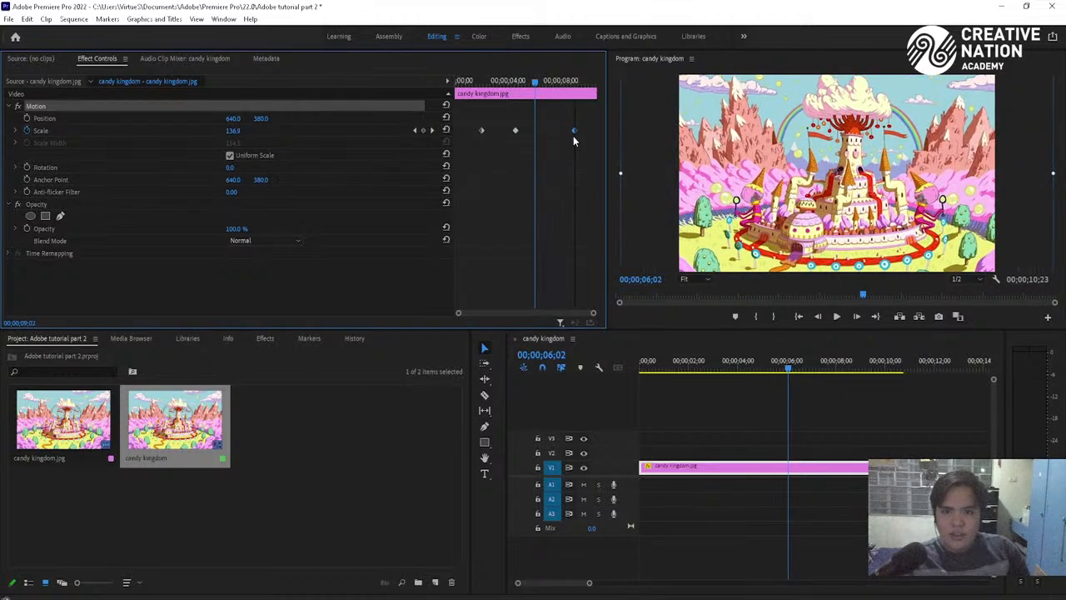
Play the zoom-out from the second Scale keyframe at about 00;00;04;20
left_click(523, 82)
left_click_drag(524, 84, 518, 84)
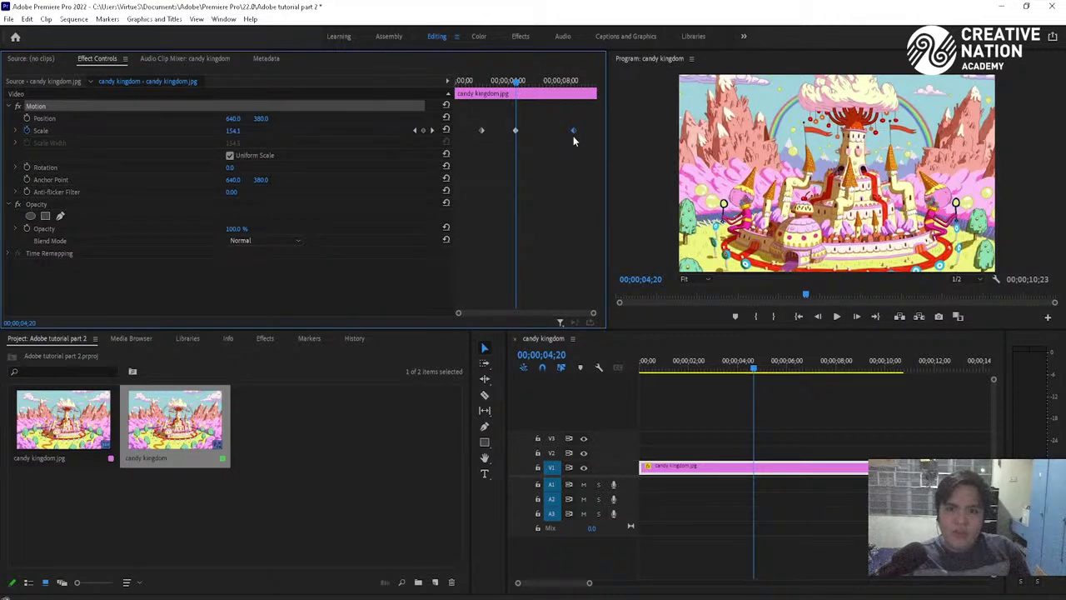
key("space")
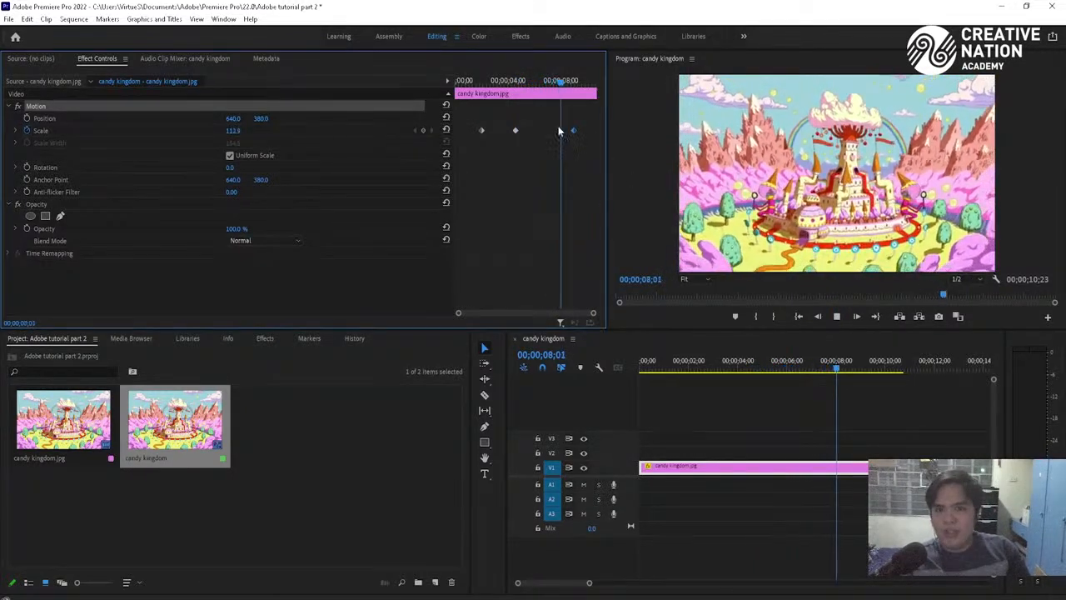
key("space")
Add an intermediate Scale keyframe at about 00;00;06;09 and play the animation from near the clip's start
left_click(545, 81)
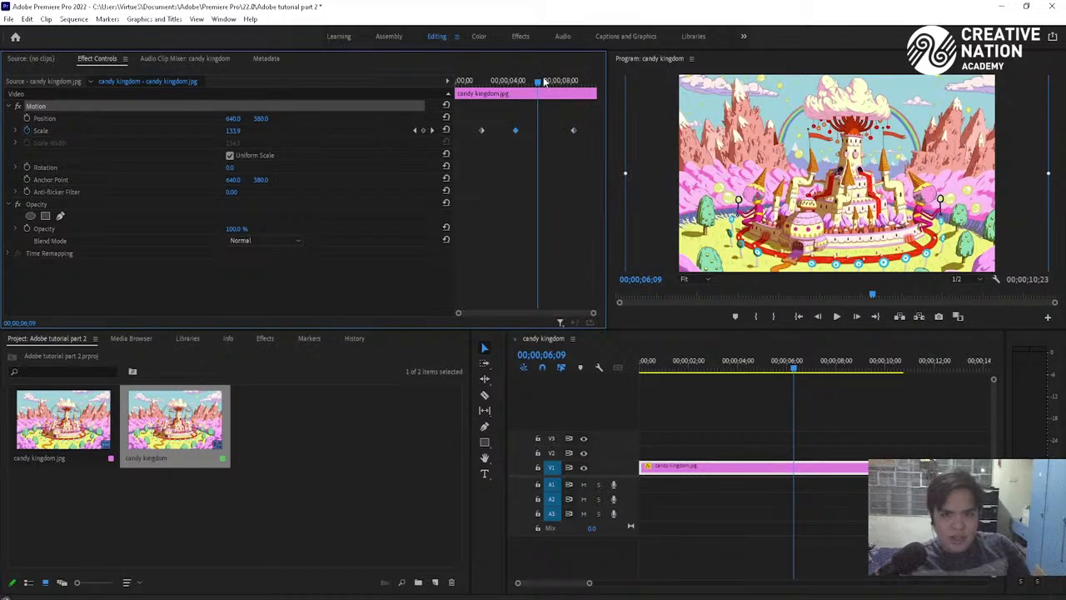
left_click_drag(538, 81, 463, 81)
key("space")
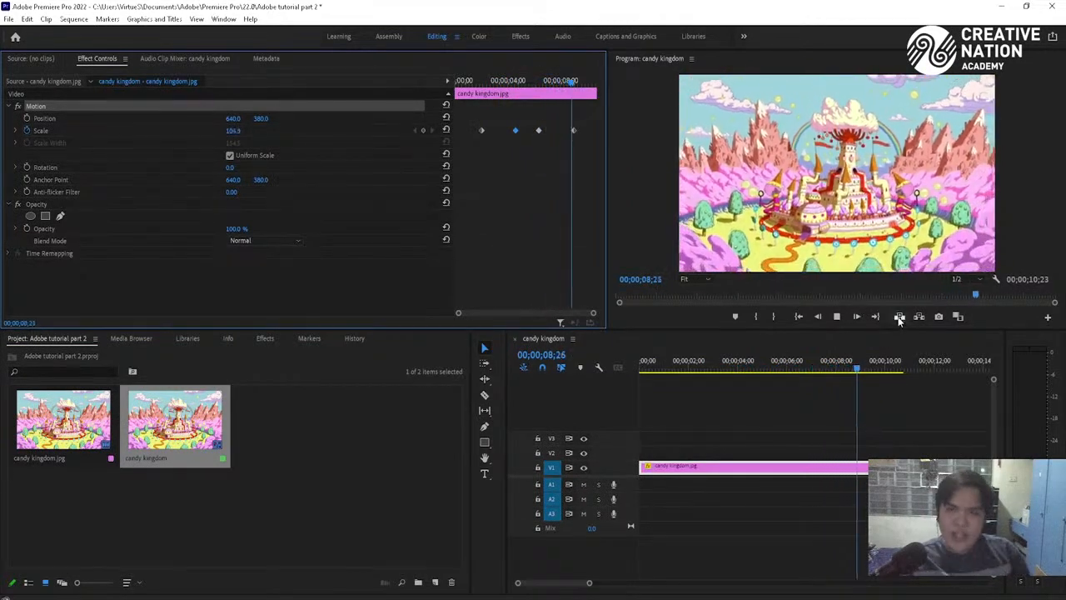
key("space")
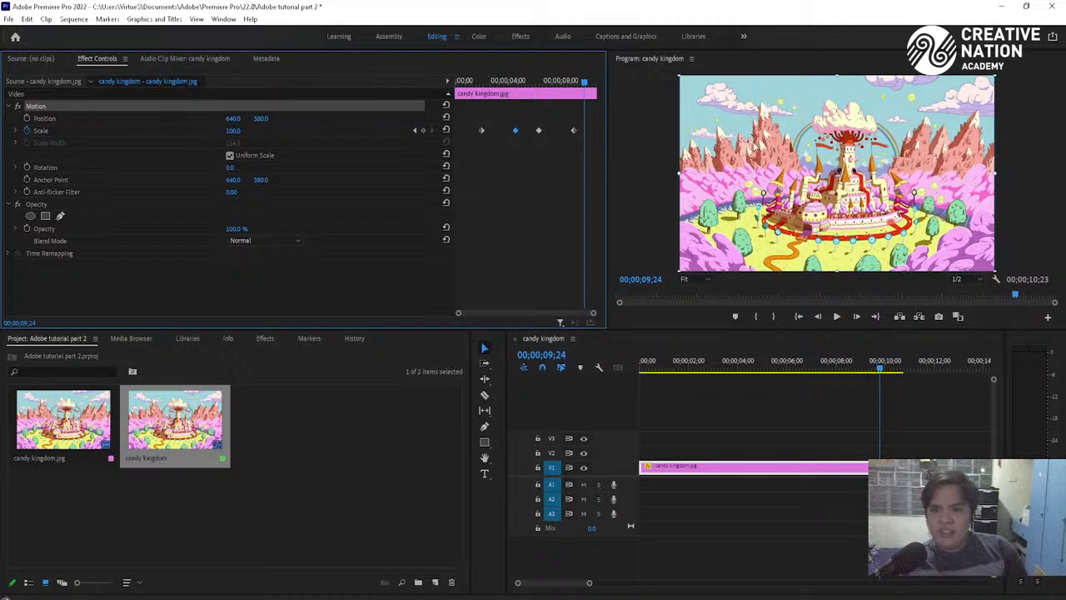
Turn off Scale animation to delete all its existing keyframes and return the playhead to the sequence start
left_click_drag(463, 163, 598, 108)
left_click(521, 155)
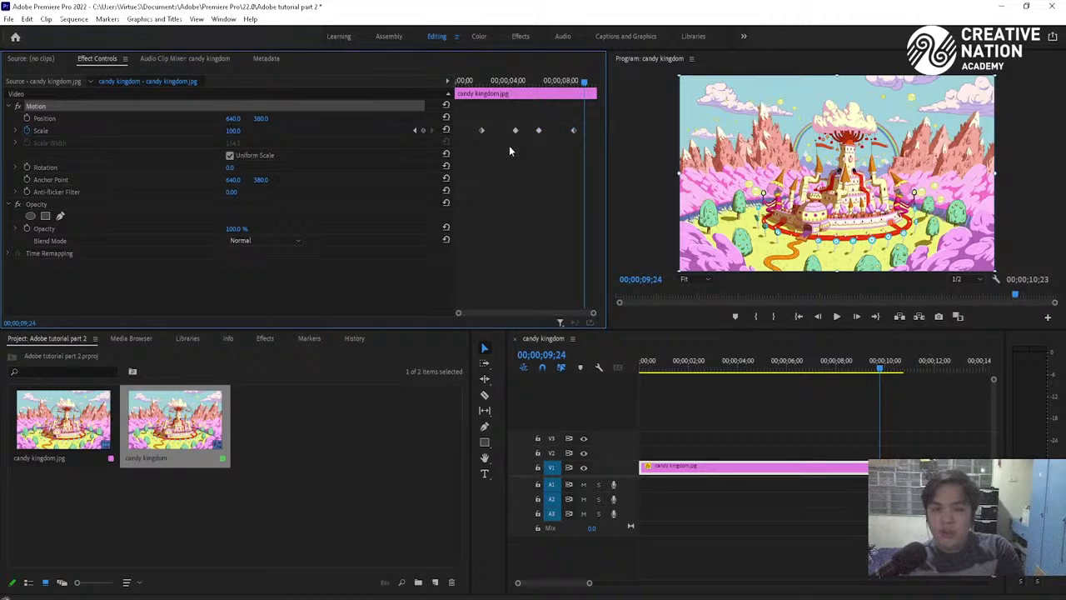
left_click(26, 130)
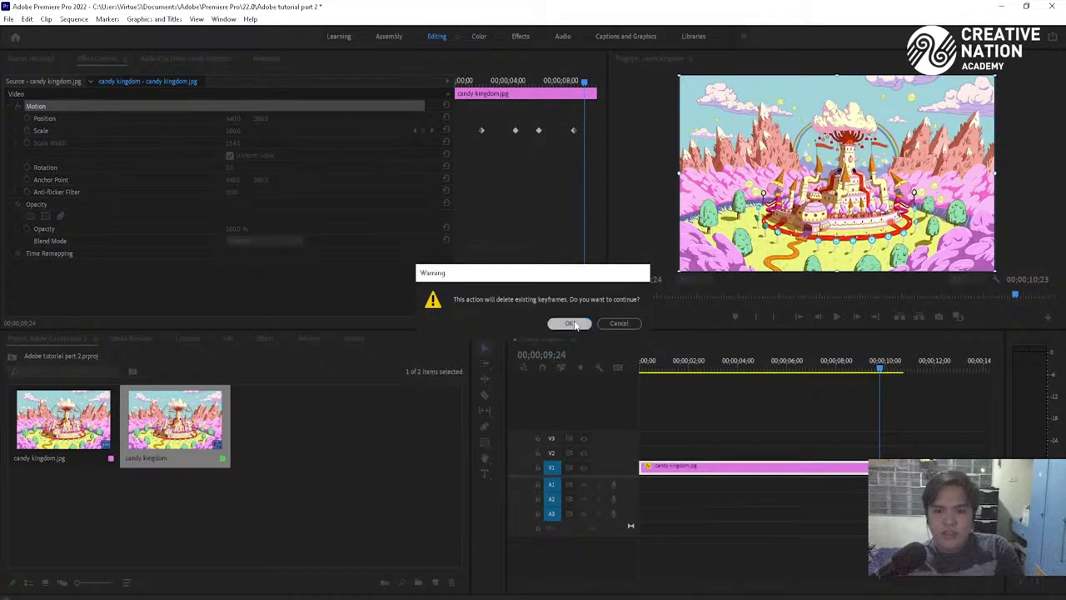
left_click(574, 319)
key("Home")
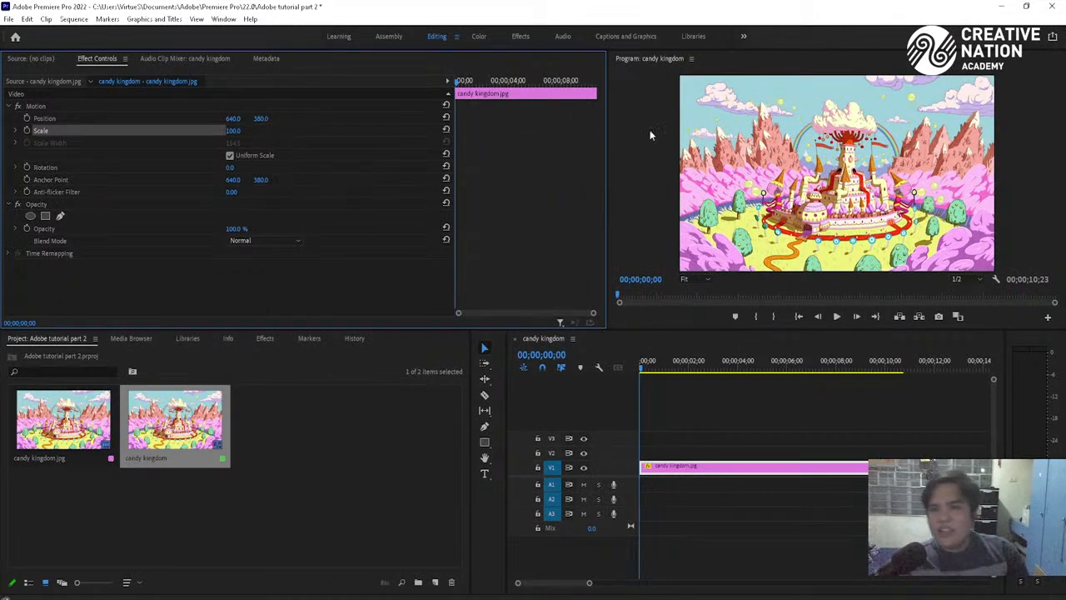
left_click(783, 204)
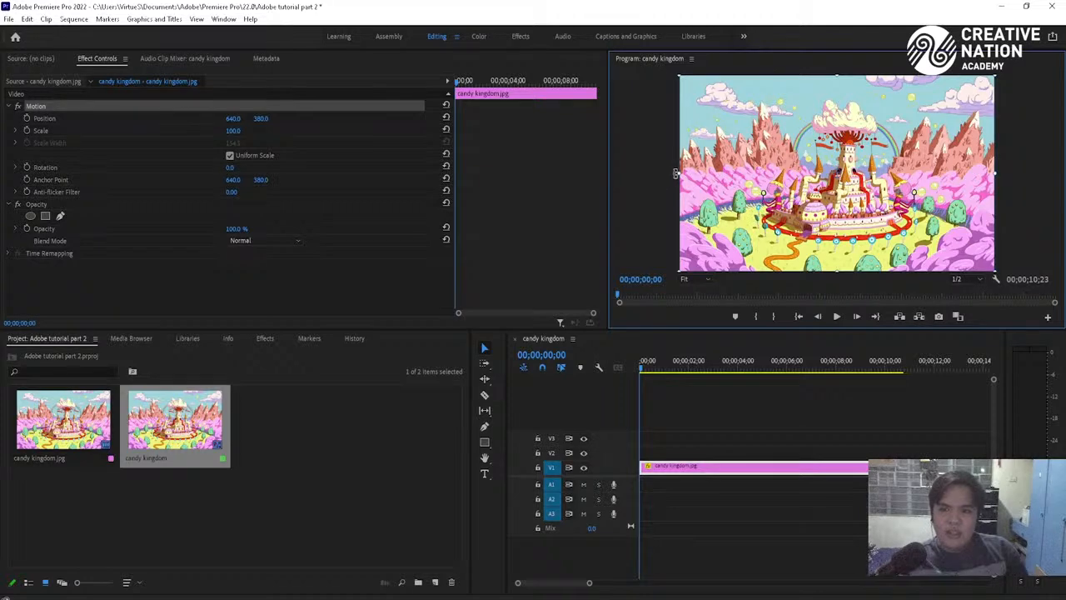
left_click_drag(675, 174, 640, 140)
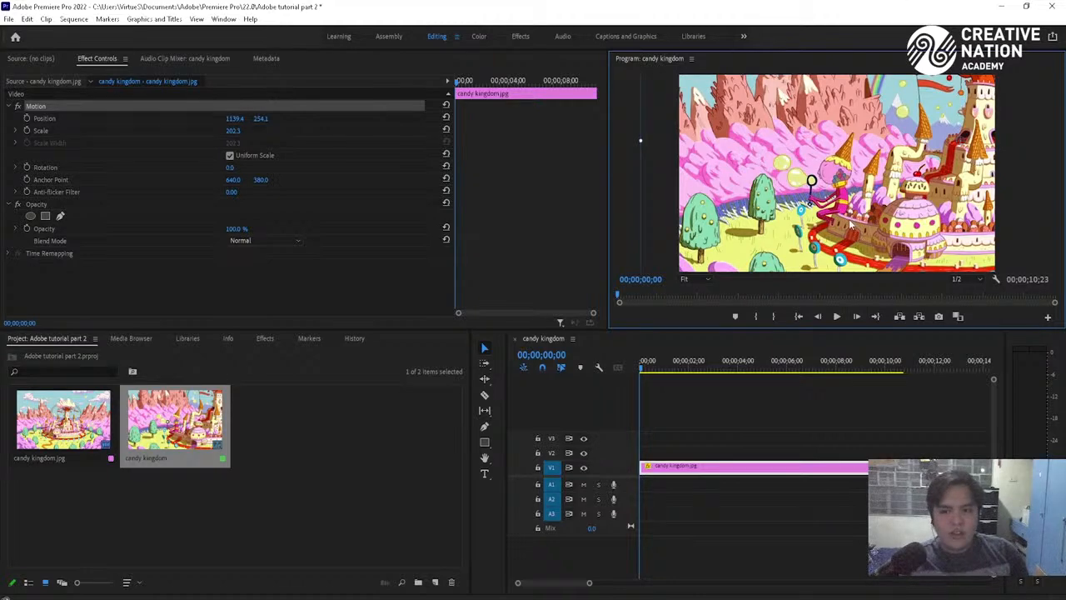
key("ctrl+z")
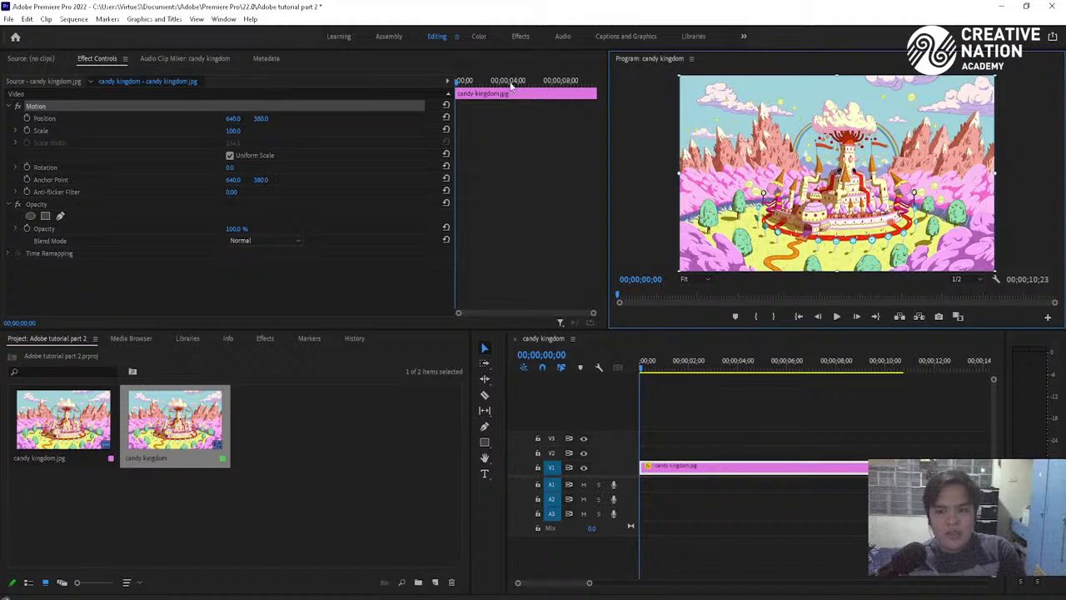
Enable Scale and Position animation at 00;00;02;01 to set the first keyframe for both properties
left_click_drag(466, 85, 485, 94)
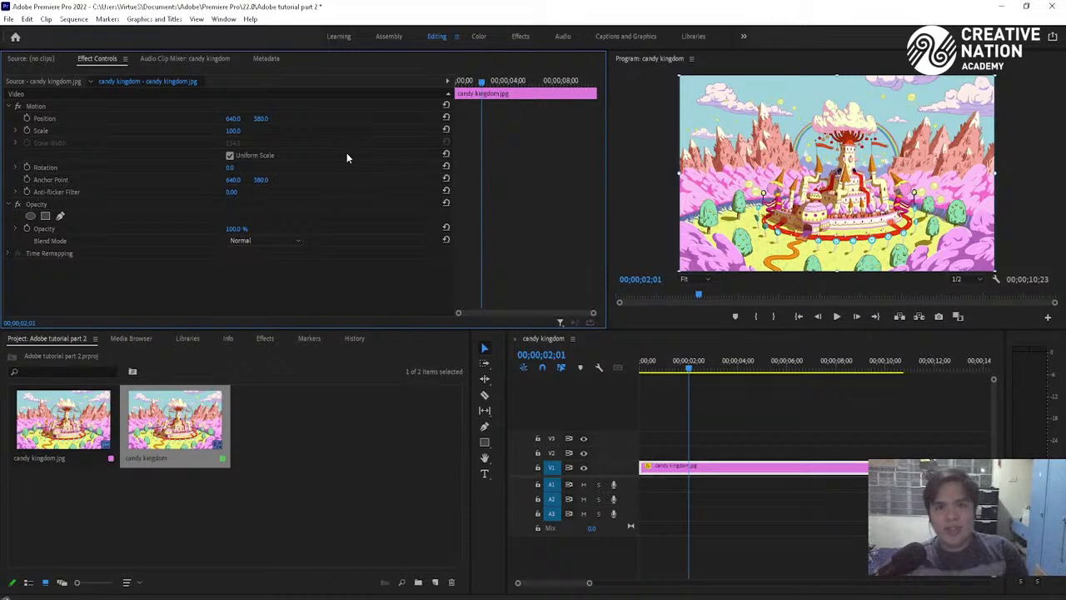
left_click(27, 130)
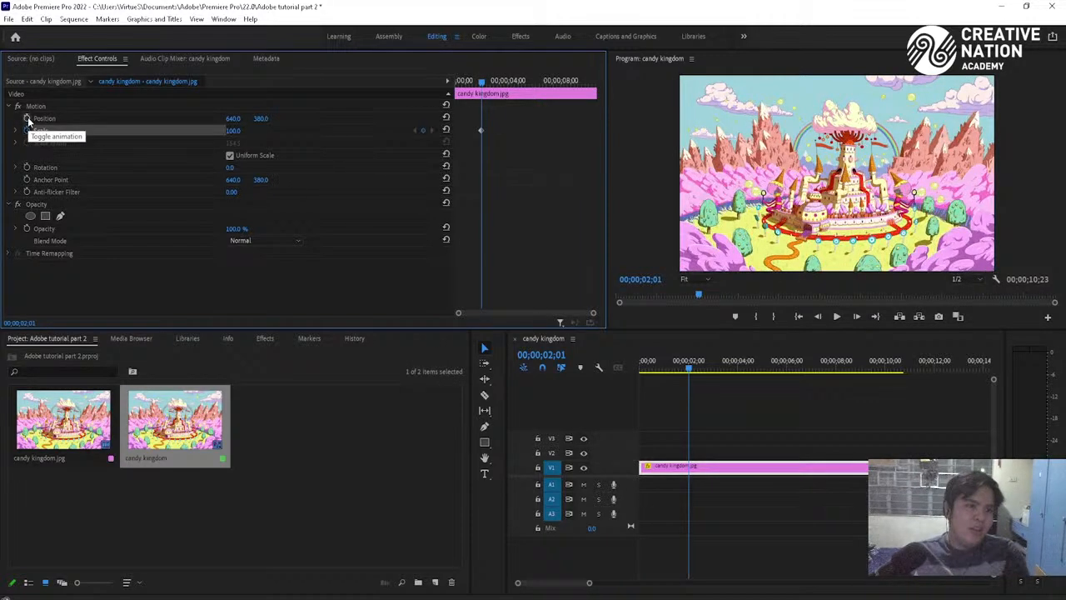
left_click(27, 118)
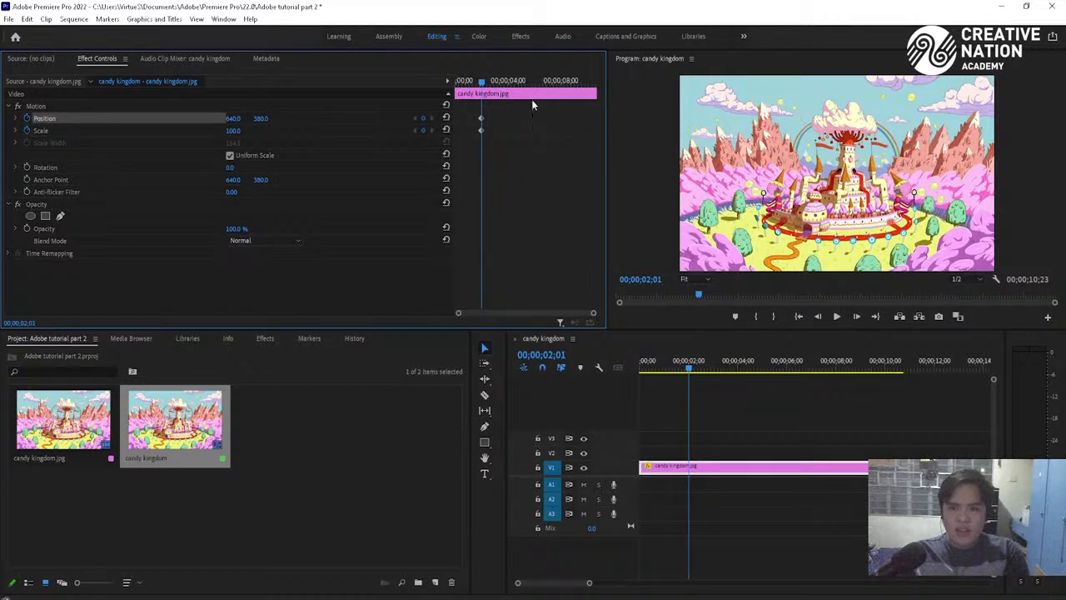
At 00;00;04;18, enlarge the image to a scale of 257.8 and reposition it to about 1348.6, 195.6, framing the bubble-blowing character
left_click_drag(485, 82, 516, 83)
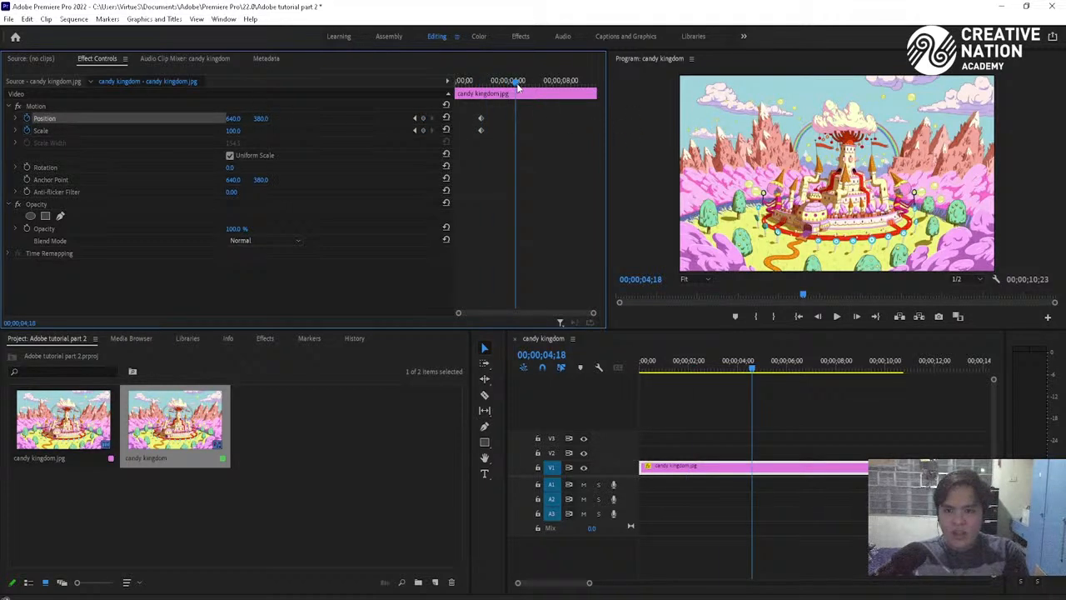
left_click(752, 178)
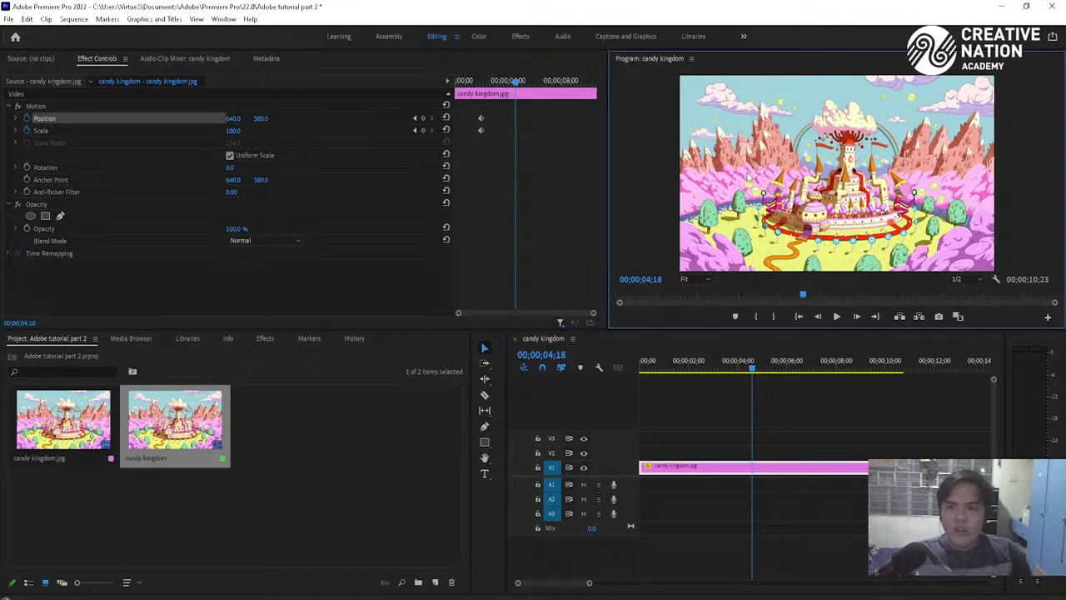
left_click(796, 171)
left_click_drag(677, 174, 524, 210)
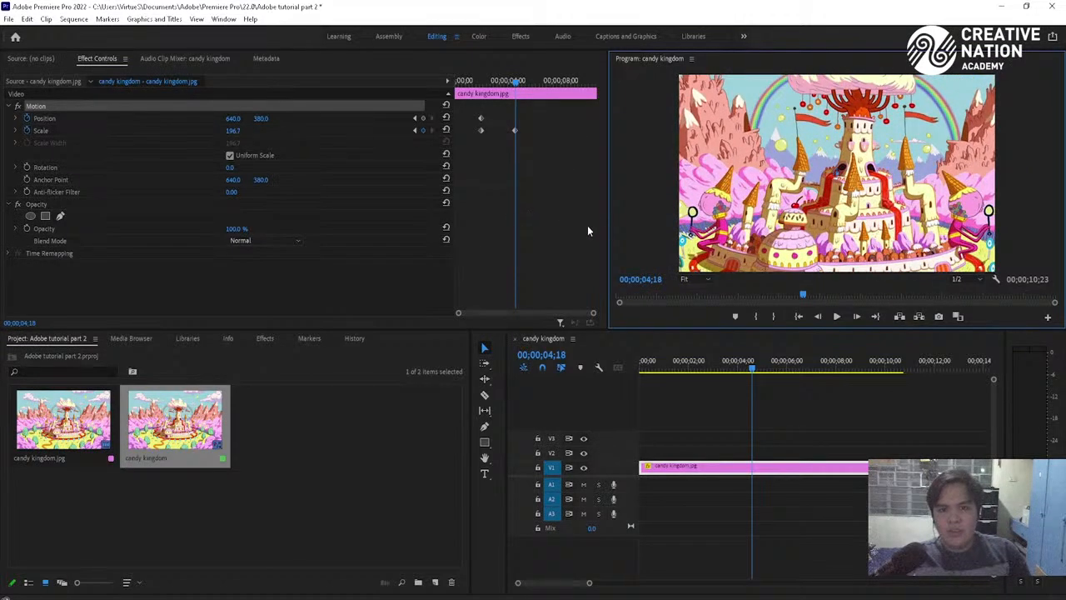
left_click(56, 109)
left_click_drag(759, 239, 888, 201)
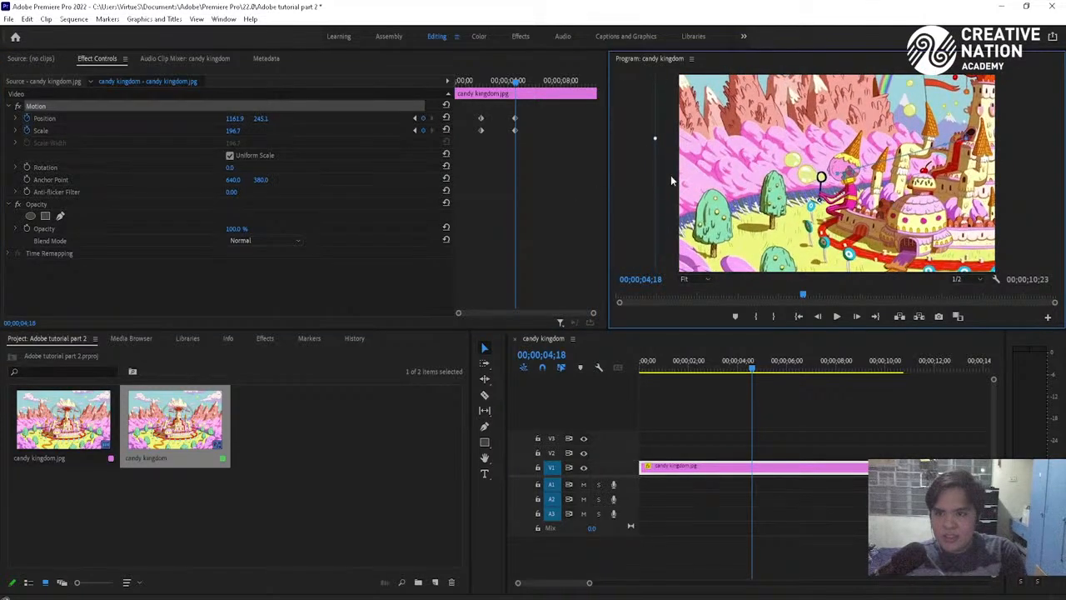
left_click_drag(652, 136, 558, 163)
left_click_drag(785, 223, 862, 223)
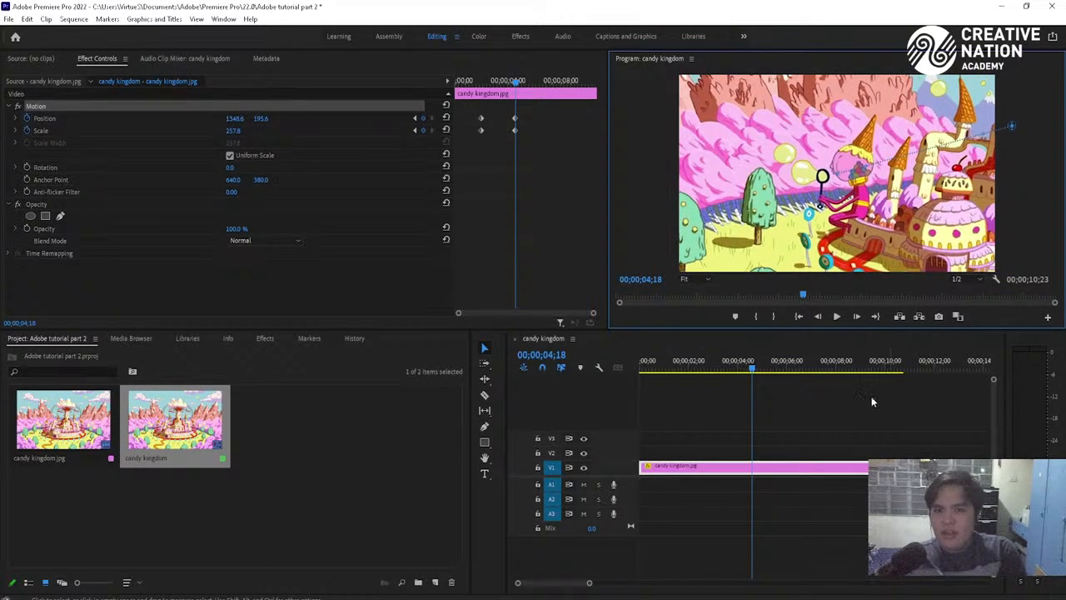
Play the combined Position and Scale animation from the start of the clip
left_click_drag(502, 81, 436, 76)
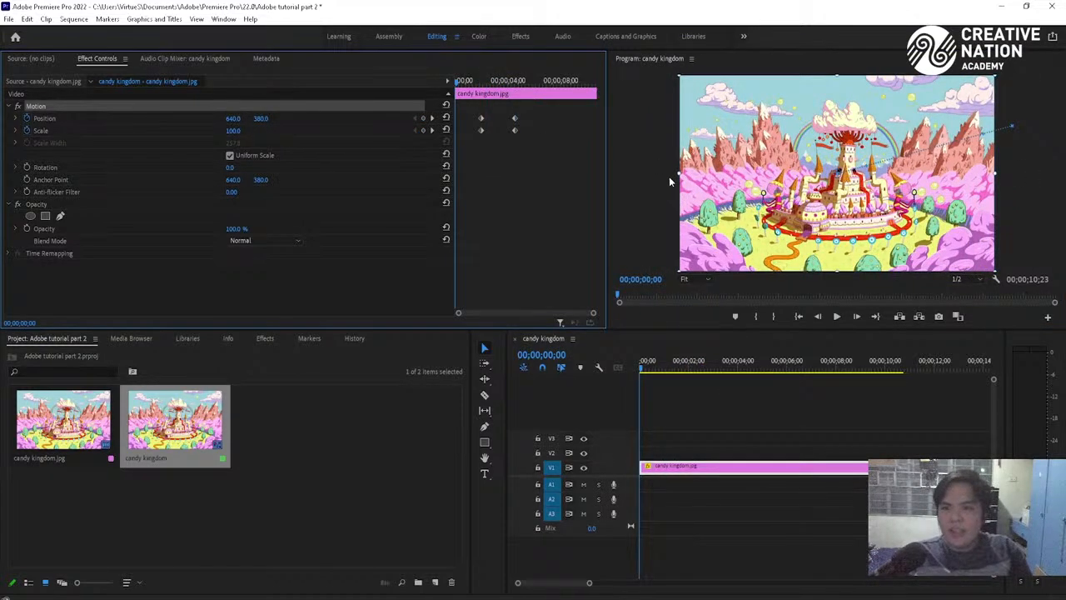
key("space")
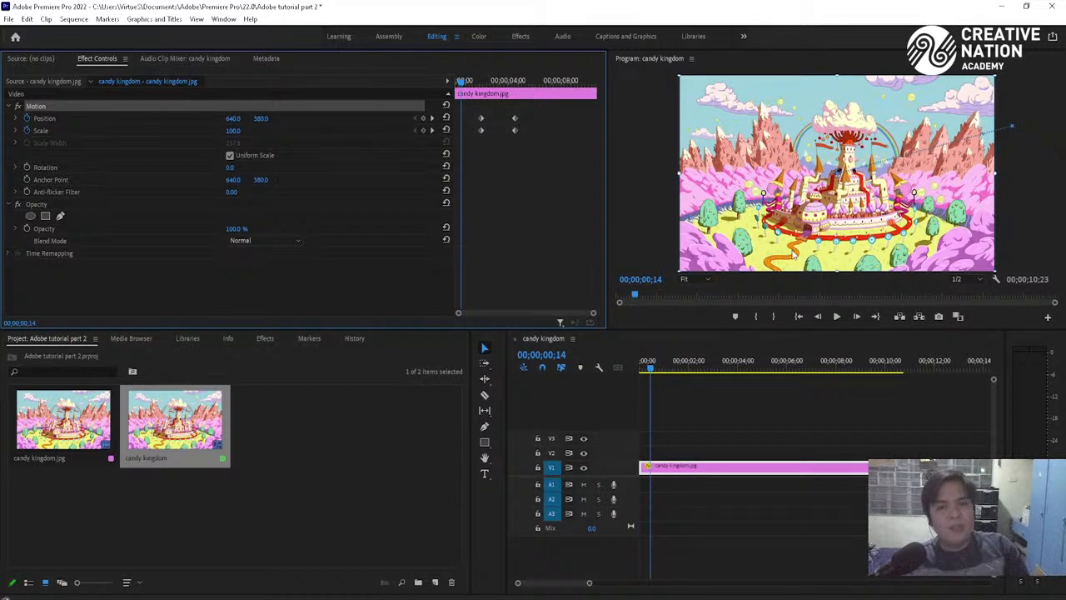
key("space")
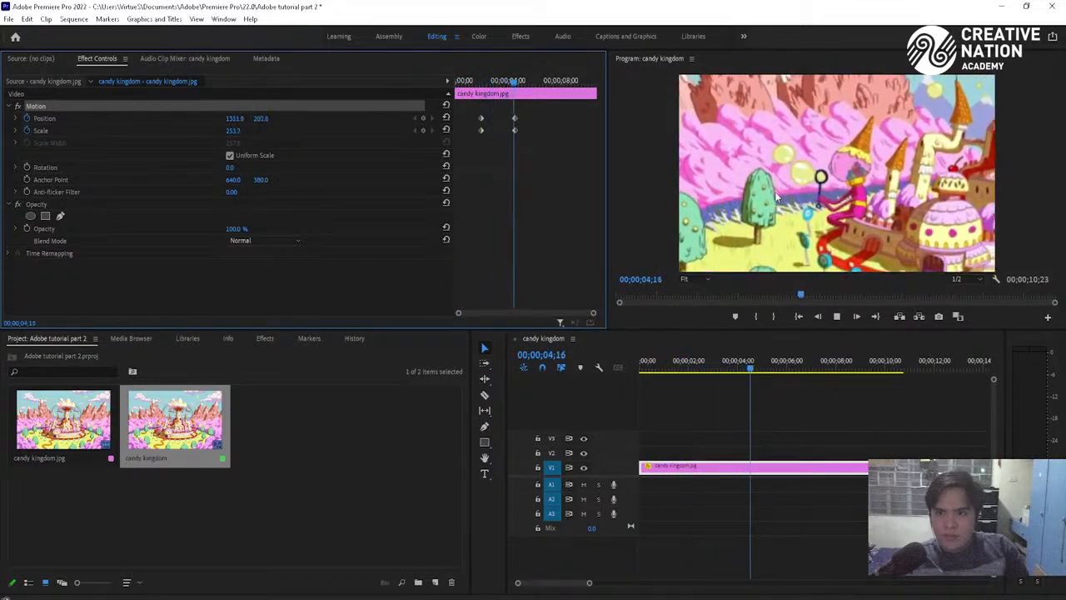
key("space")
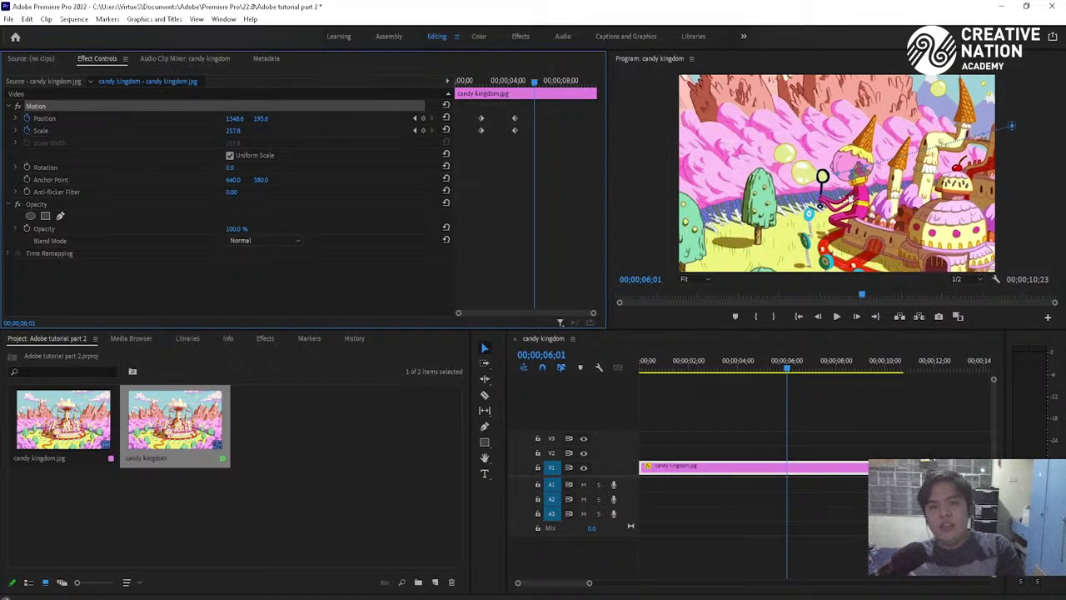
left_click(83, 119)
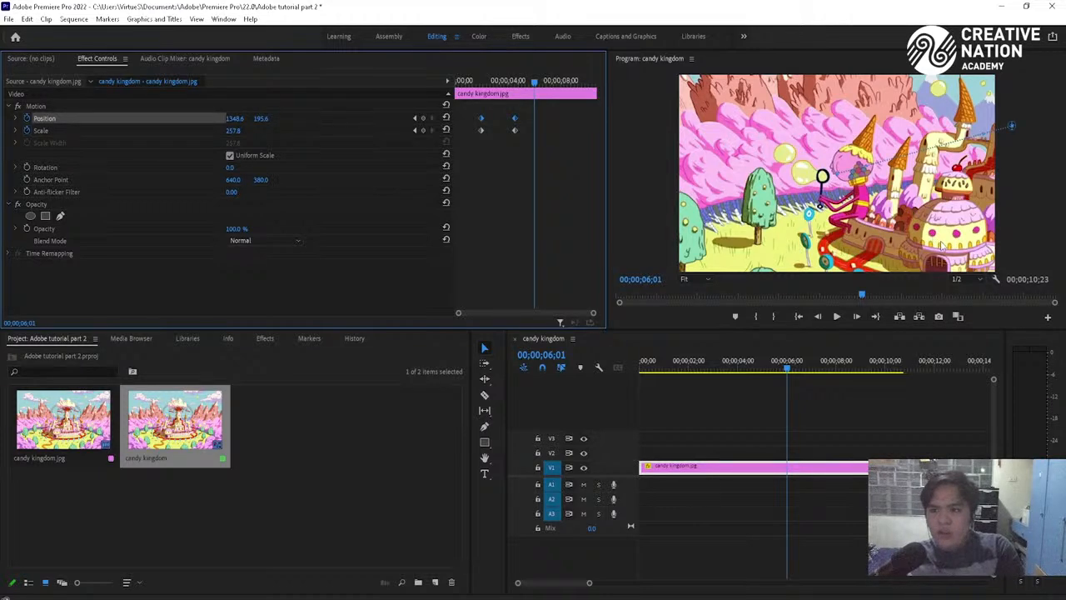
left_click_drag(942, 246, 928, 242)
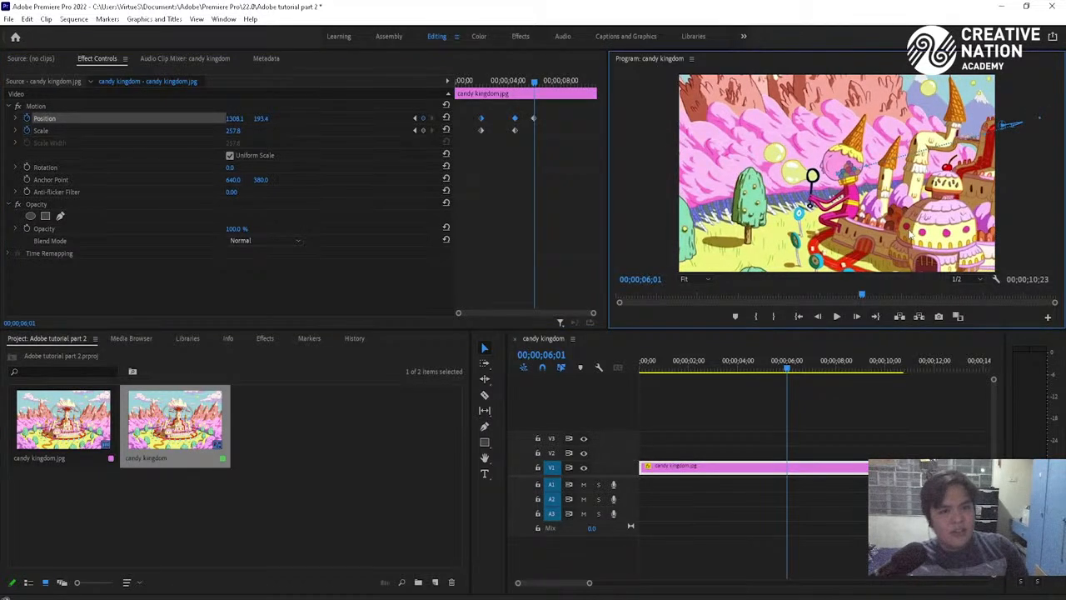
key("ctrl+z")
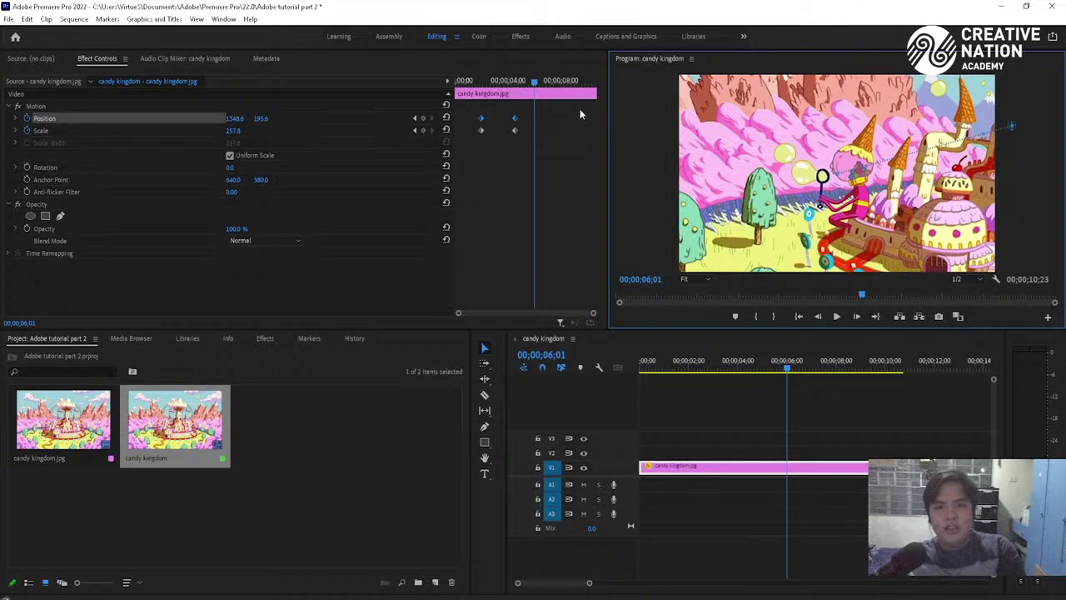
At 00;00;07;06, move the image to about -124.9, 143.9 to add a third Position keyframe framing the character on the castle's other side
left_click_drag(537, 85, 548, 84)
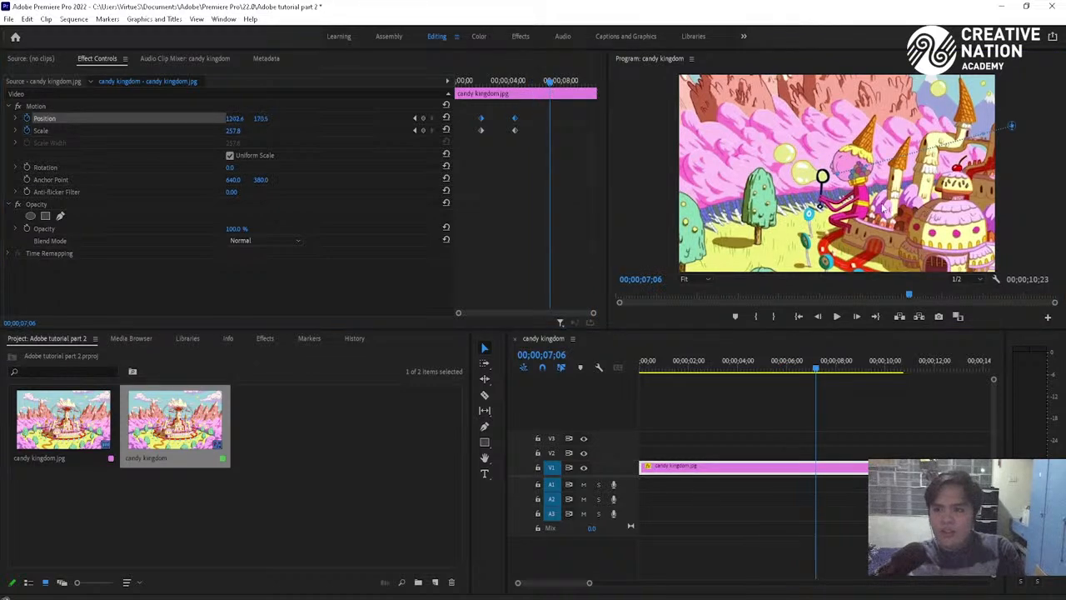
left_click_drag(827, 208, 666, 214)
left_click_drag(909, 230, 805, 215)
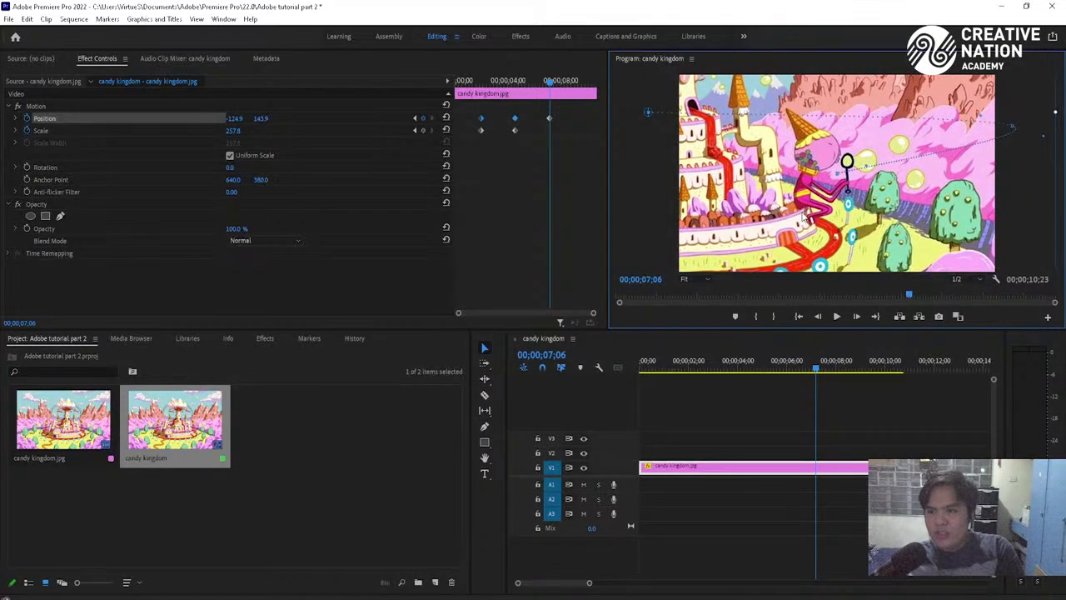
Play the full pan-and-zoom animation from before the first keyframes through the third Position keyframe
left_click(469, 81)
key("space")
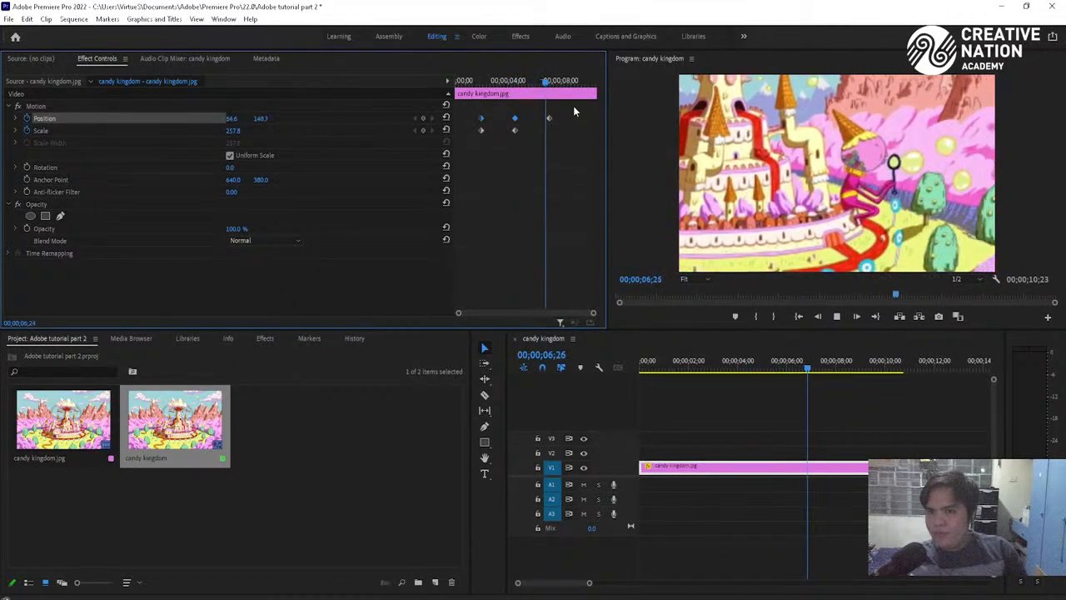
key("space")
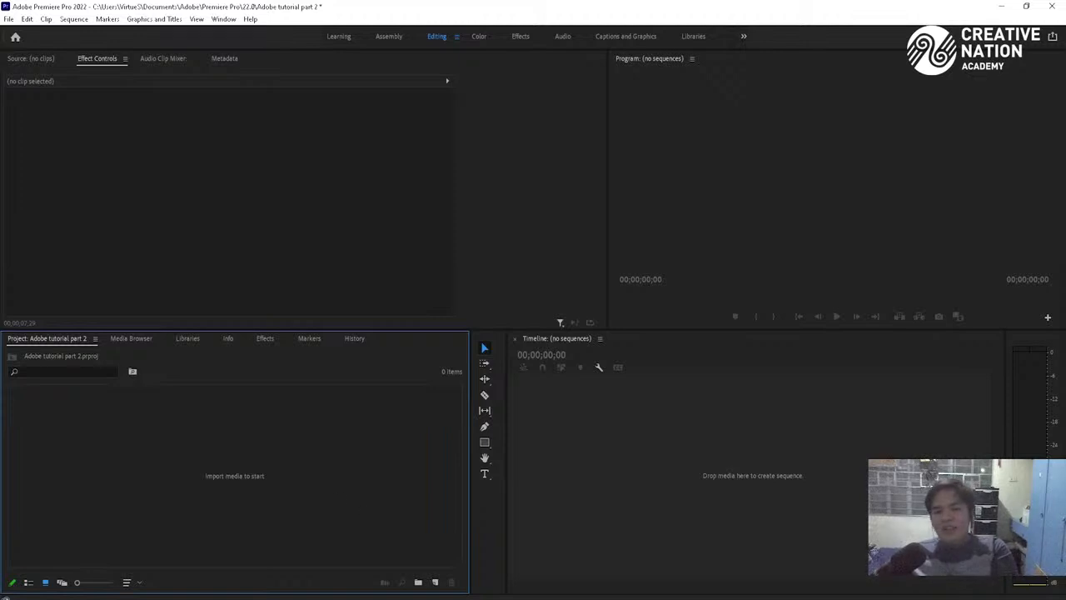
Switch to File Explorer and import the Dollars Money Falling and MAN LAYING TONS OF MONEY videos and Here Comes The Money music into the project
key("alt+Tab")
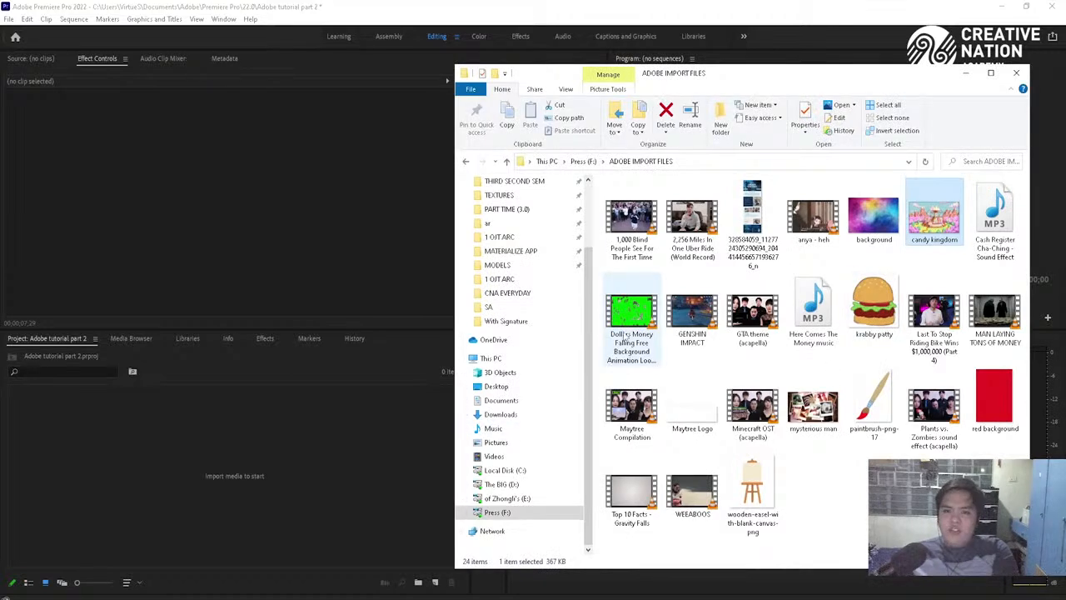
left_click_drag(633, 310, 393, 405)
left_click_drag(1005, 307, 252, 466)
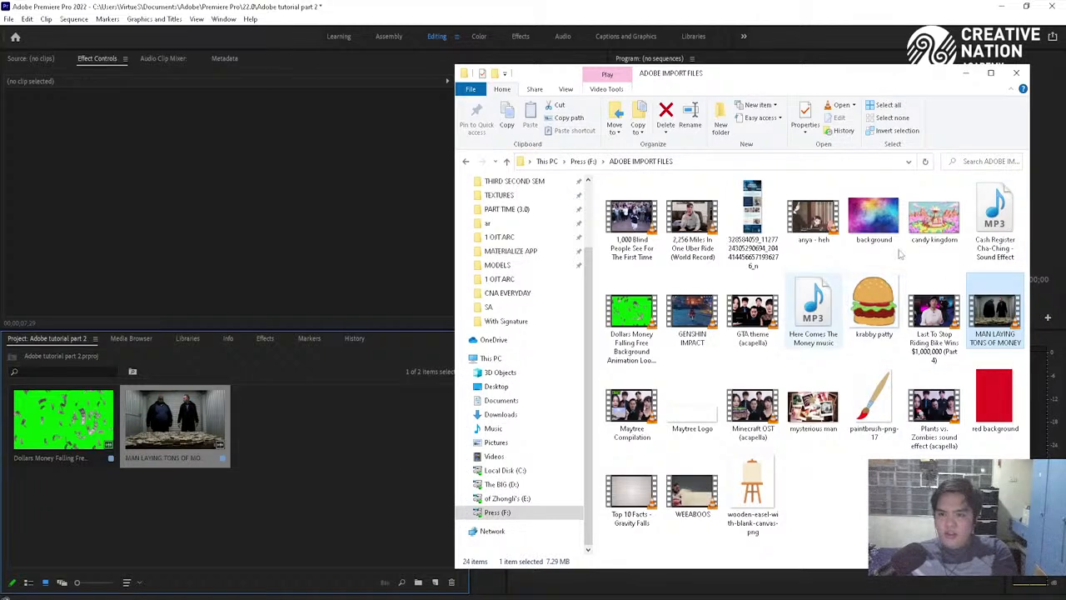
left_click_drag(813, 310, 297, 454)
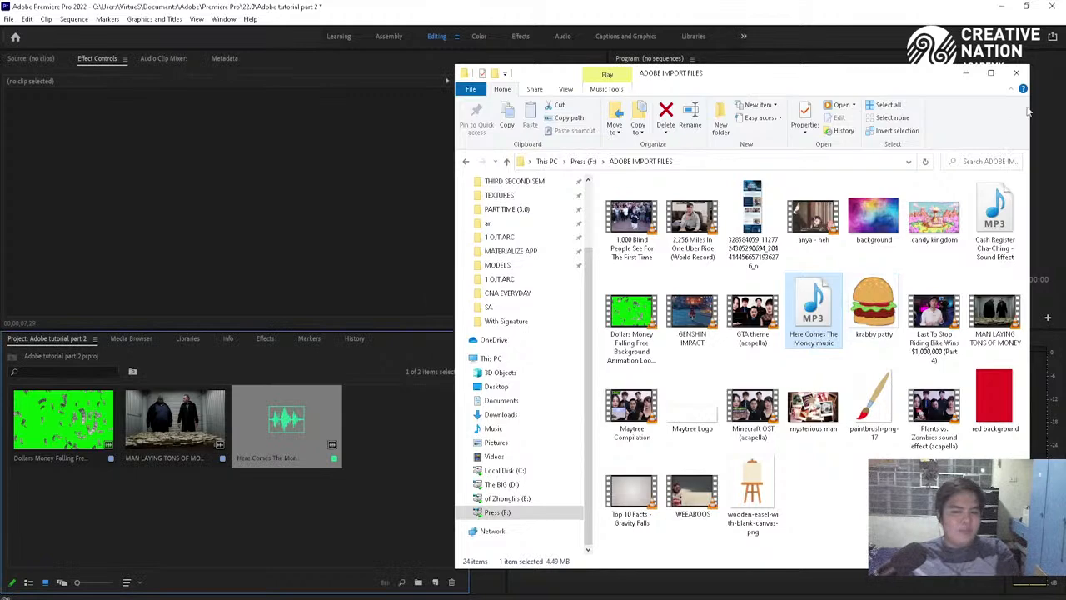
left_click(965, 72)
Create a sequence from the MAN LAYING TONS OF MONEY video and place the Here Comes The Money music on track A2
left_click_drag(218, 429, 539, 441)
left_click_drag(286, 421, 631, 505)
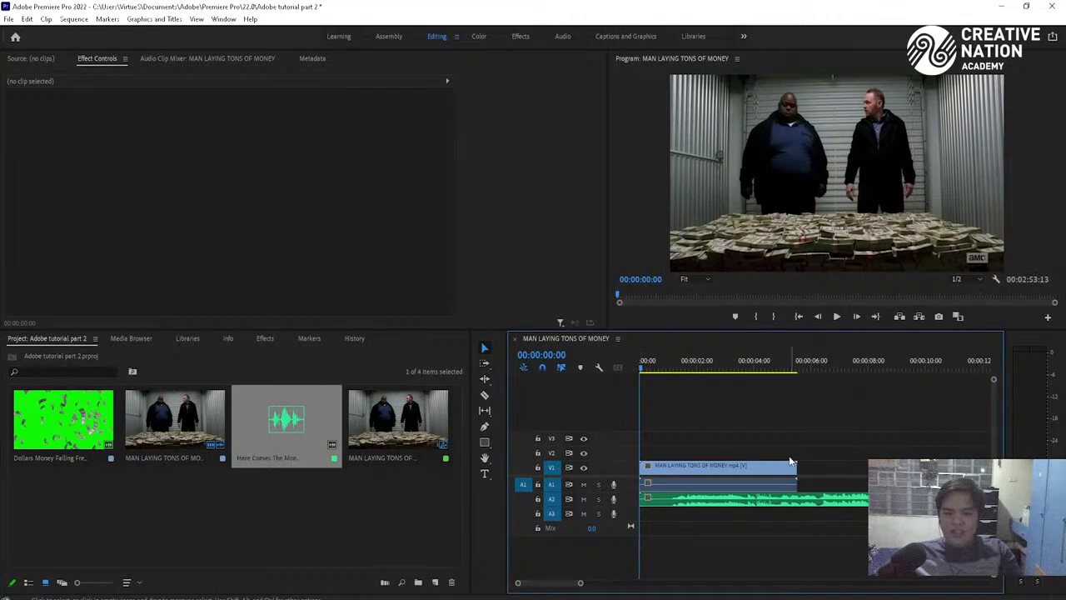
Trim the first second off the music clip and move it back to the start of the sequence
left_click(678, 368)
left_click_drag(677, 368, 667, 369)
left_click_drag(640, 500, 675, 502)
left_click_drag(762, 505, 678, 498)
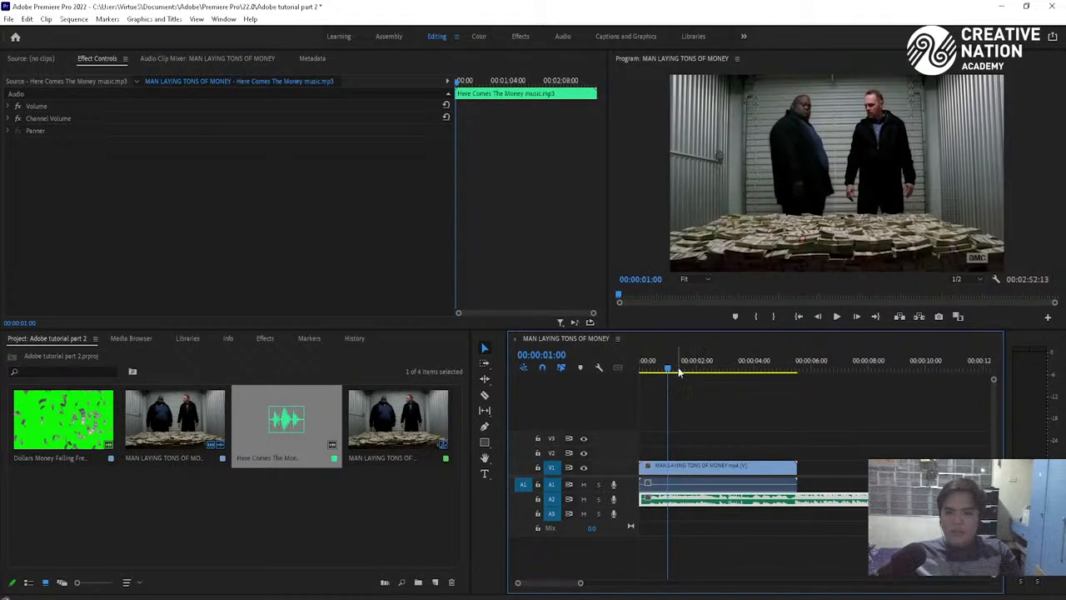
Play the sequence from the start, cut the music clip on A2 at 00:00:05:08 and delete the part after the cut
left_click_drag(680, 370, 531, 369)
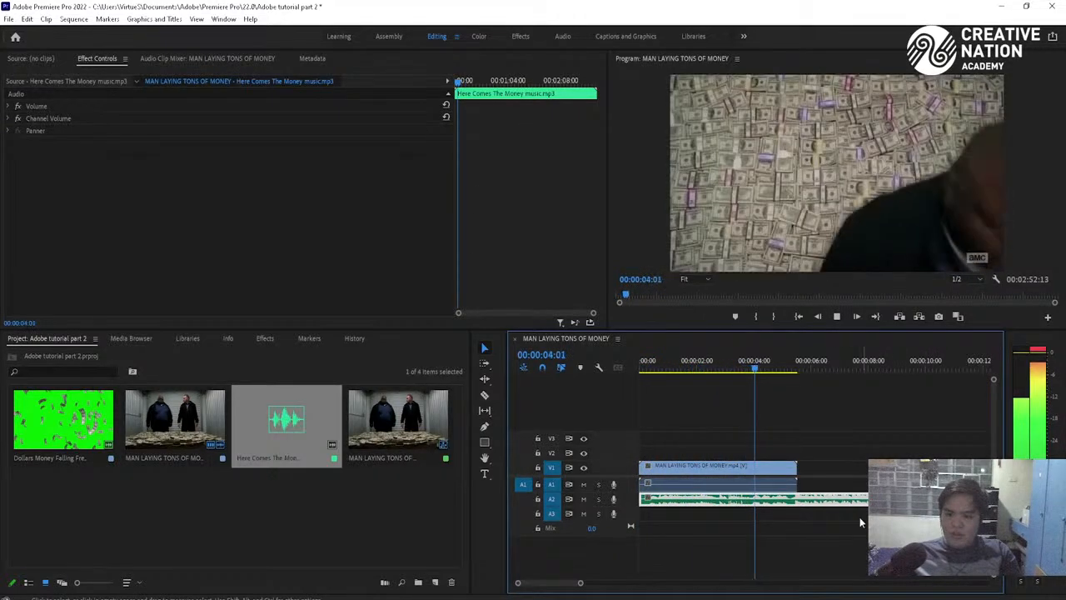
key("space")
key("c")
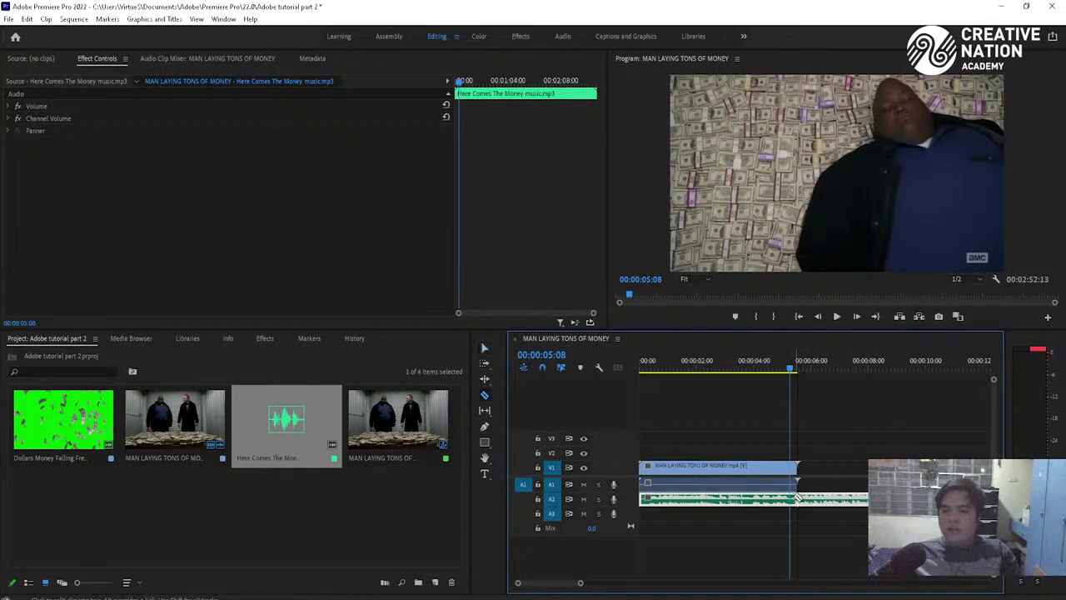
left_click(790, 499)
key("ctrl+z")
left_click(791, 499)
left_click(485, 348)
left_click(837, 498)
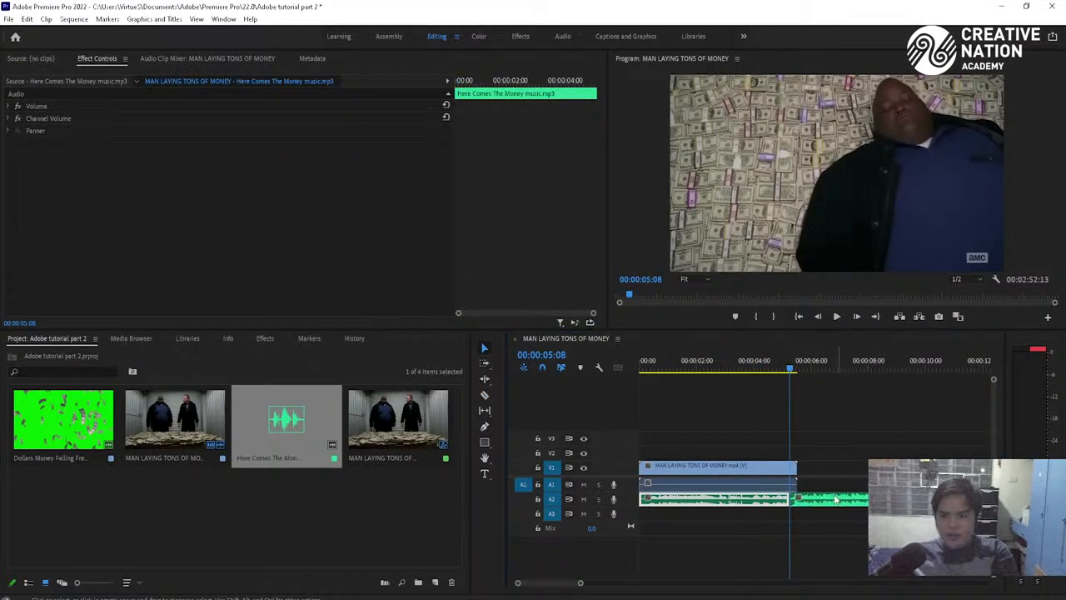
key("Delete")
Expand the audio tracks and lower the music clip's volume by about 1.7 dB
left_click(686, 363)
left_click_drag(993, 571, 994, 543)
left_click_drag(769, 537, 768, 542)
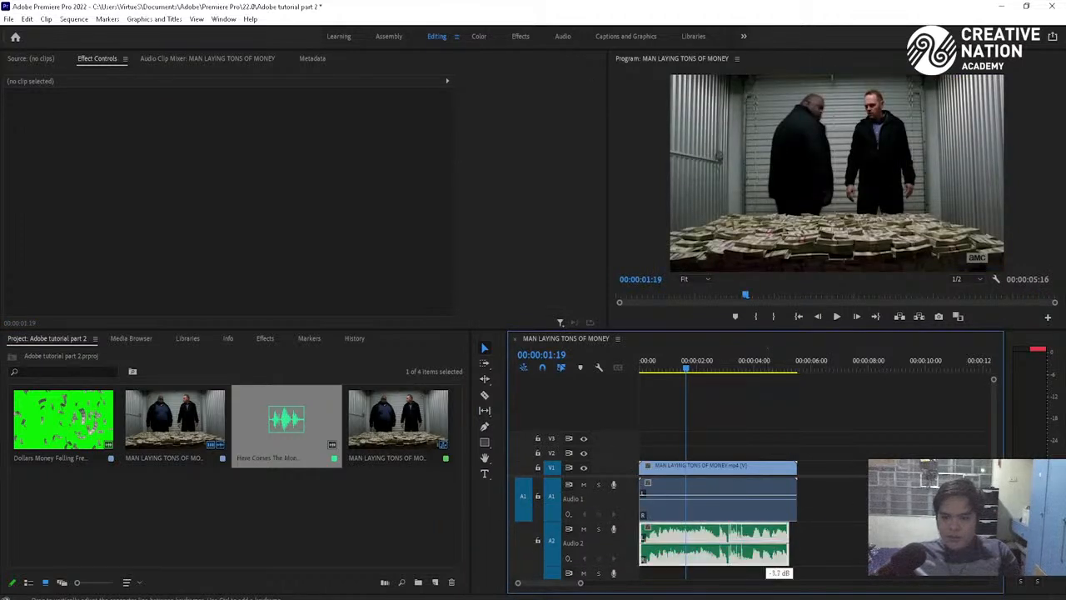
left_click(239, 544)
Try placing the Dollars Money Falling clip with its audio after the first video on V1, and delete it again
left_click_drag(46, 428, 725, 500)
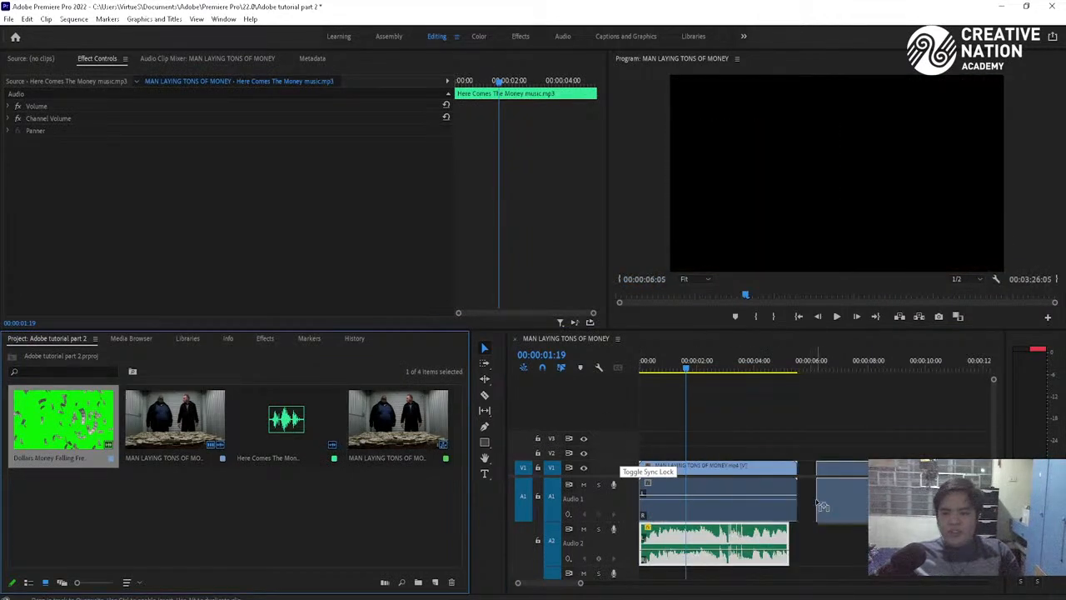
left_click(903, 411)
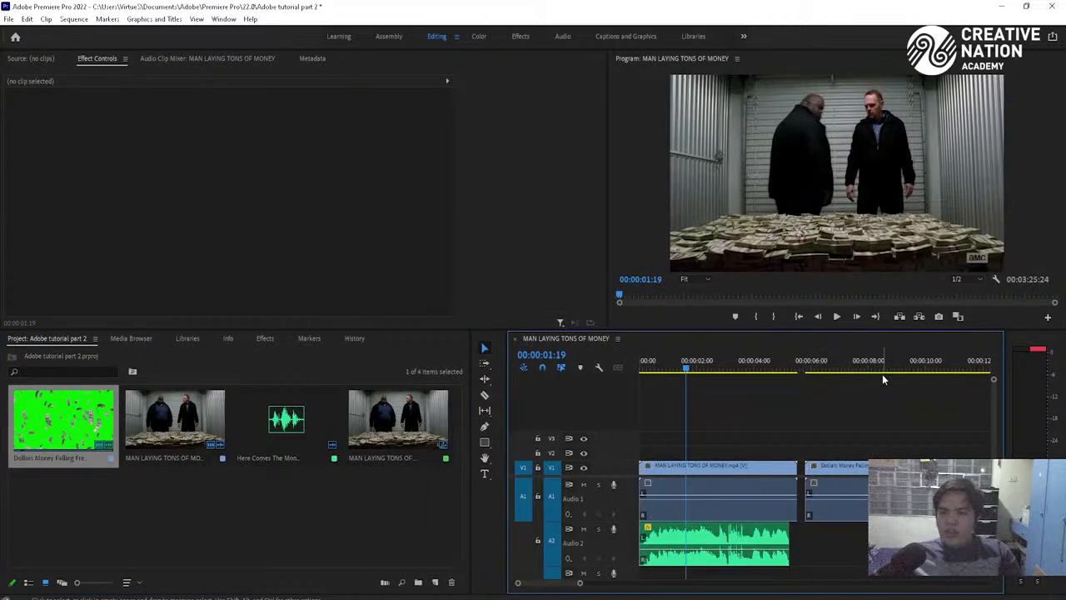
left_click(881, 372)
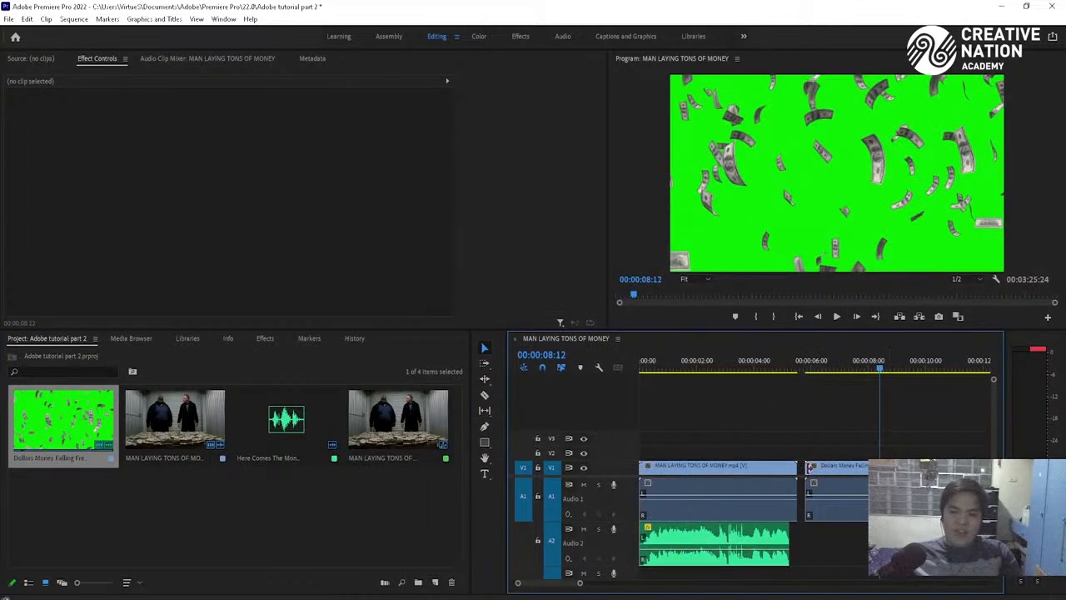
left_click(859, 470)
key("Delete")
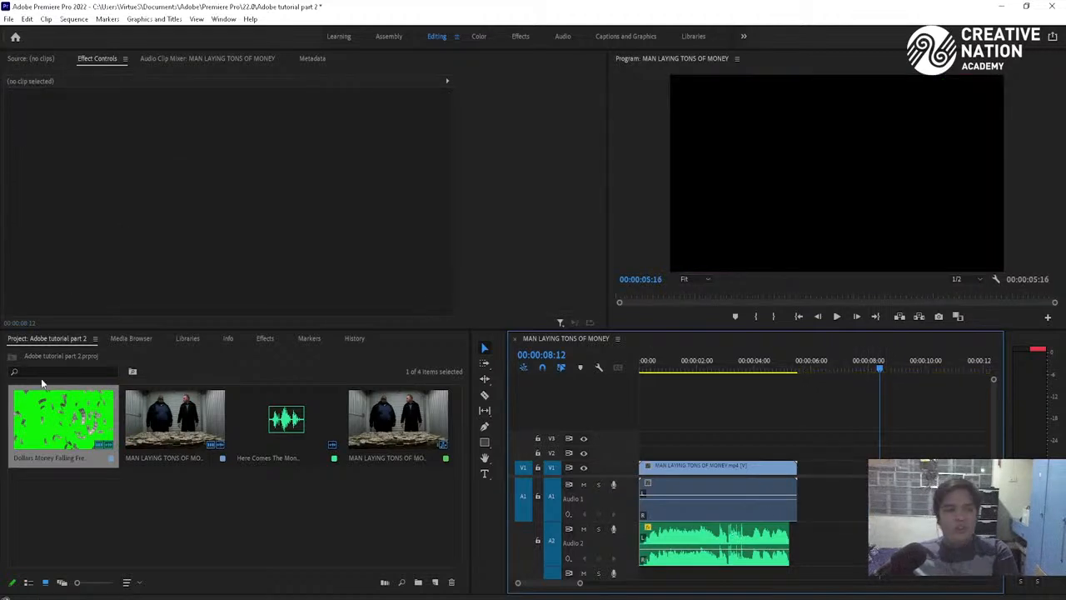
Load the Dollars Money Falling clip in the Source monitor and place only its video on V2 at the sequence start
left_click(55, 57)
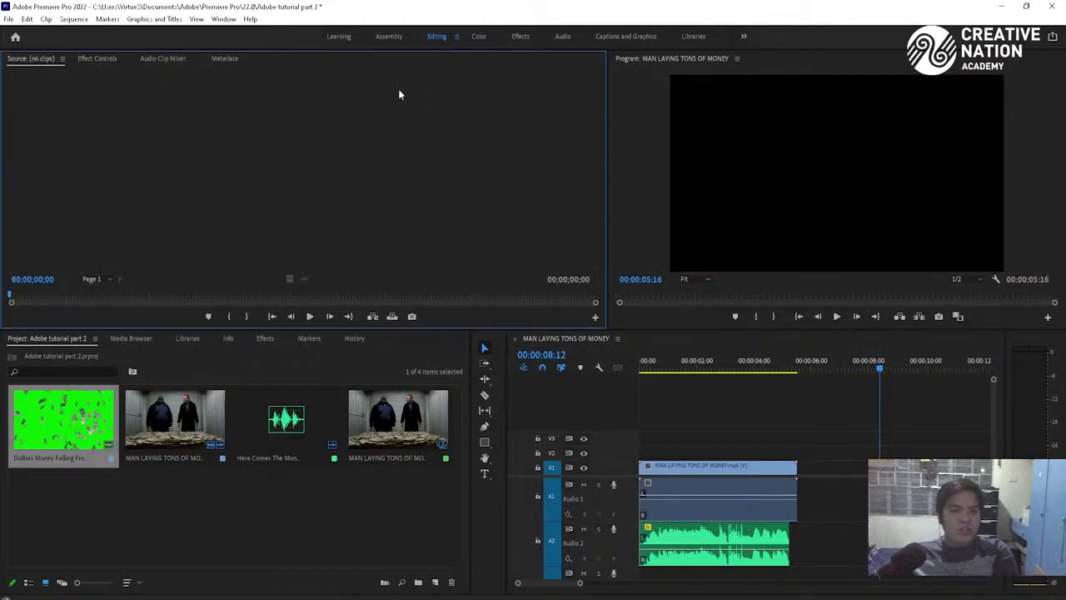
left_click_drag(73, 419, 188, 219)
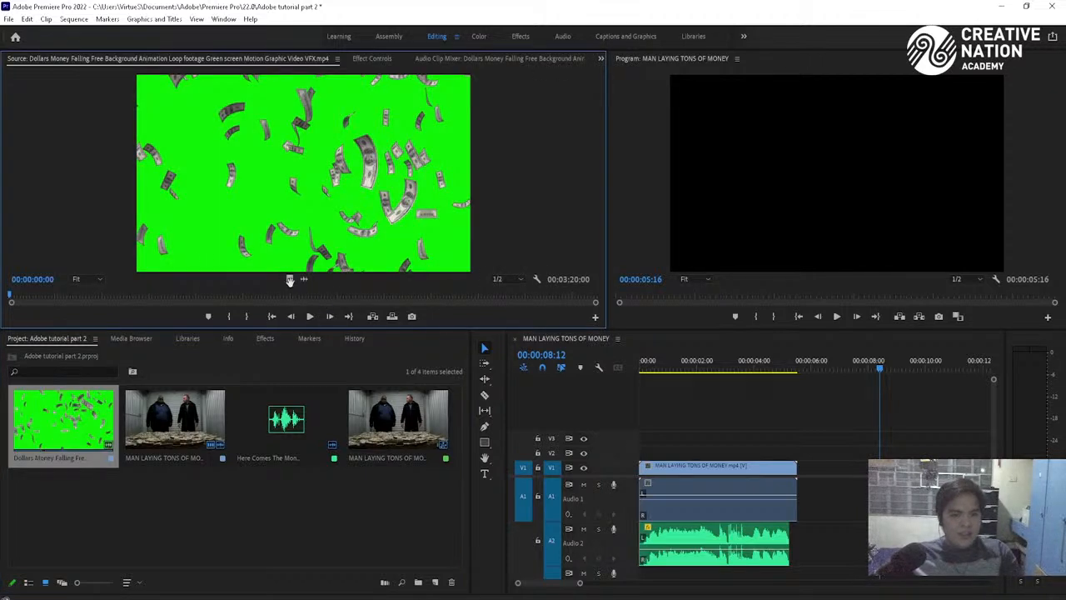
left_click_drag(289, 279, 645, 467)
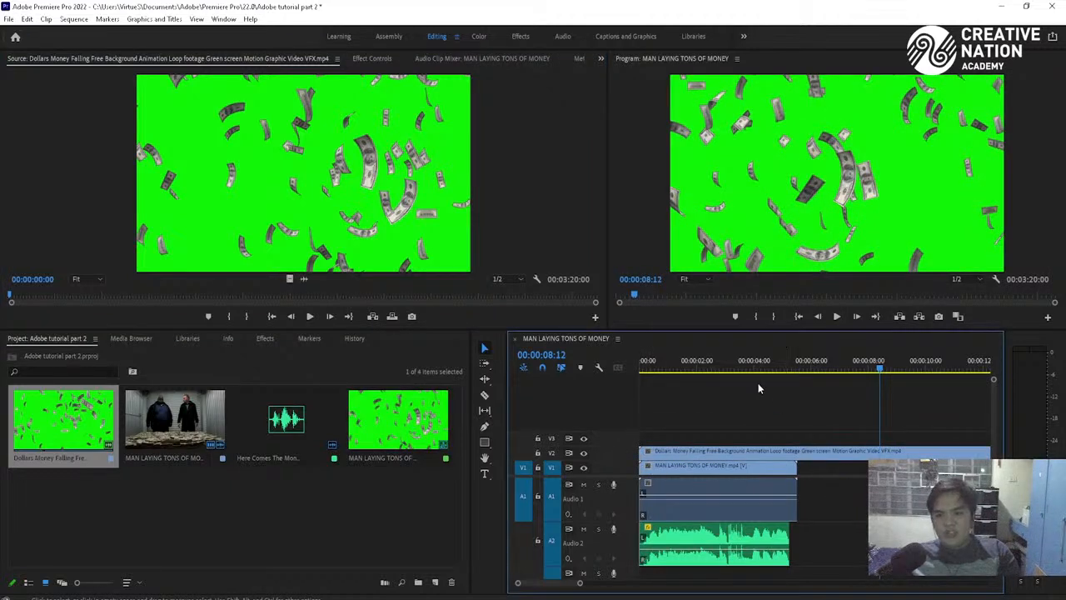
Trim the Dollars Money Falling clip to end with the MAN LAYING TONS OF MONEY video and play back part of the sequence
left_click(657, 366)
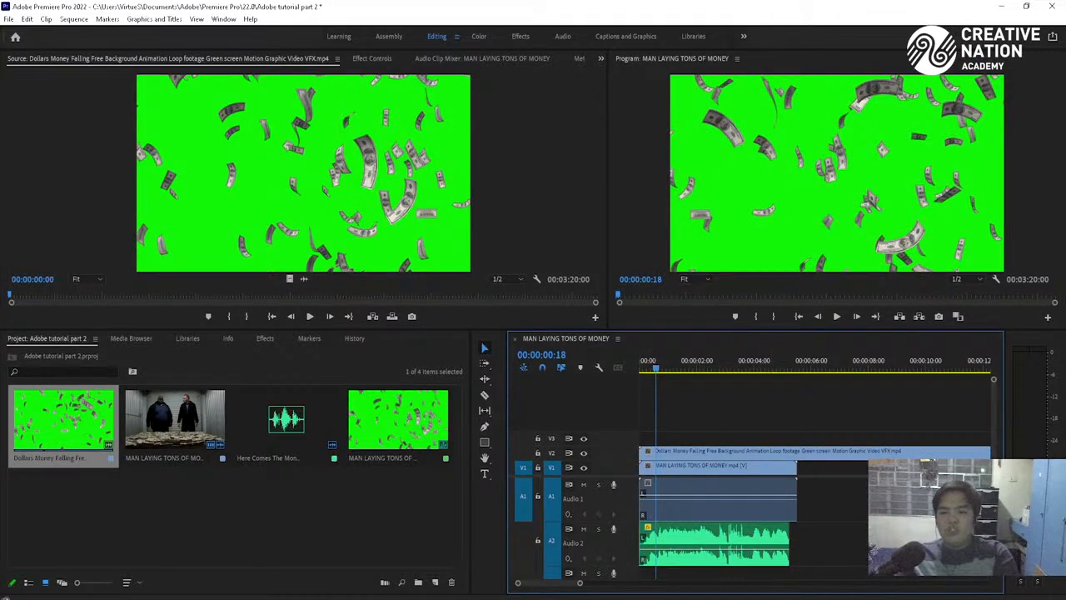
left_click_drag(581, 585, 811, 582)
left_click_drag(872, 450, 643, 451)
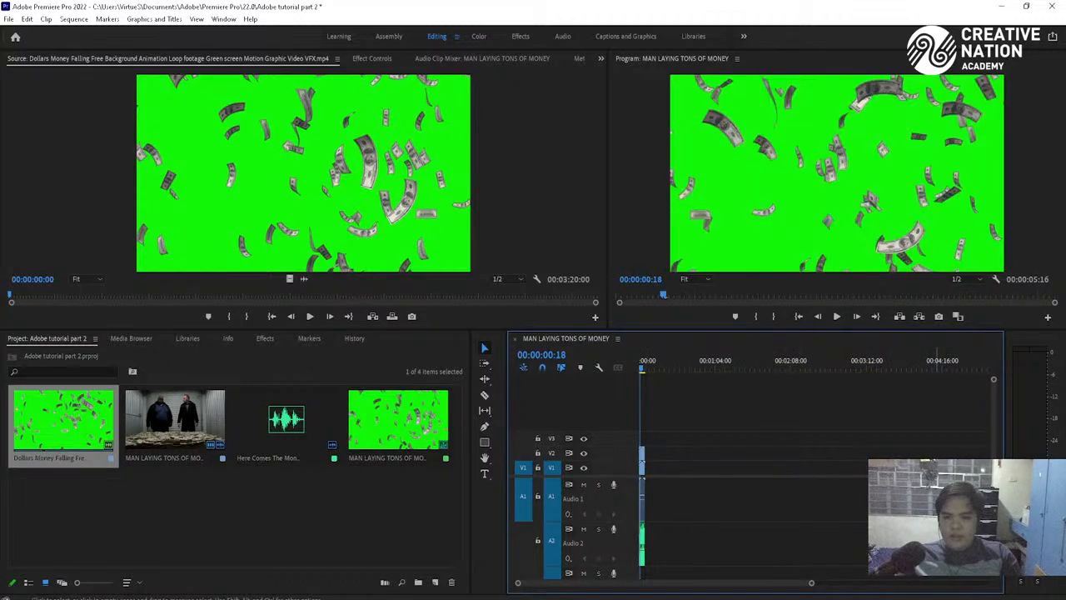
left_click_drag(813, 583, 578, 583)
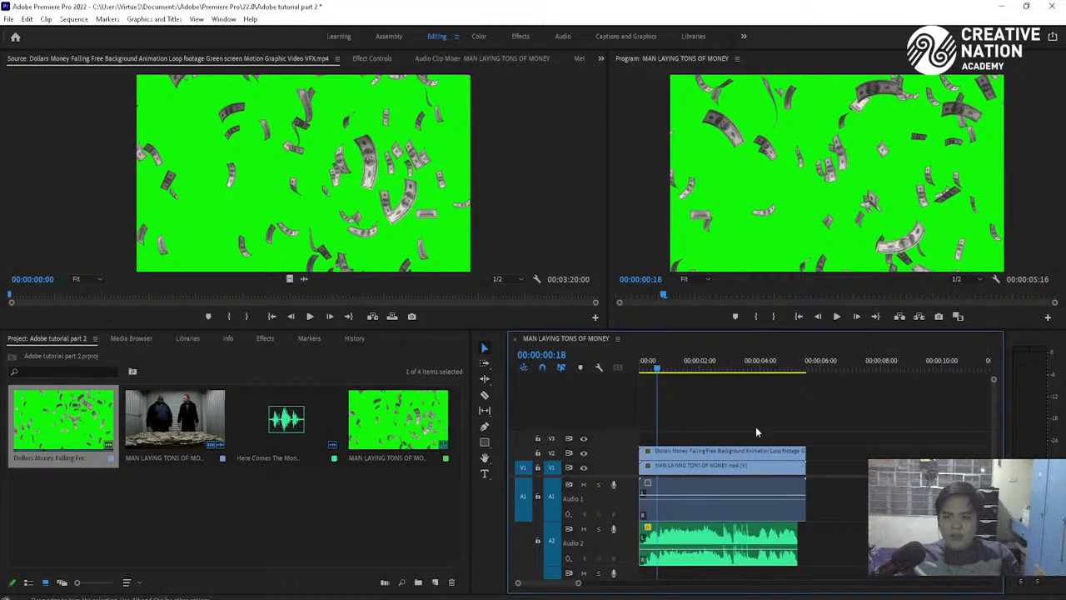
left_click(652, 370)
key("space")
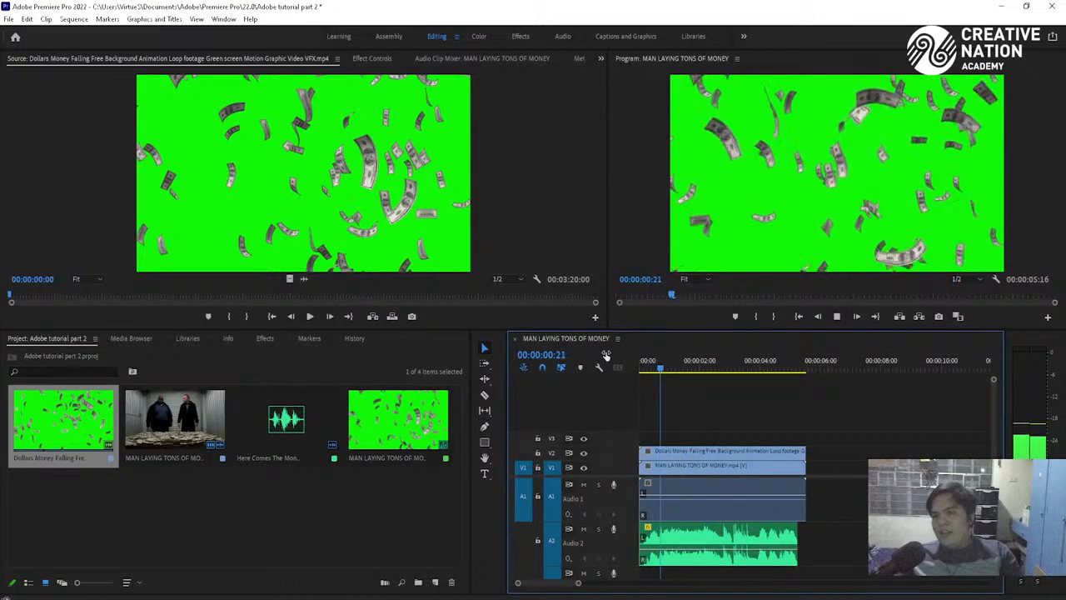
key("space")
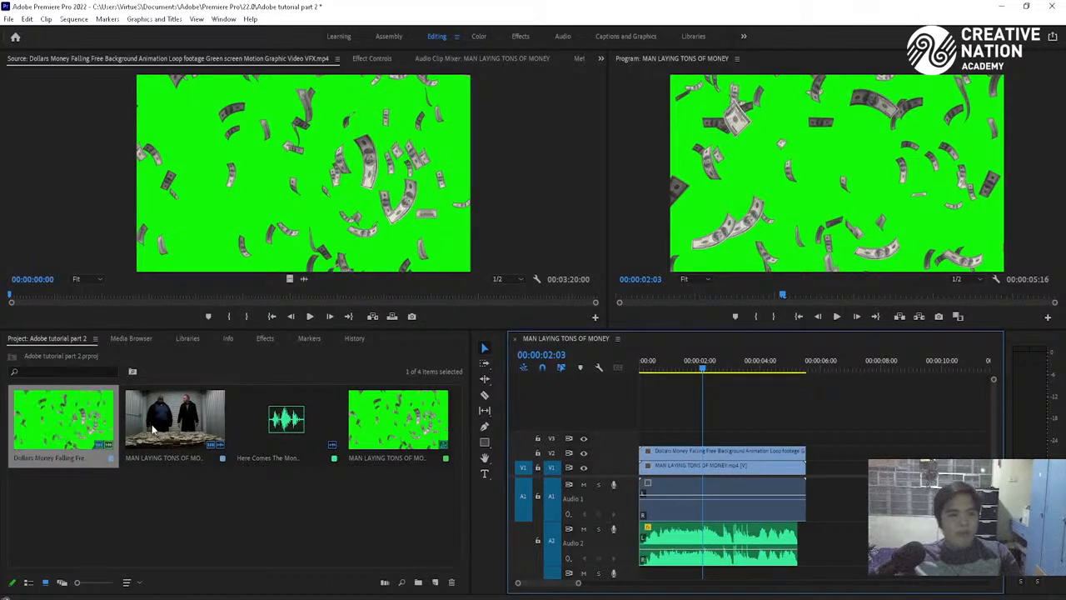
Search the effects for "ultra" and apply Ultra Key to the Dollars Money Falling clip on V2
left_click(264, 338)
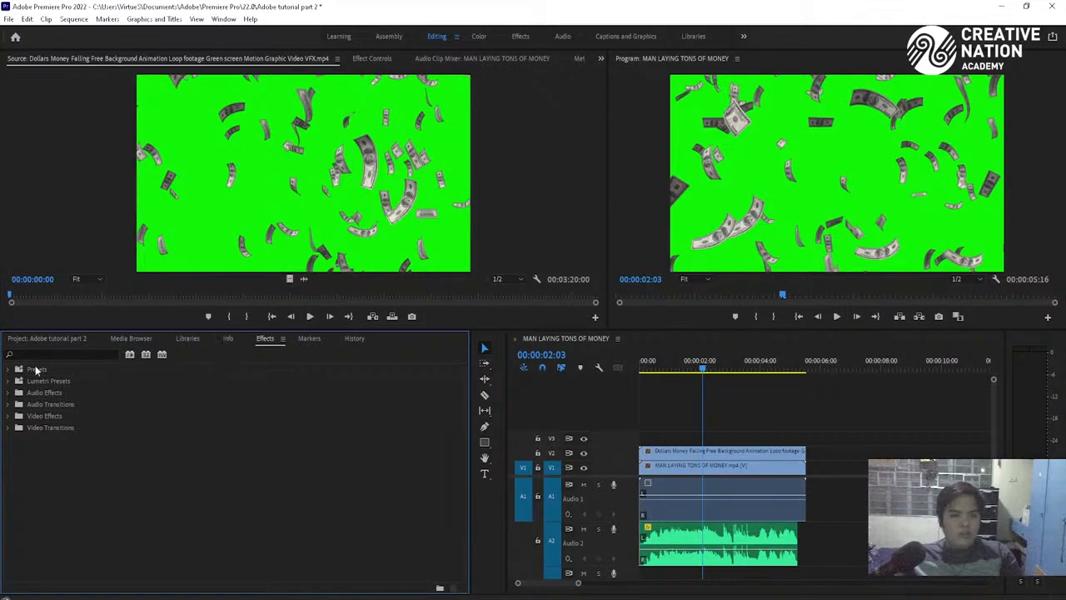
left_click(26, 352)
type("ultra")
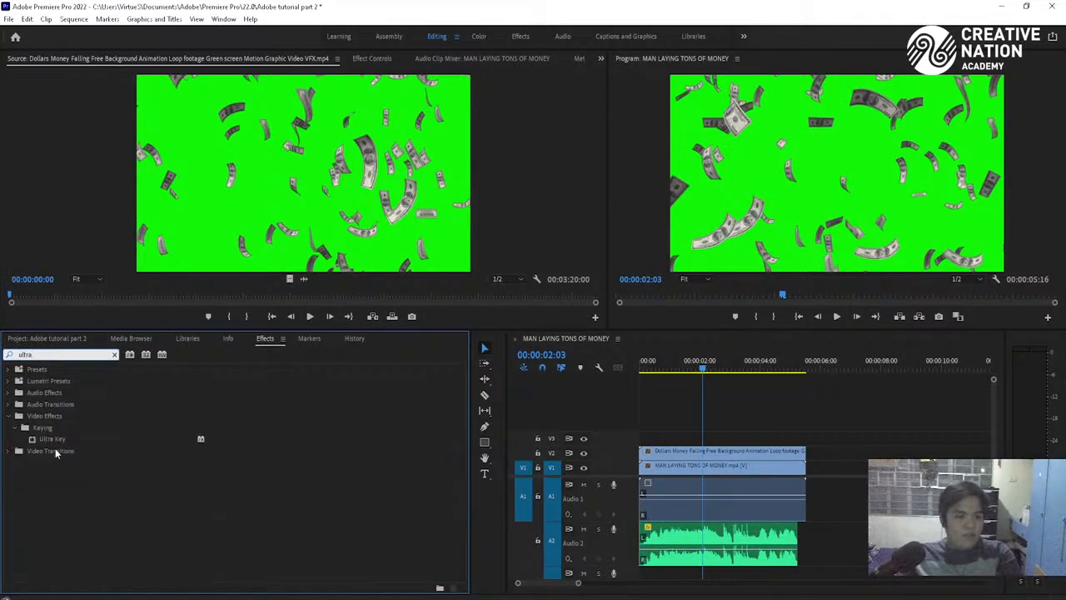
left_click_drag(51, 439, 732, 452)
Set the Ultra Key's Key Color by sampling the green background in the Program monitor
left_click(366, 58)
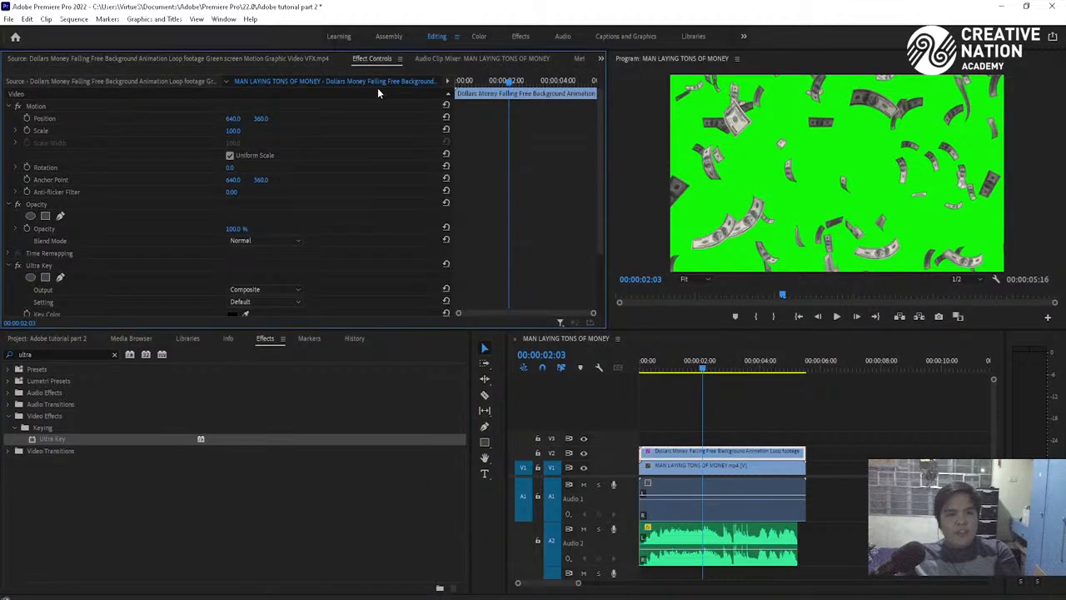
left_click_drag(603, 185, 610, 242)
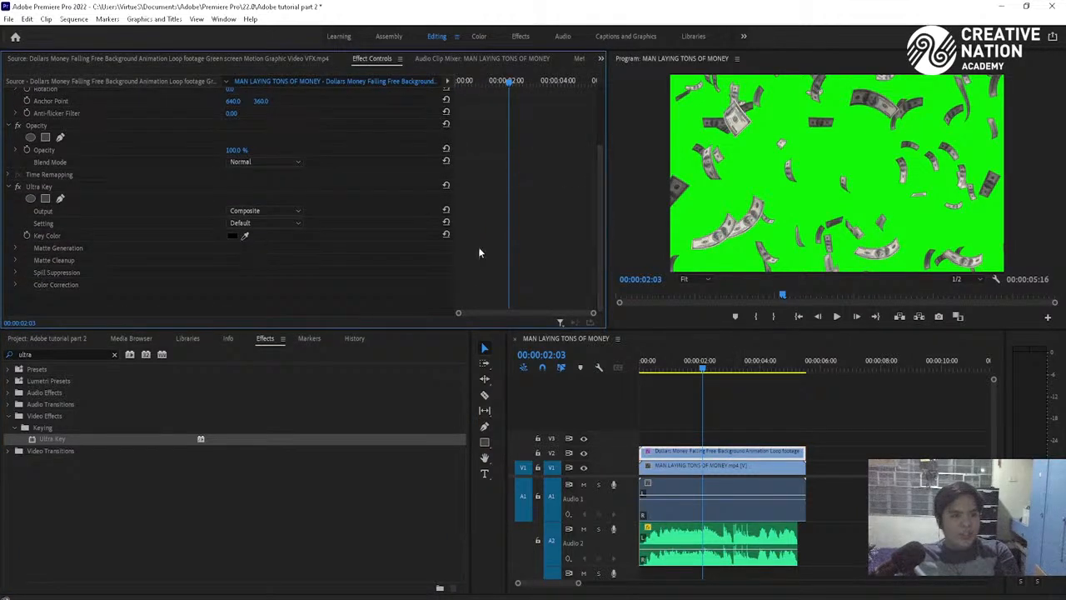
left_click(246, 237)
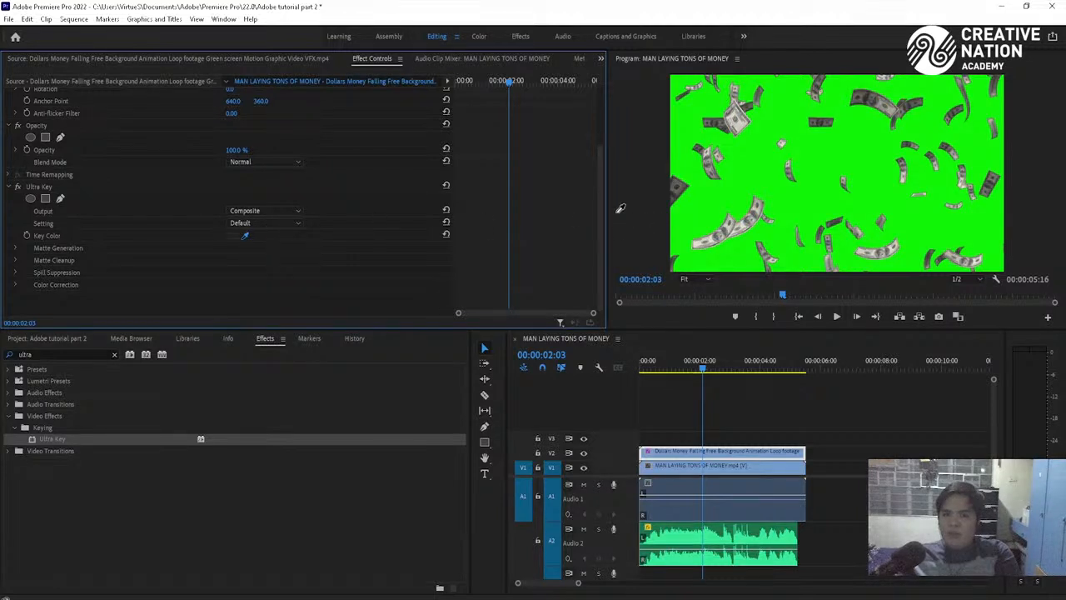
left_click(844, 138)
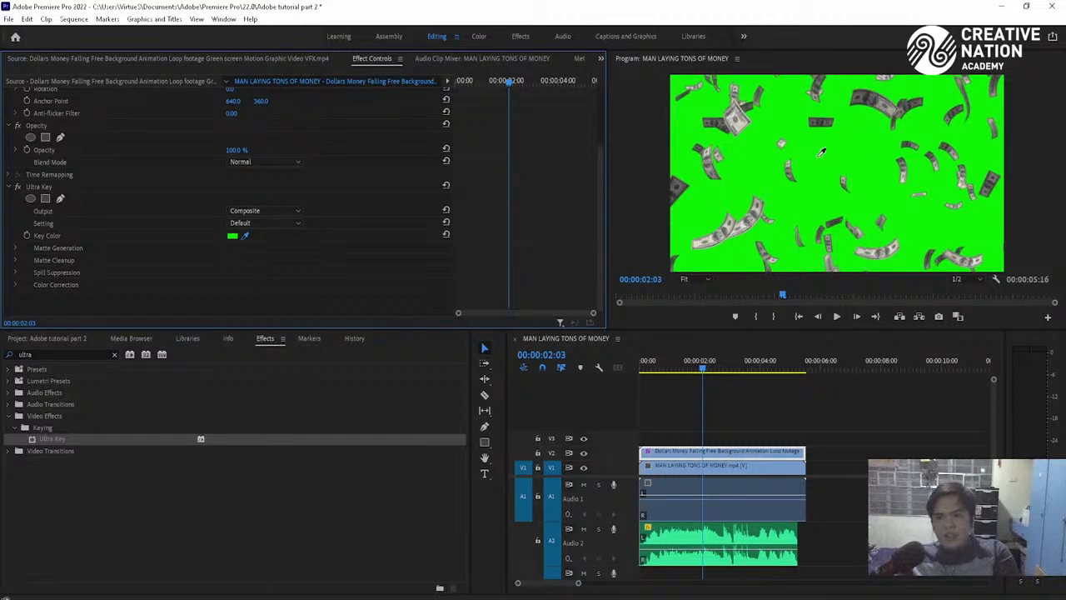
left_click(823, 151)
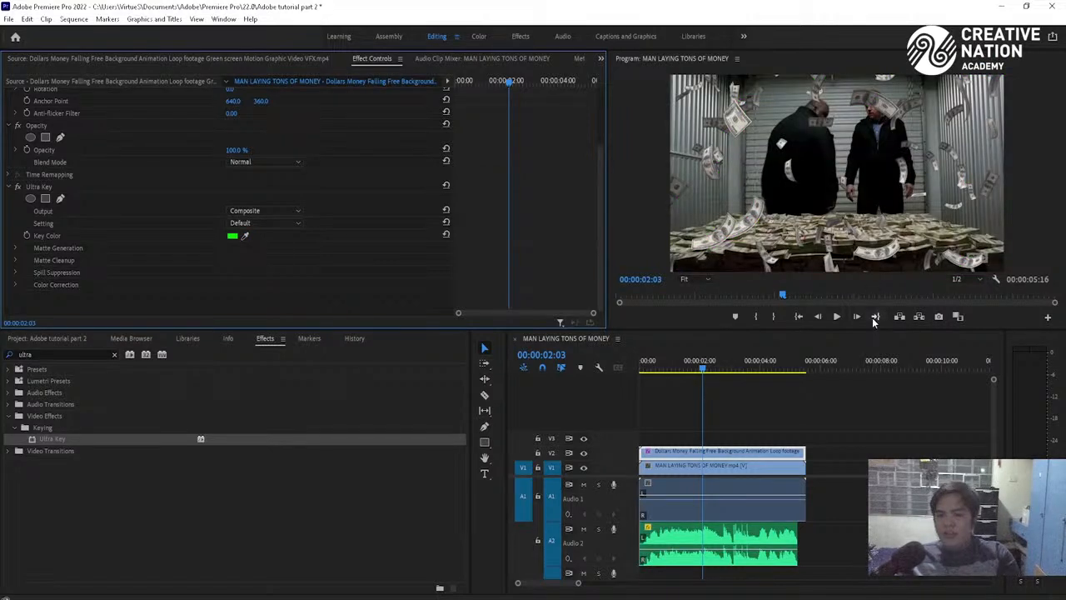
Play the composite of falling money over the video from the sequence start, and return to the project's media
left_click_drag(676, 362, 586, 341)
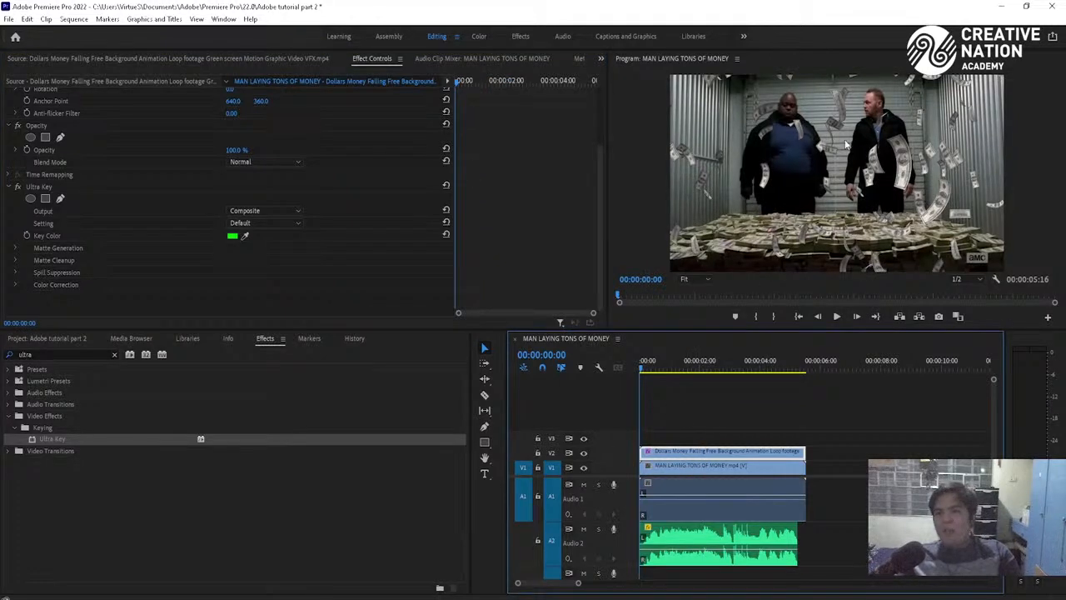
key("space")
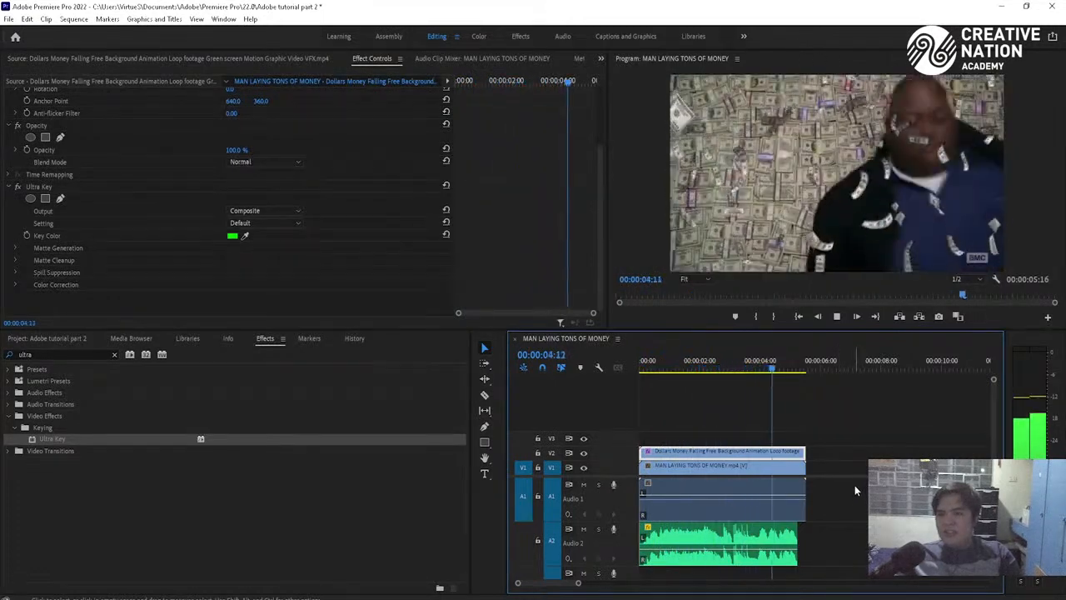
key("space")
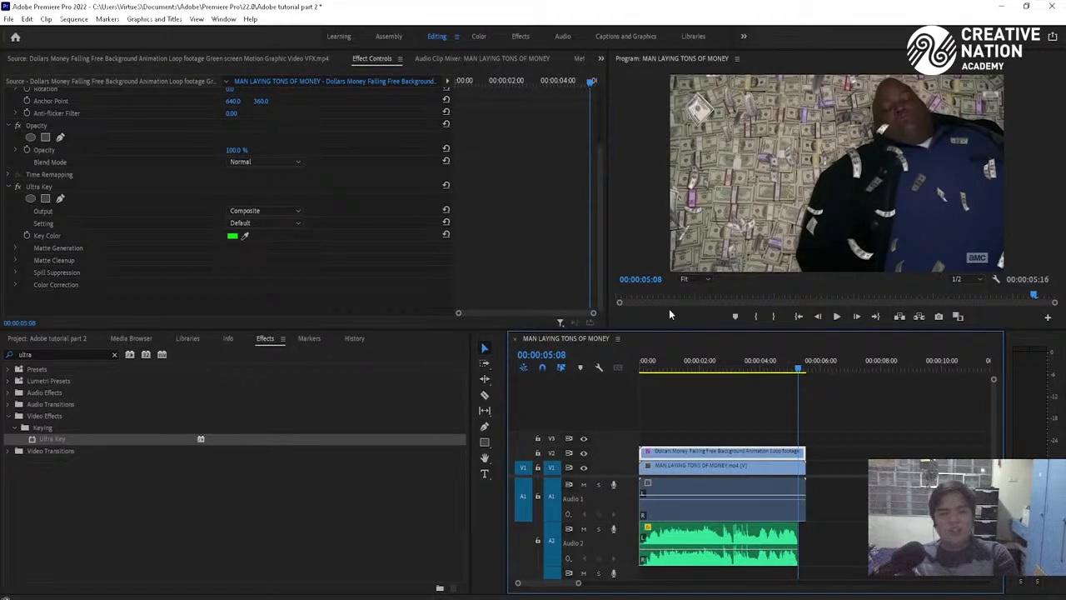
left_click(85, 338)
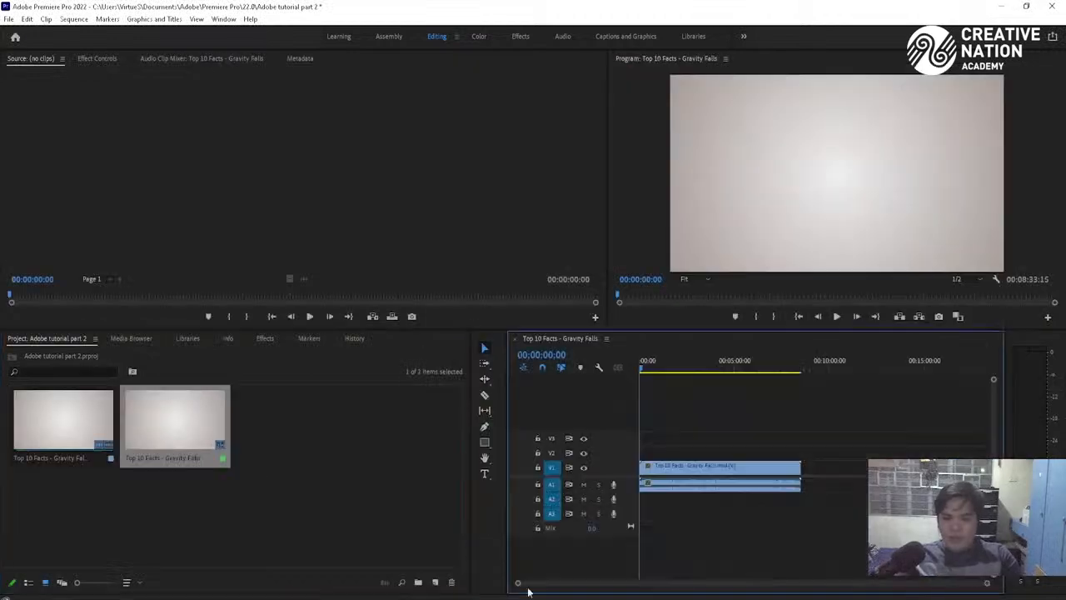
Find the photo-collage part of the Top 10 Facts - Gravity Falls video and play it from the sequence start to 00:00:07:18
left_click_drag(707, 372, 717, 375)
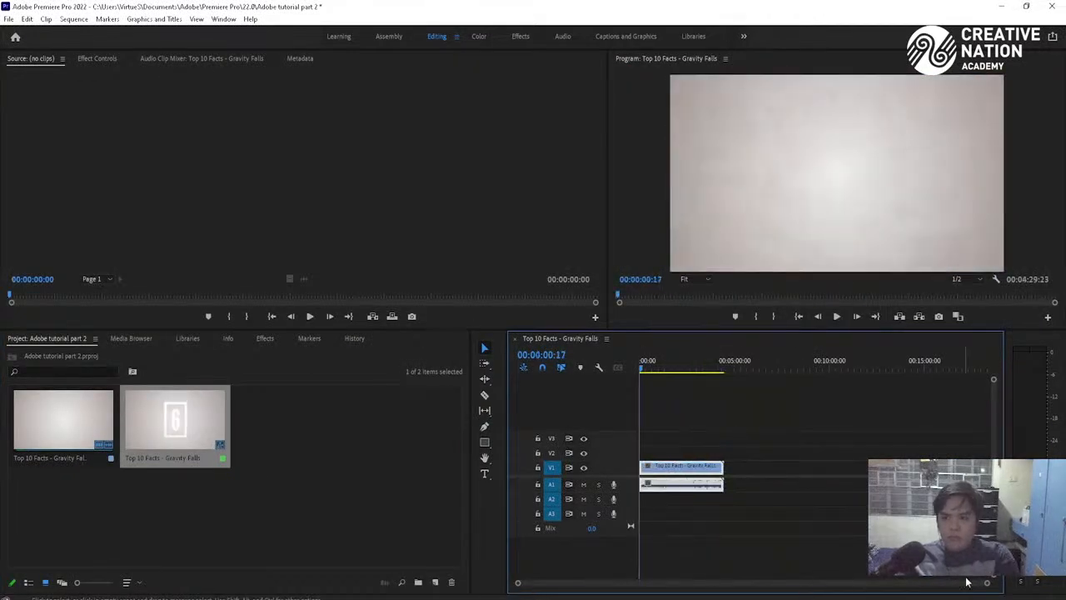
left_click_drag(965, 582, 733, 583)
left_click(640, 367)
key("space")
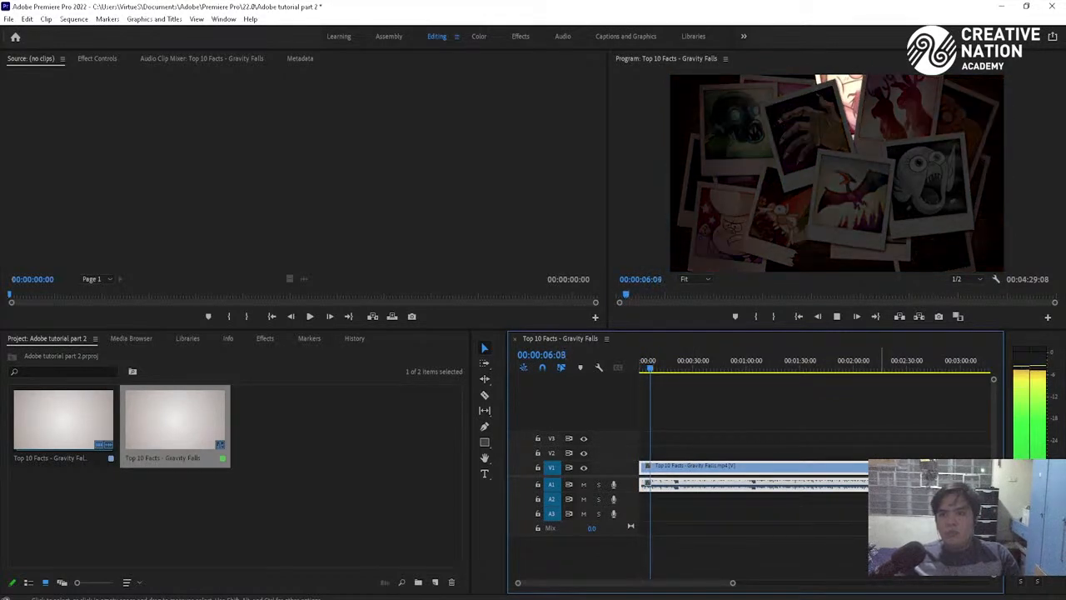
key("space")
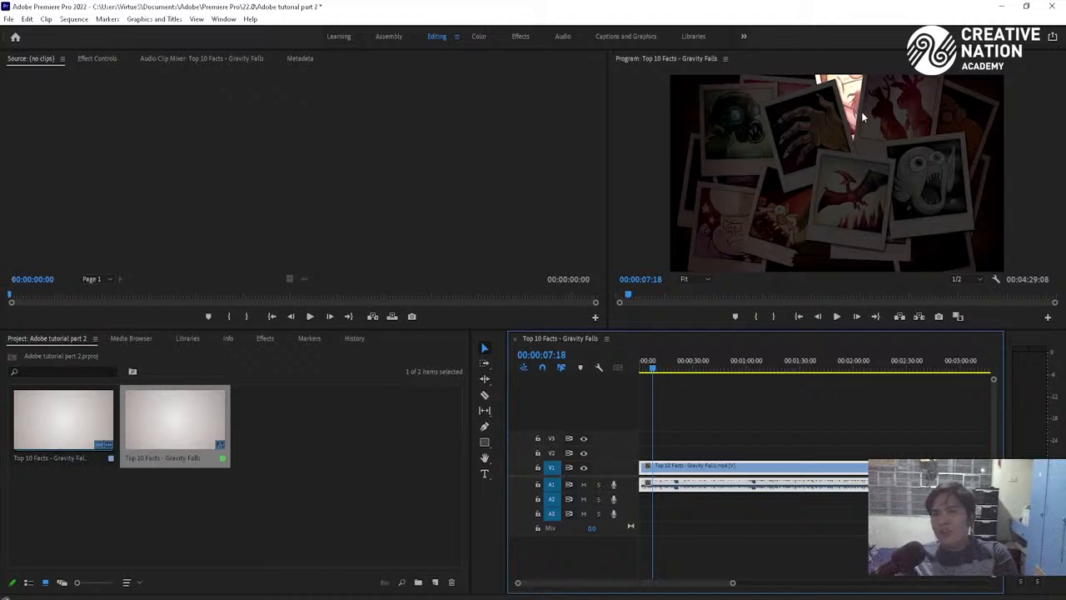
Switch to File Explorer and import the mysterious man image into the project
key("alt+Tab")
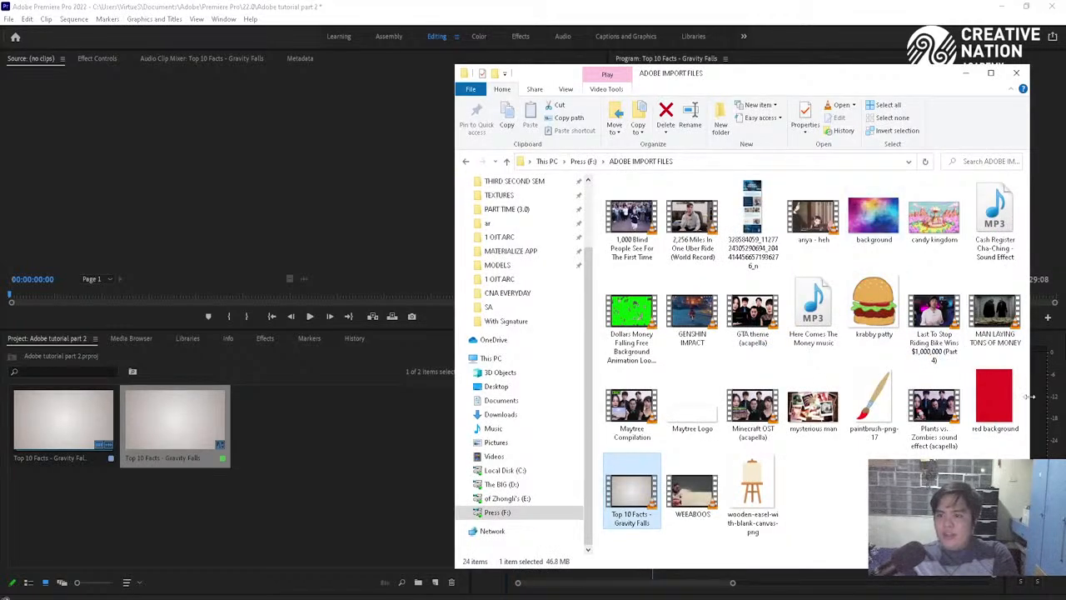
left_click_drag(812, 406, 334, 457)
left_click(965, 74)
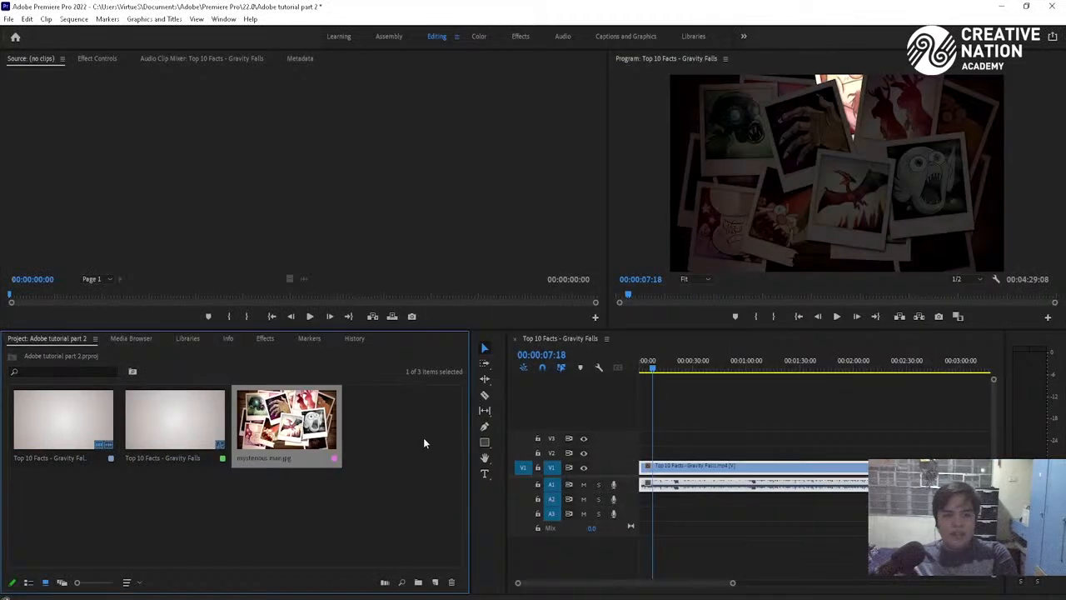
Delete the Top 10 Facts - Gravity Falls clip from the timeline and place mysterious man.jpg at the start of V1
left_click(725, 484)
key("Delete")
left_click(320, 439)
left_click_drag(320, 437, 641, 470)
left_click_drag(652, 366, 639, 367)
left_click_drag(730, 584, 568, 582)
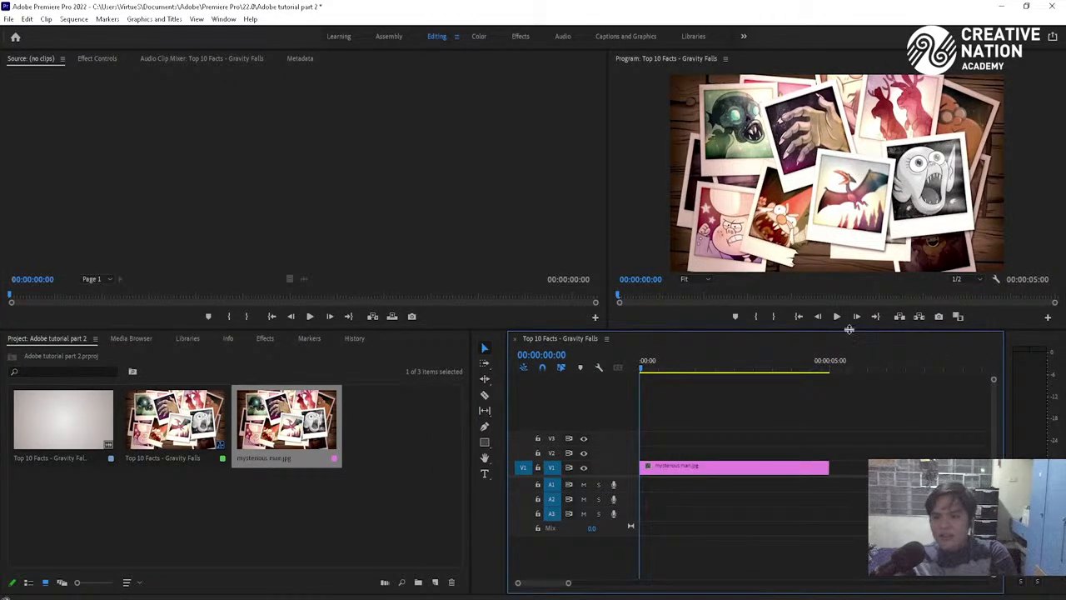
Enlarge the preview monitors, extend the mysterious man image clip to 00:00:06:13 and move the playhead to 00:00:02:18
left_click_drag(836, 330, 837, 363)
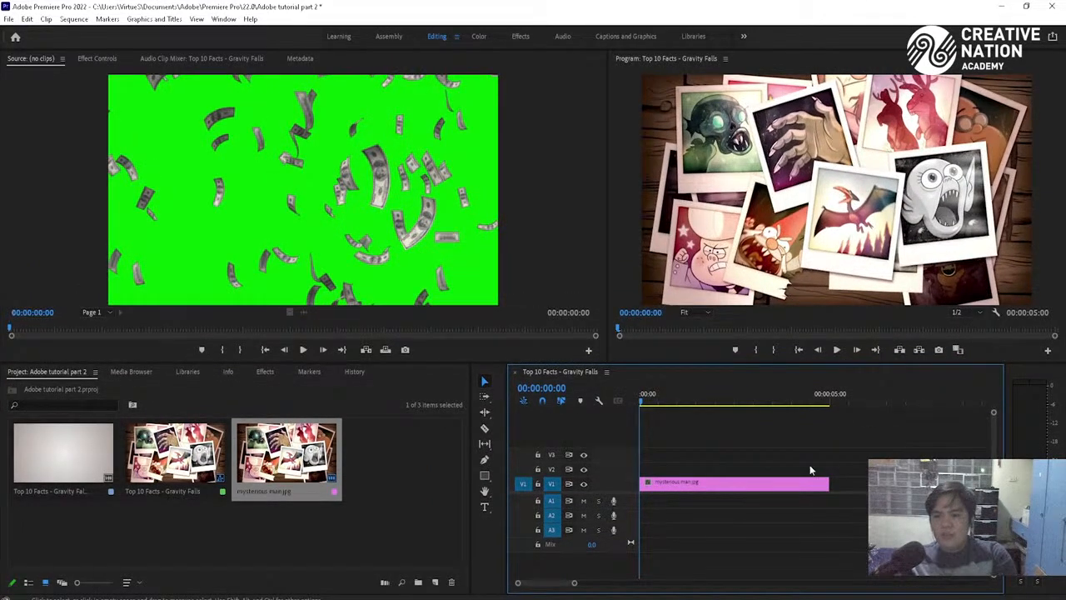
left_click_drag(829, 483, 863, 486)
left_click(673, 400)
left_click_drag(683, 401, 738, 401)
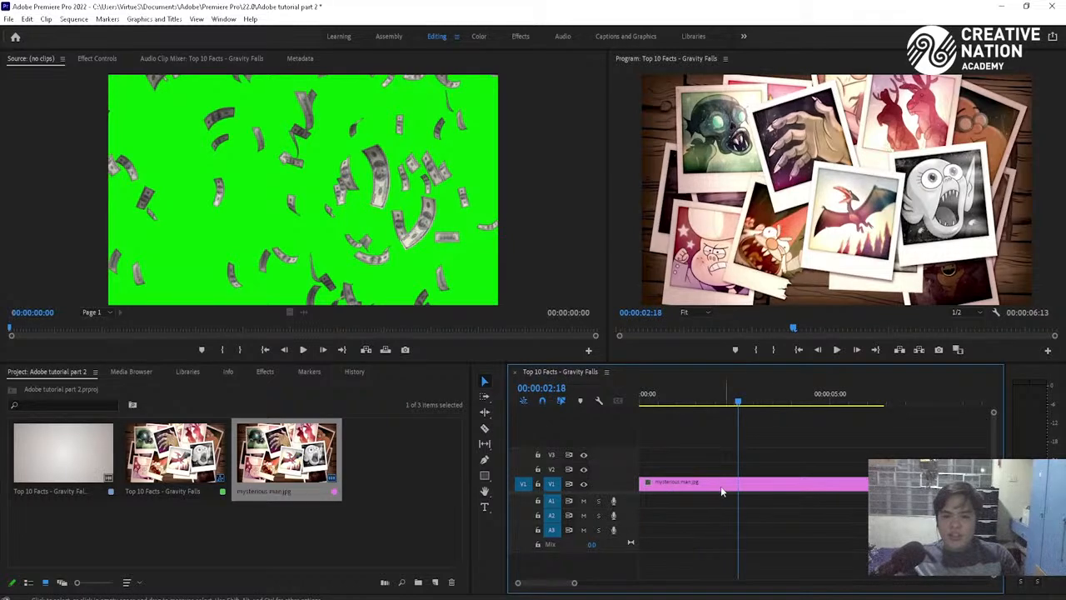
Split the mysterious man.jpg clip on V1 at 00:00:02:18 and move the playhead to 00:00:02:24
key("c")
left_click(738, 483)
key("v")
left_click(747, 400)
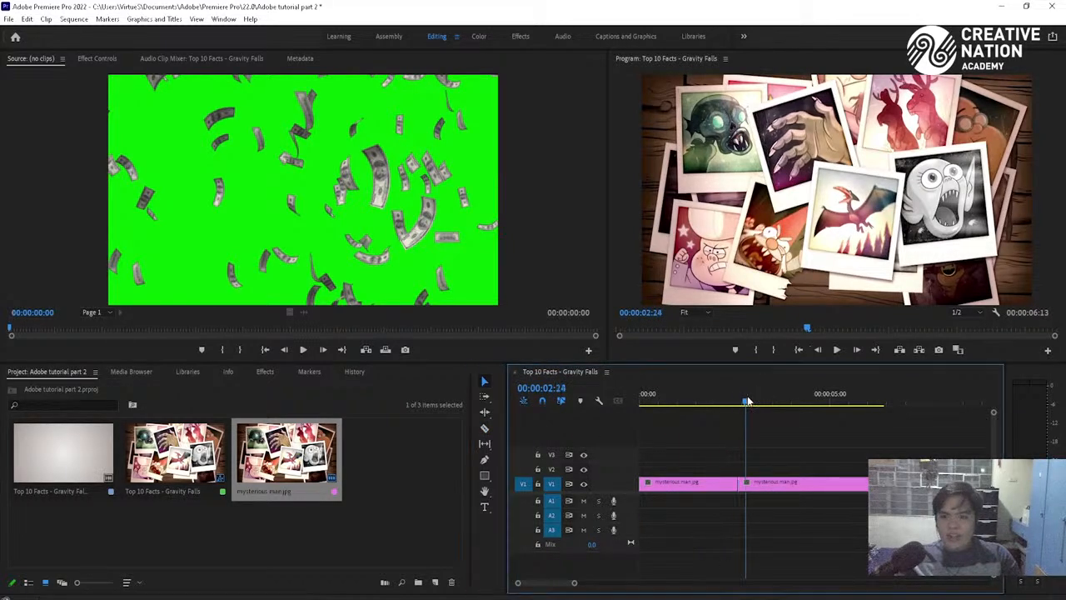
Start a free-draw opacity mask on the second mysterious man.jpg clip beside the hand photo, and enlarge the Program monitor
left_click(782, 483)
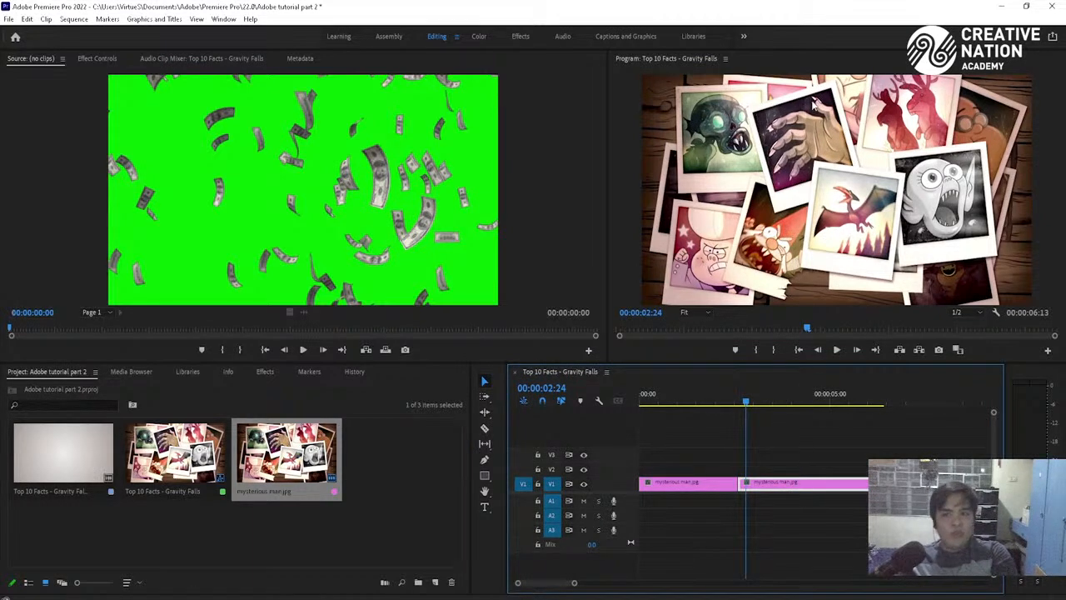
left_click(95, 59)
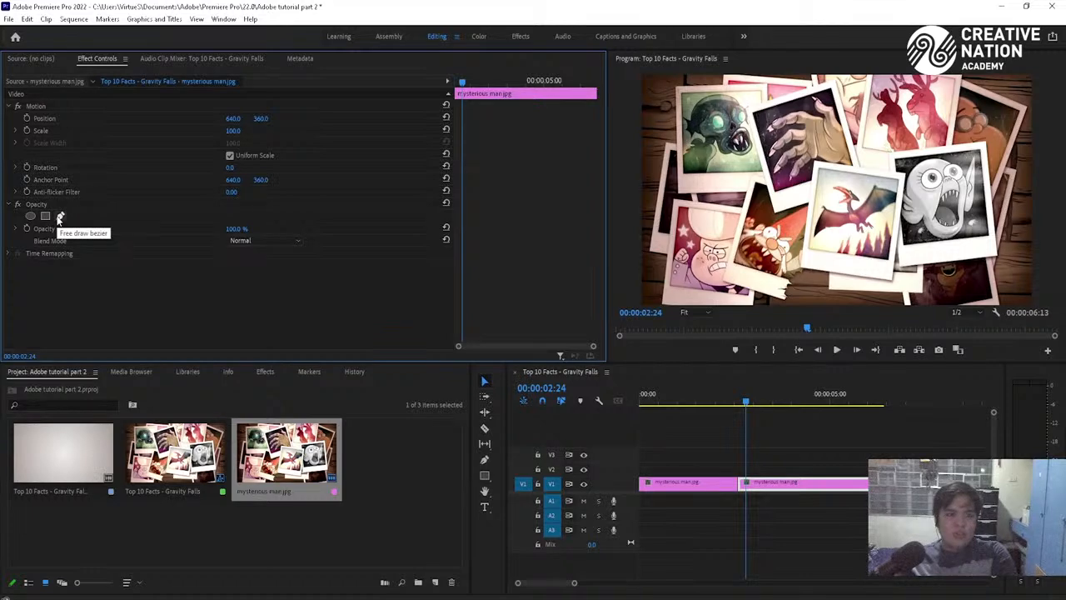
left_click(60, 215)
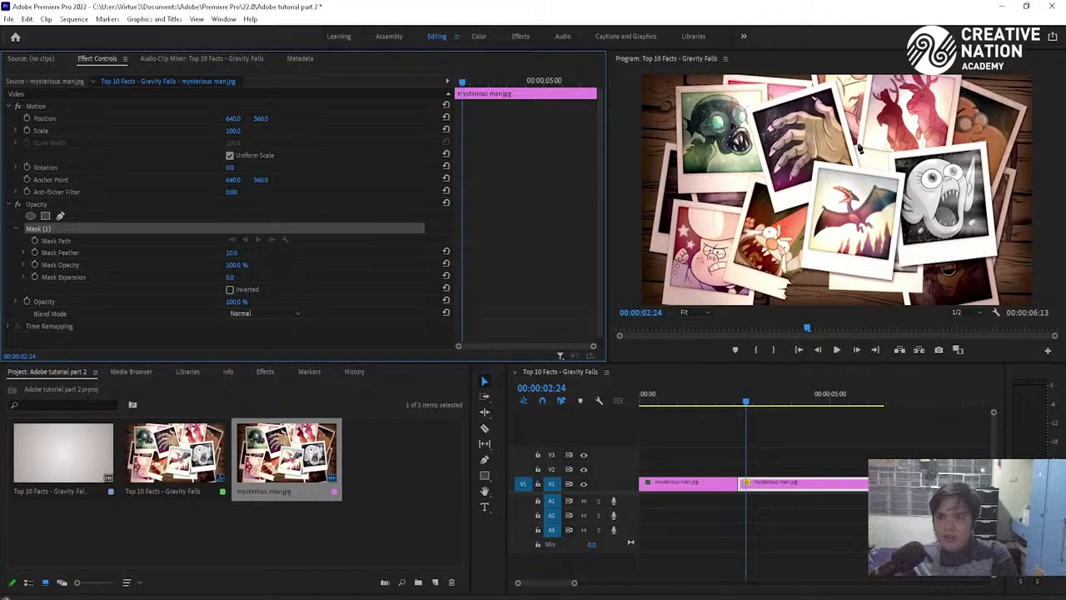
left_click(856, 145)
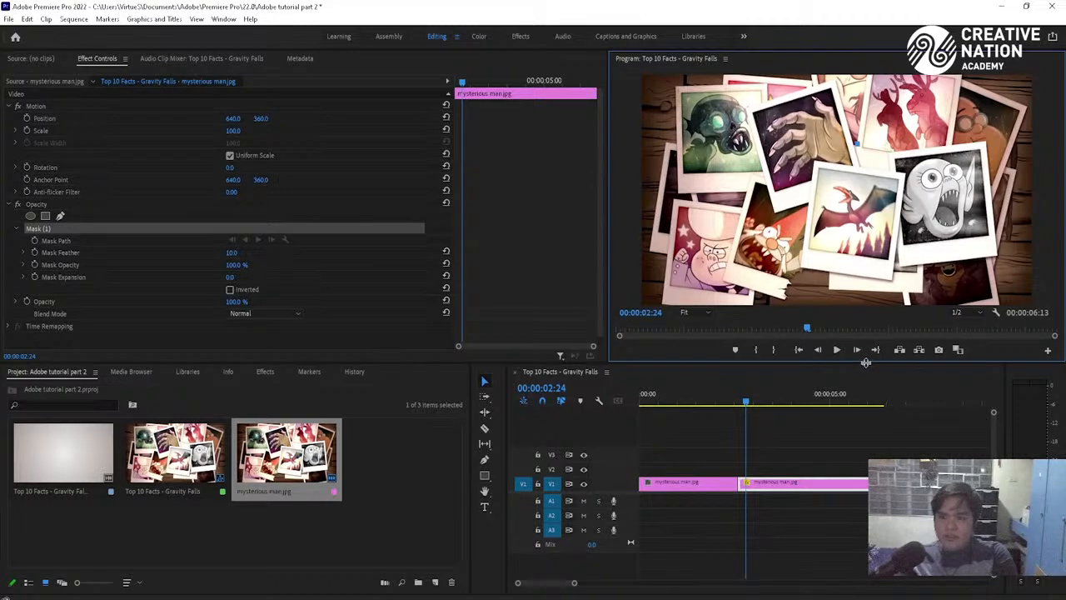
key("grave")
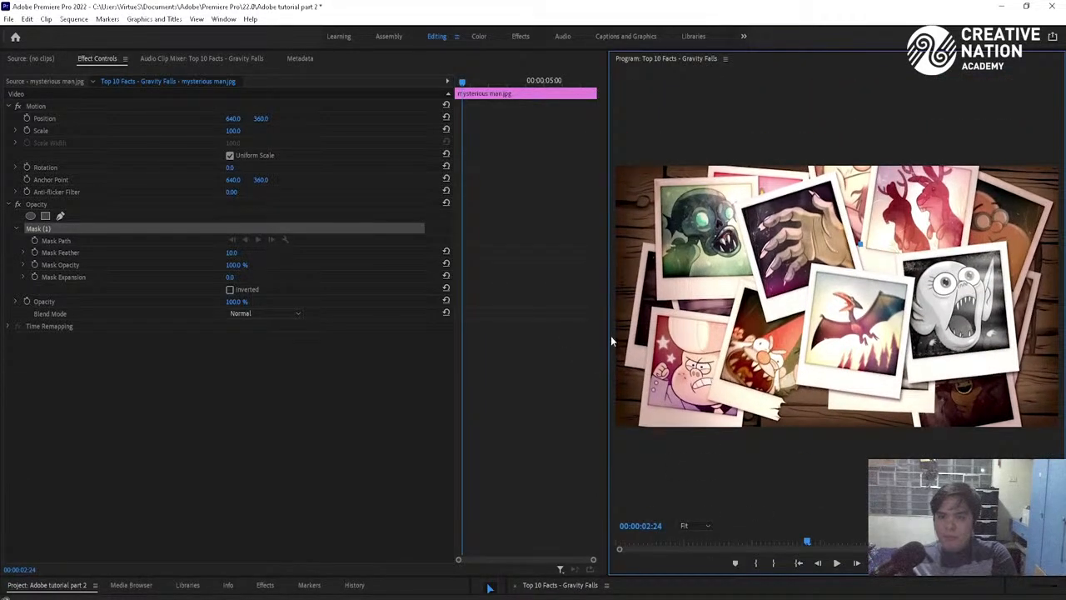
left_click_drag(610, 336, 313, 335)
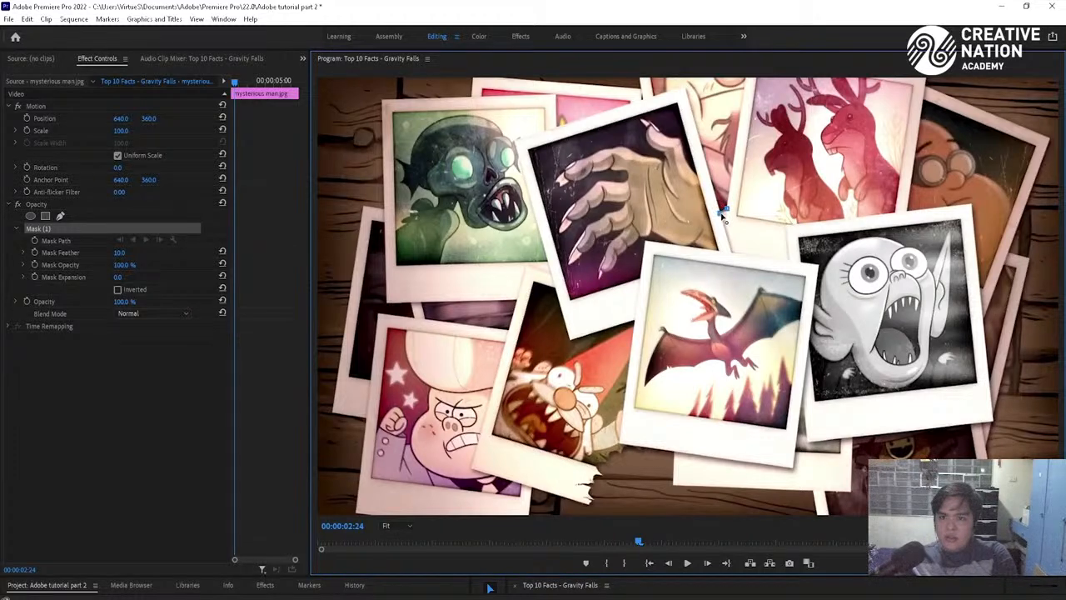
Trace and close the mask around the partly hidden photo between the hand photo and the deer photo
left_click(683, 87)
left_click(643, 98)
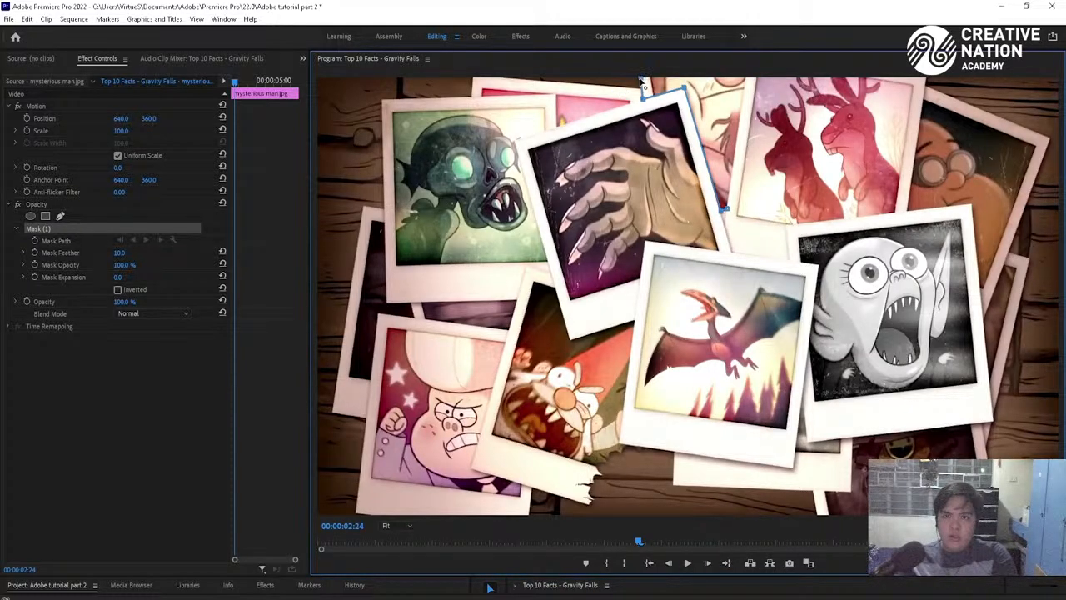
left_click(641, 80)
left_click(745, 80)
left_click(724, 209)
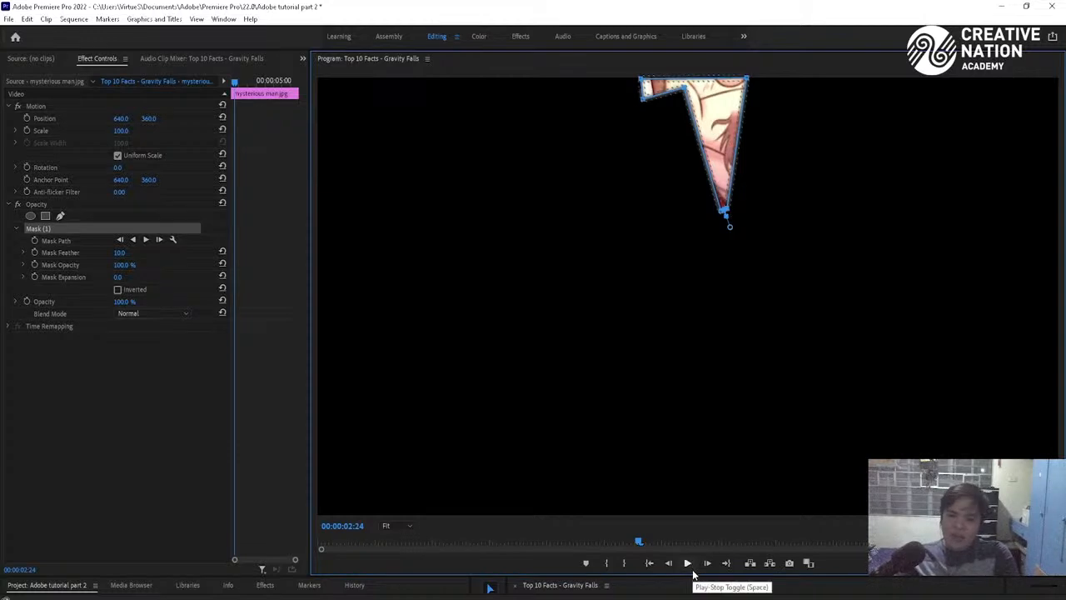
Shrink the monitor area, move the masked clip to the start of V2 above the unmasked clip, and set the playhead to 00:00:01:05
left_click_drag(694, 578, 704, 447)
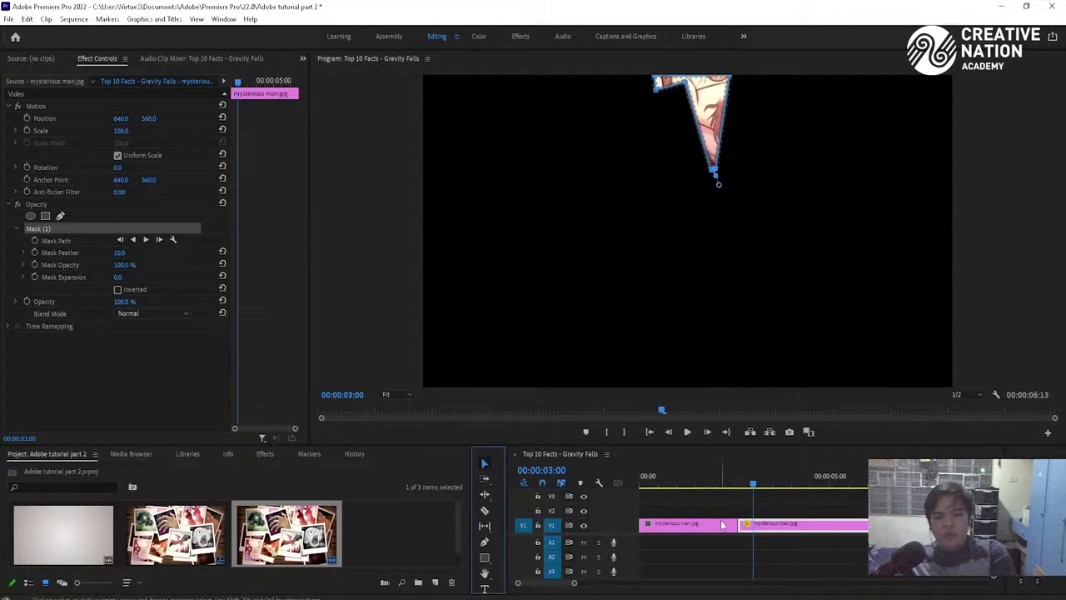
left_click(710, 479)
left_click_drag(778, 526, 654, 514)
left_click(729, 522)
left_click(684, 481)
Hide and reshow track V1 to check the masked cutout, and set the V1 clip's opacity to 50%
left_click(714, 528)
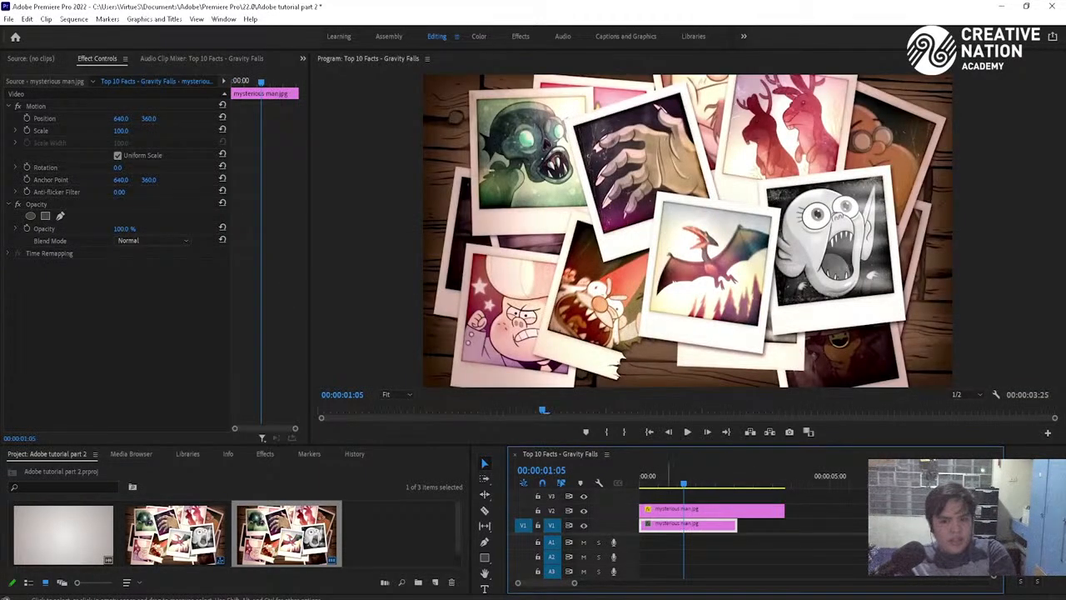
left_click_drag(574, 583, 569, 586)
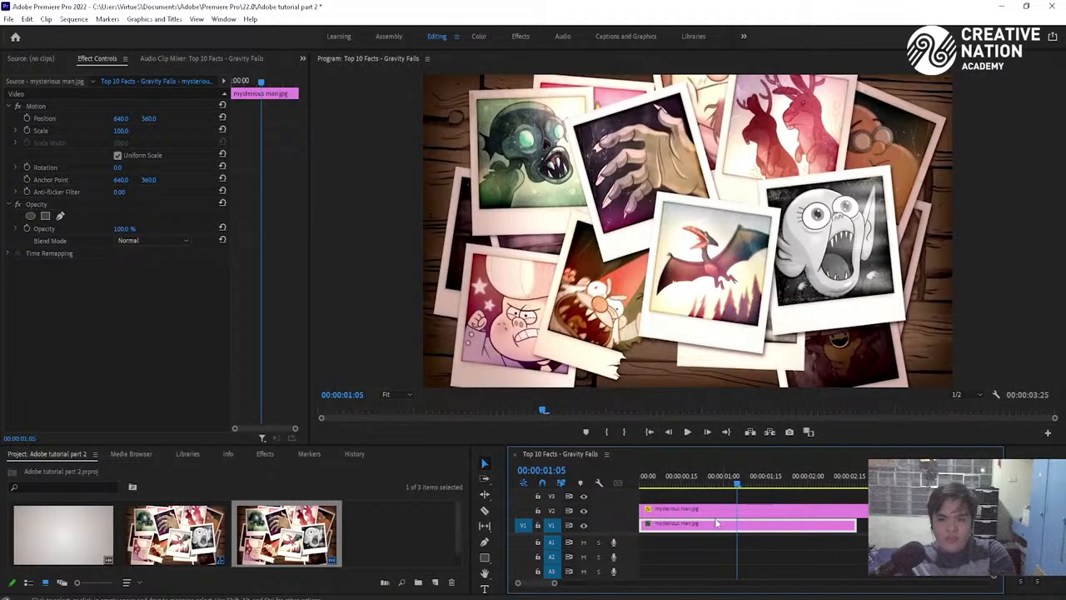
left_click(584, 525)
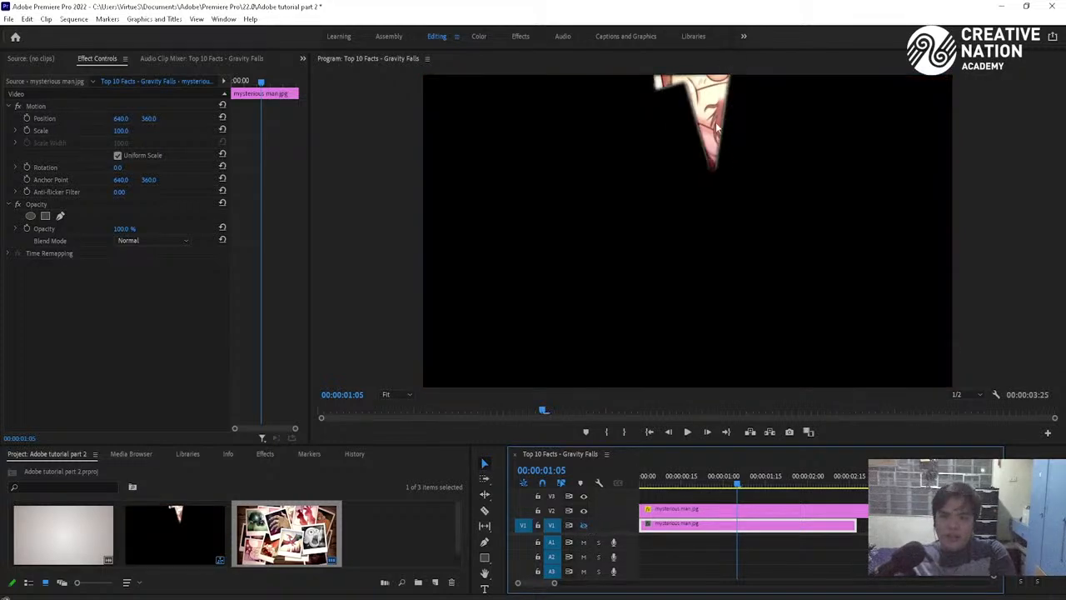
left_click(584, 525)
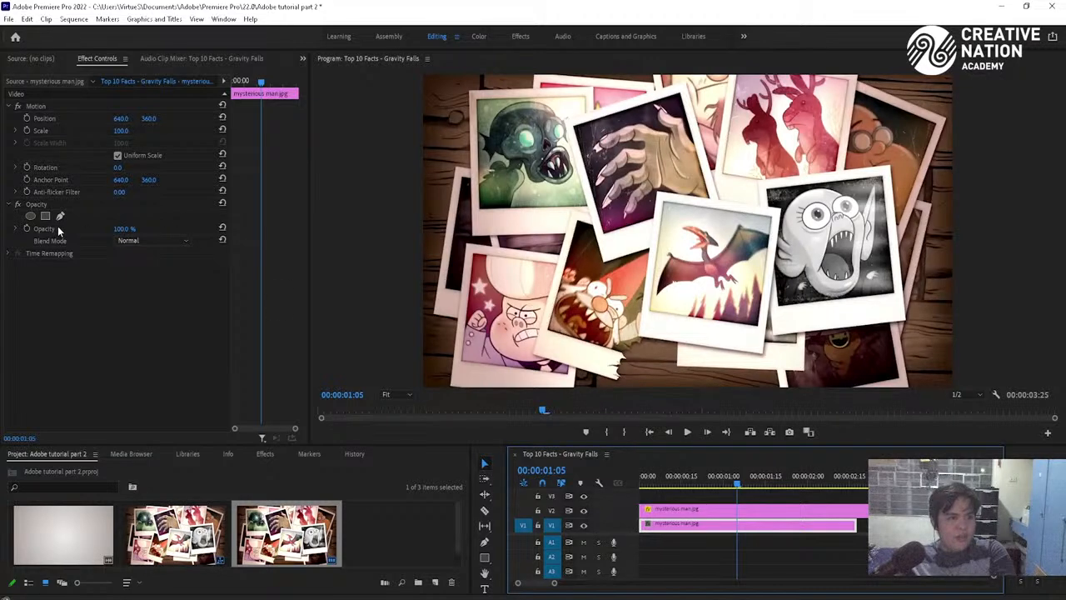
left_click(123, 229)
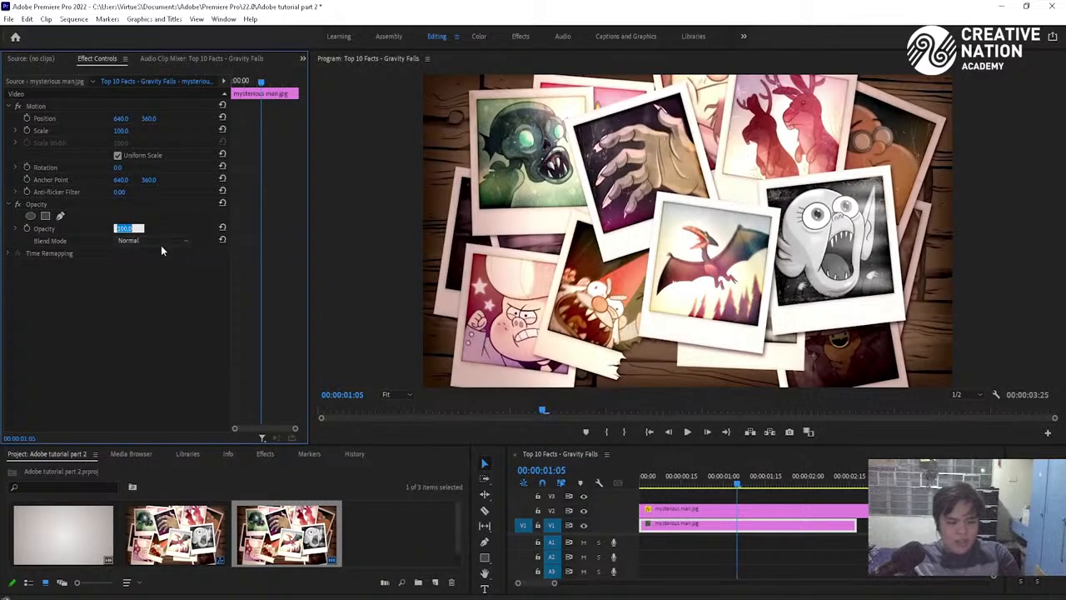
key("Return")
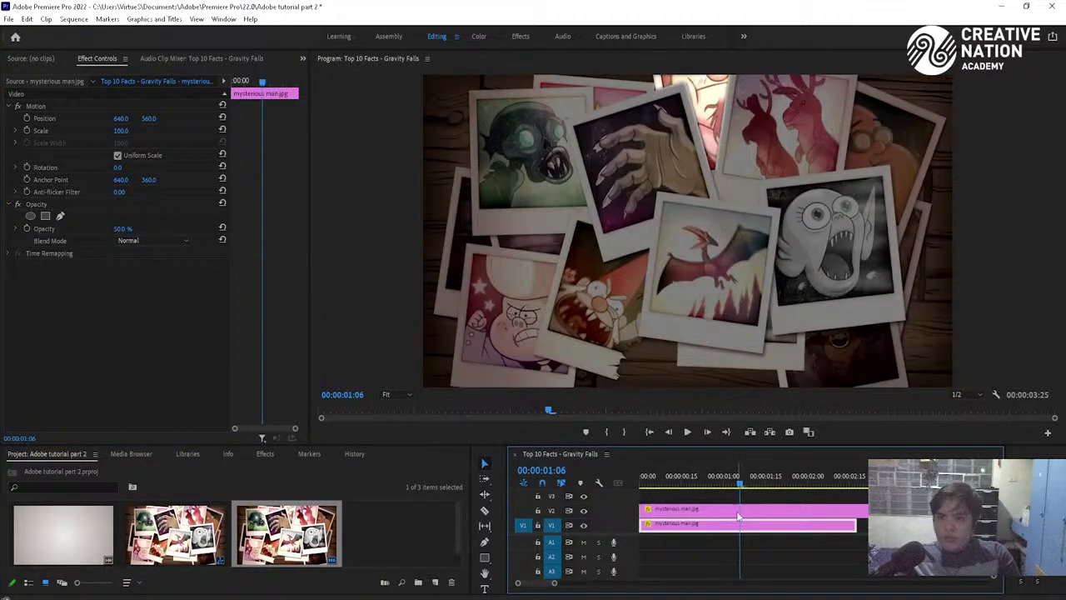
Return the playhead to the sequence start and shift the stacked V1 and V2 clips later, leaving a gap before them
left_click_drag(677, 478, 623, 493)
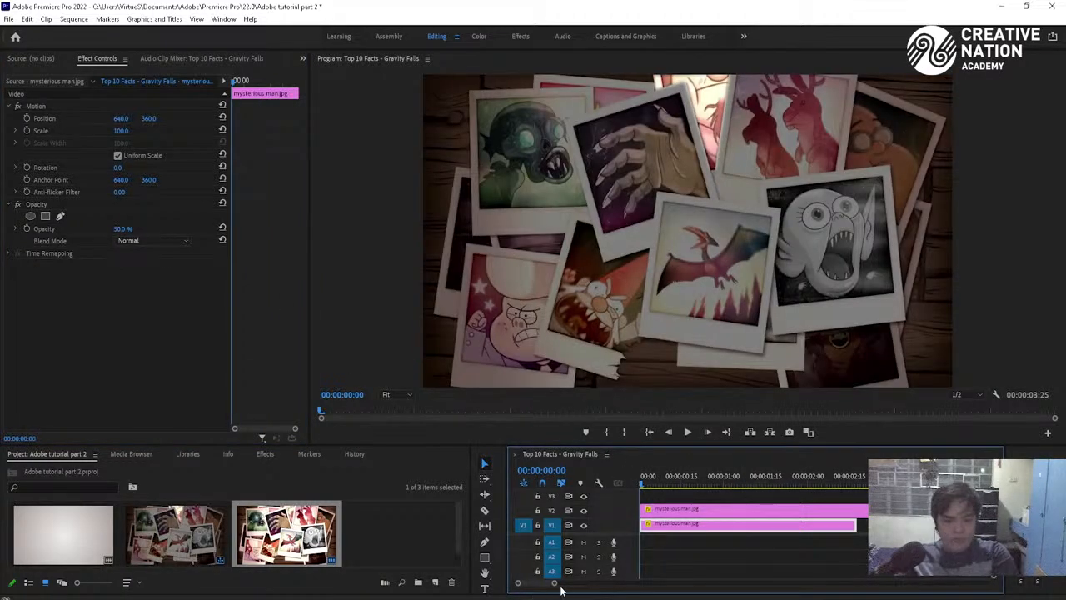
mouse_move(553, 582)
left_mouse_down()
mouse_move(600, 581)
mouse_move(574, 582)
left_mouse_up()
left_click_drag(703, 544, 786, 518)
left_click(824, 562)
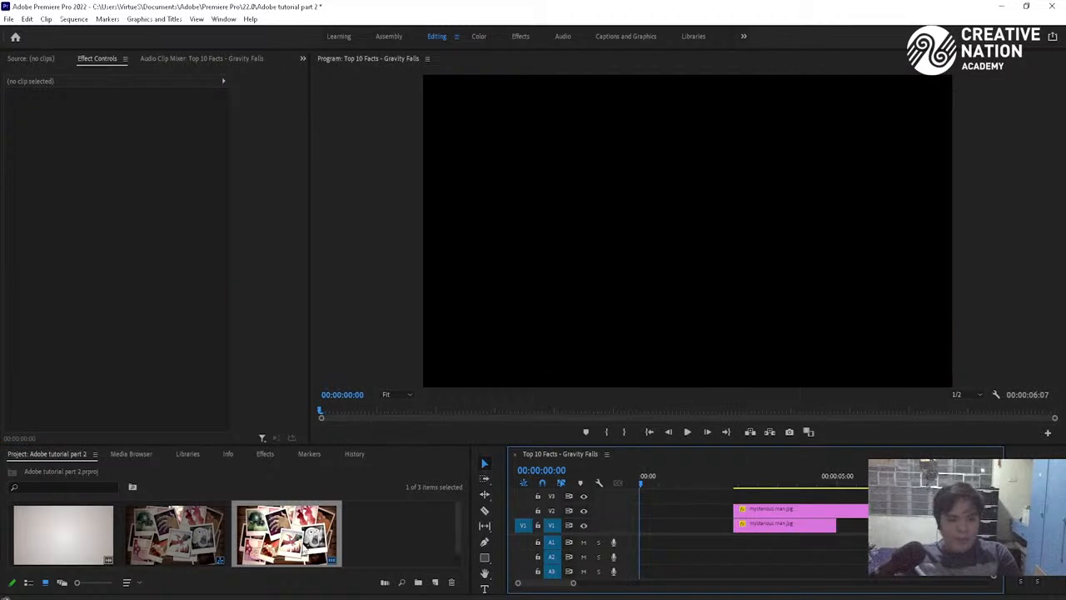
Add another unmasked mysterious man.jpg clip at the sequence start and fit it on V1 in the gap before the stacked clips
scroll(268, 552, "down", 1)
left_click_drag(283, 533, 609, 504)
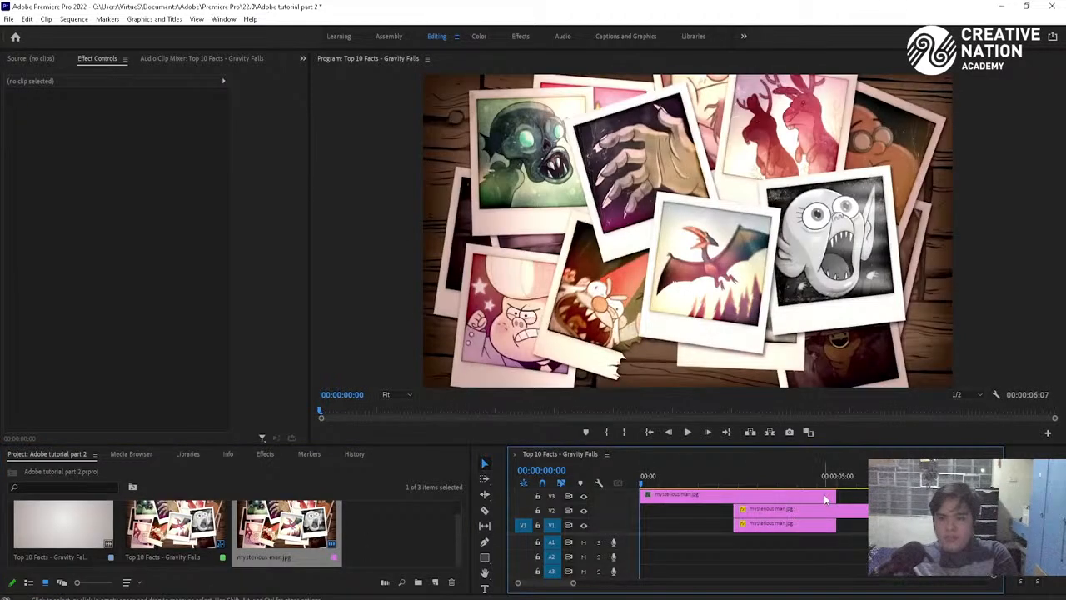
left_click_drag(835, 495, 701, 524)
Play the sequence across the cut to review the transition from the full collage to the highlighted photo
left_click(710, 479)
mouse_move(713, 481)
left_mouse_down()
mouse_move(686, 481)
mouse_move(698, 480)
left_mouse_up()
key("space")
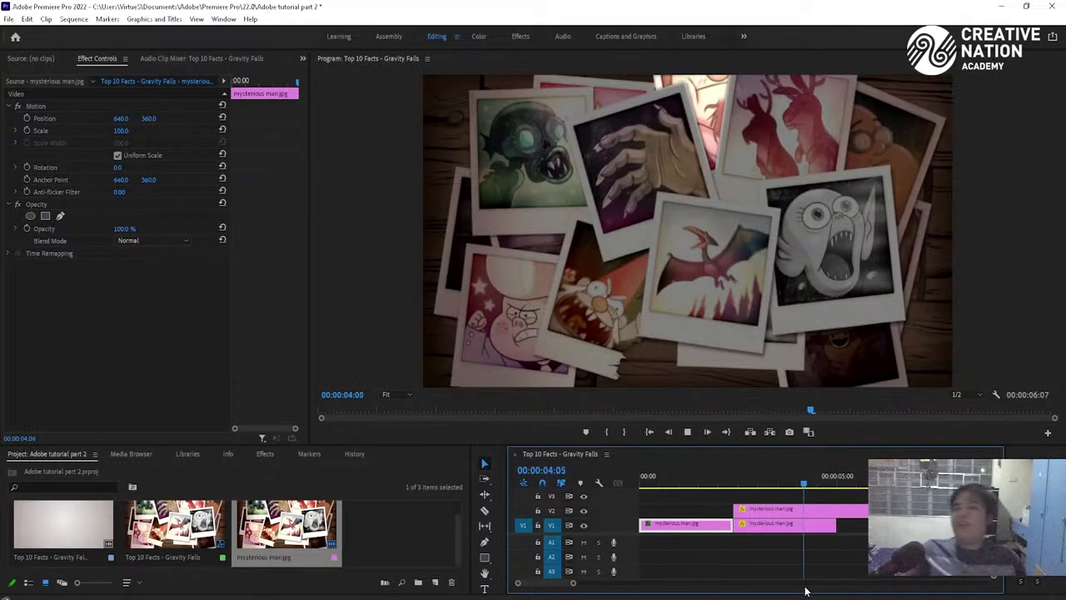
key("space")
left_click(795, 485)
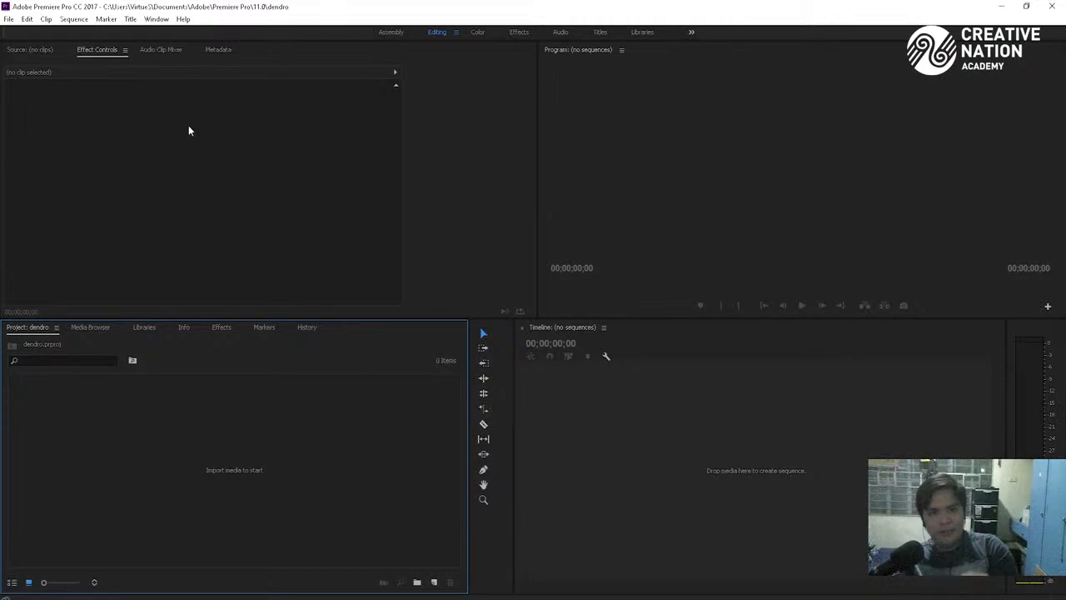
Open the Media preferences in Premiere Pro CC 2017 and view the media cache database folder selection, leaving the location as it is
left_click(29, 19)
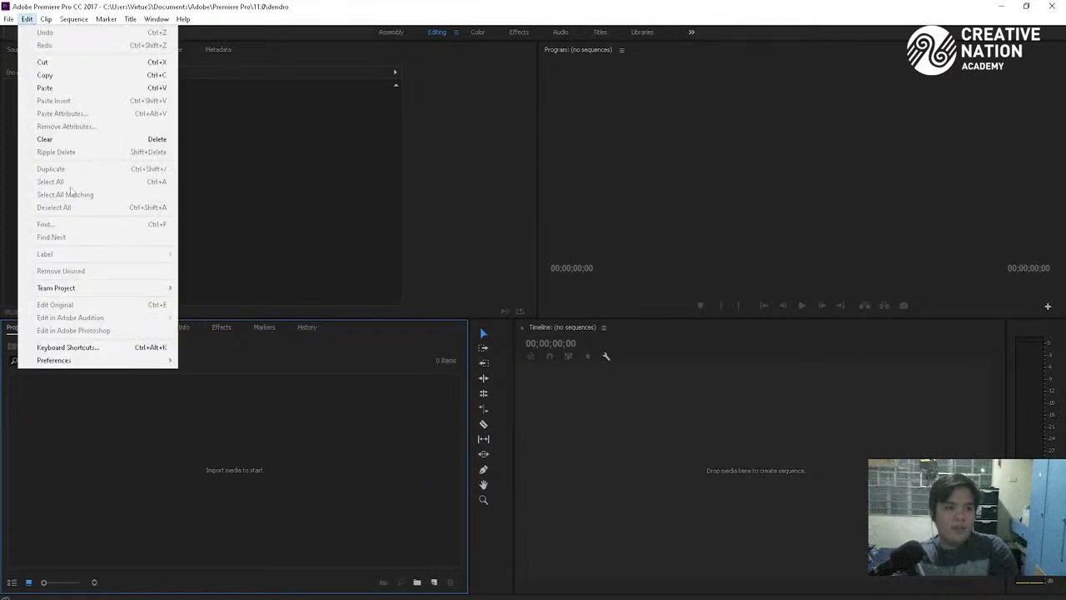
mouse_move(99, 366)
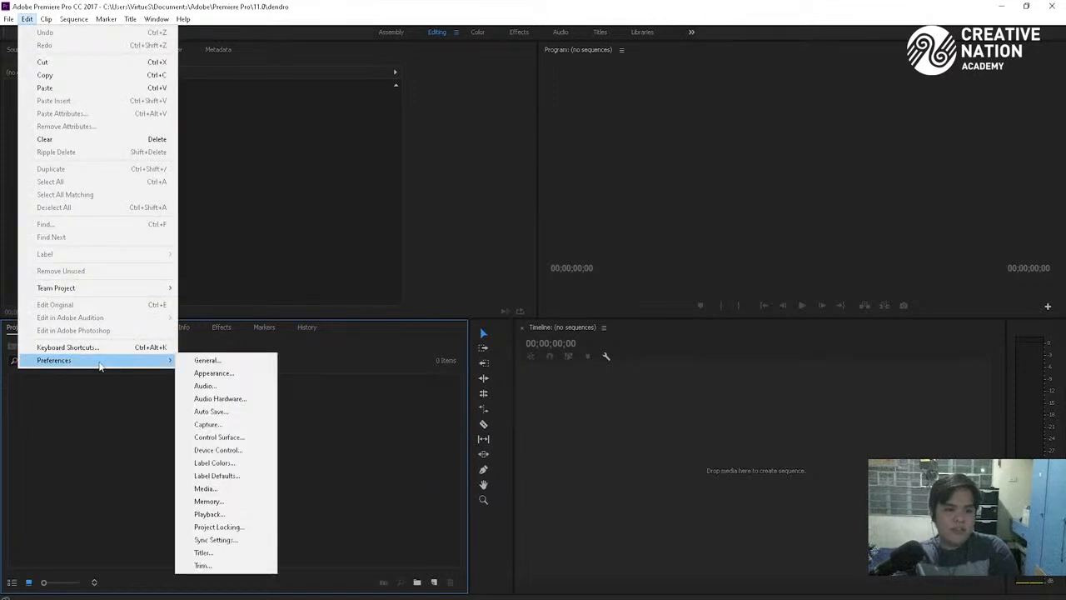
left_click(222, 491)
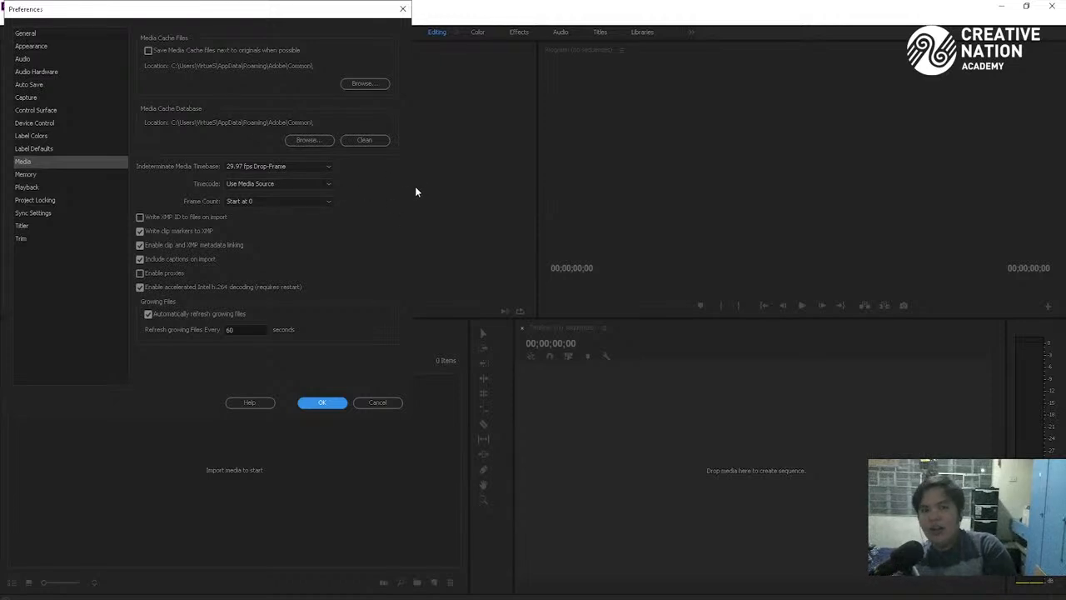
left_click(305, 141)
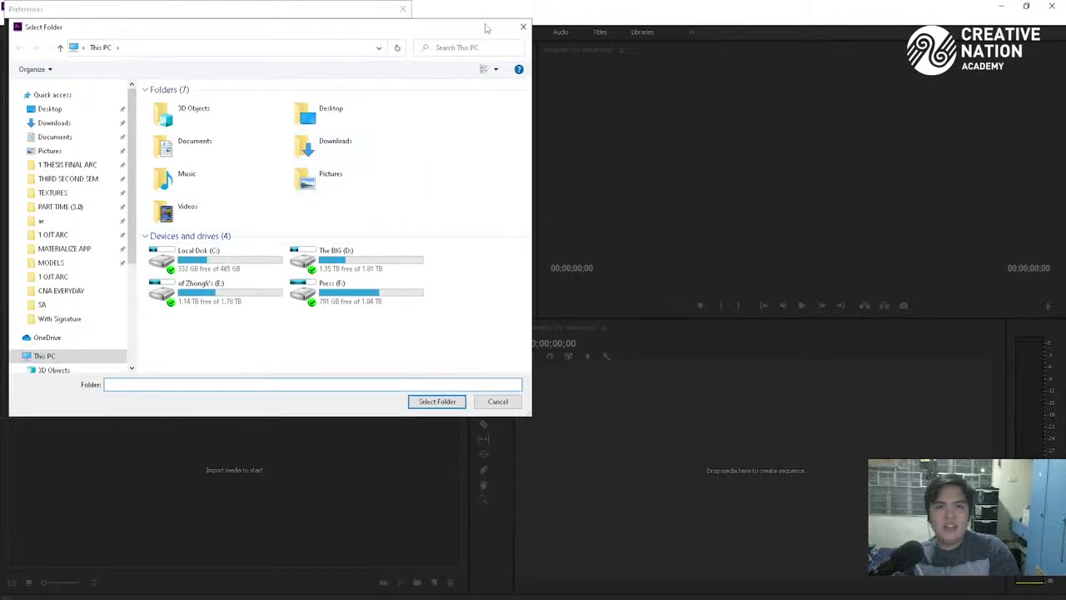
left_click(522, 28)
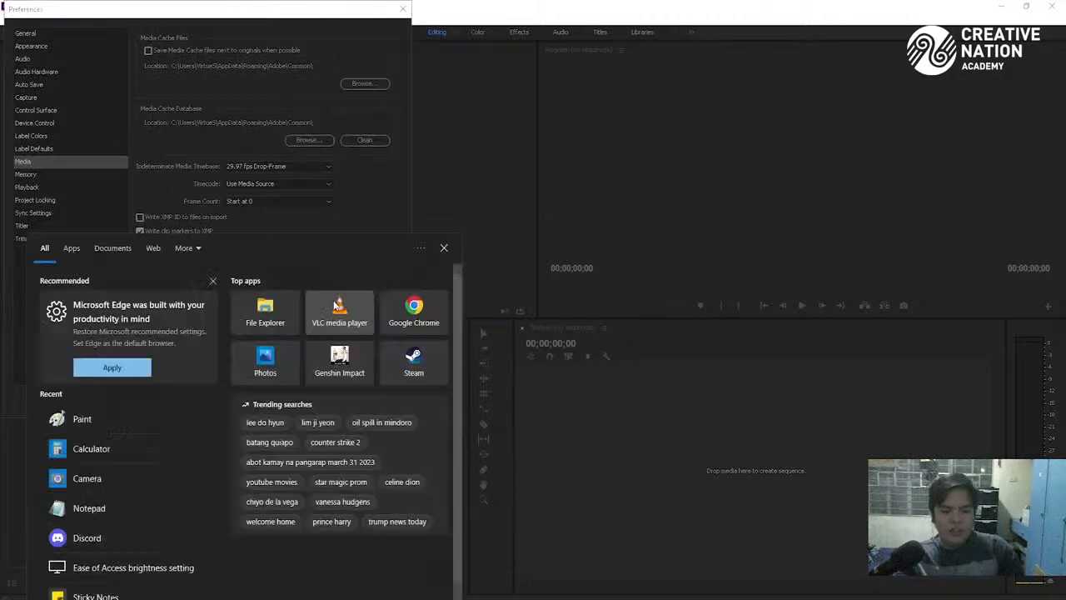
Find the Windows Run app and use it to open the media cache location, AppData\Roaming\Adobe\Common
type("rum")
key("BackSpace")
key("BackSpace")
type("un")
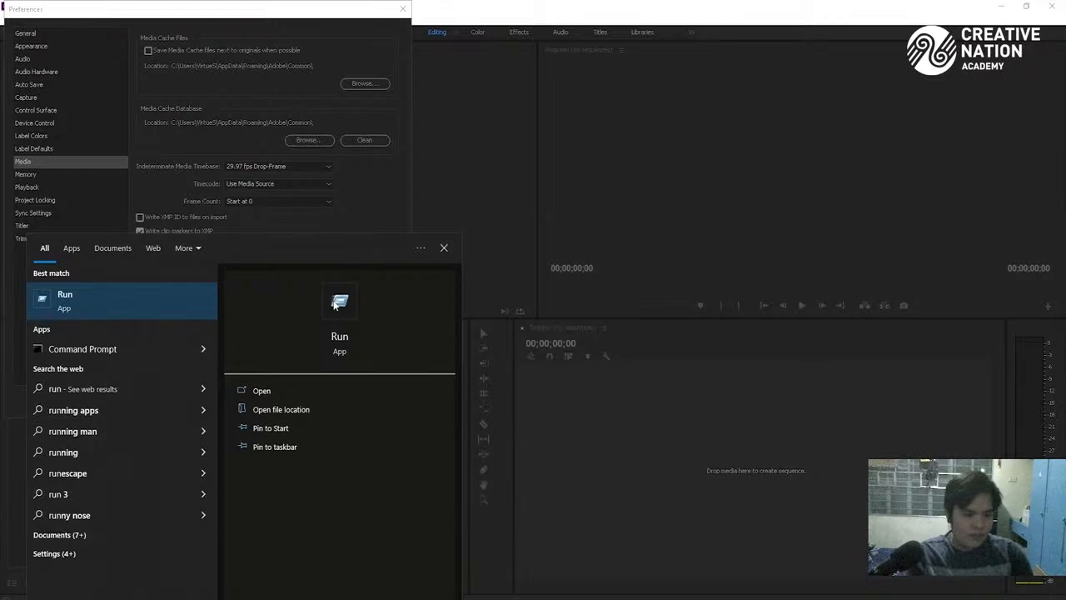
left_click(334, 305)
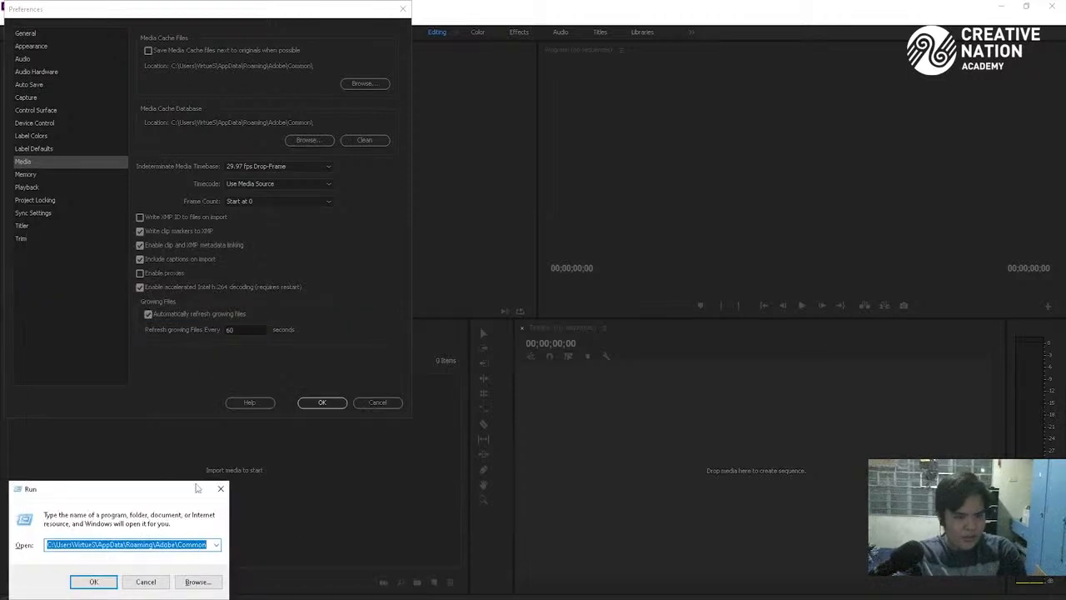
left_click(92, 581)
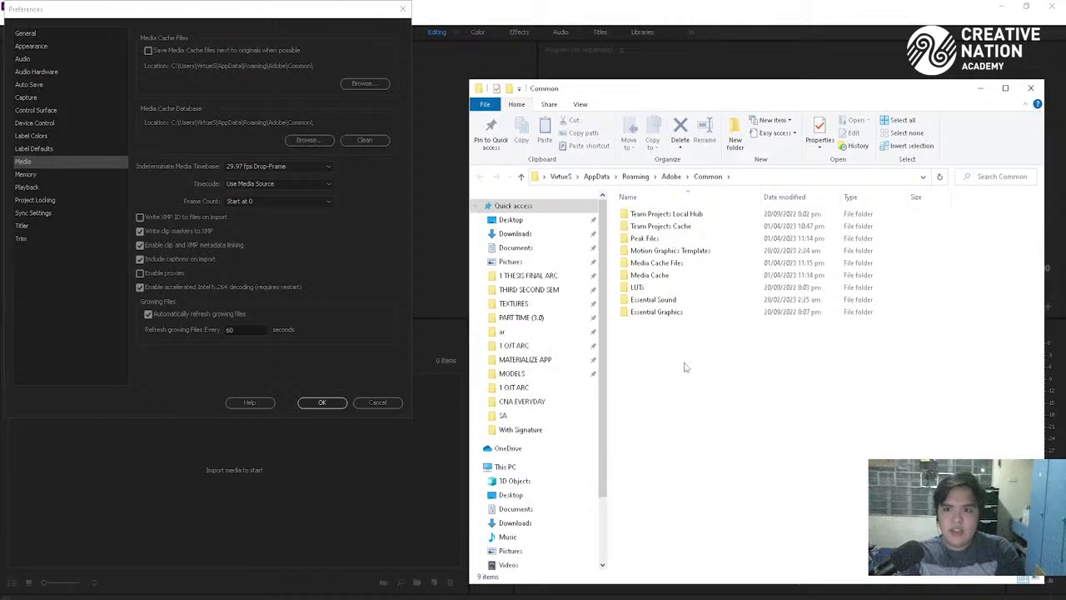
Look inside the 2022 folder in Team Projects Local Hub and delete that folder
double_click(737, 217)
double_click(637, 214)
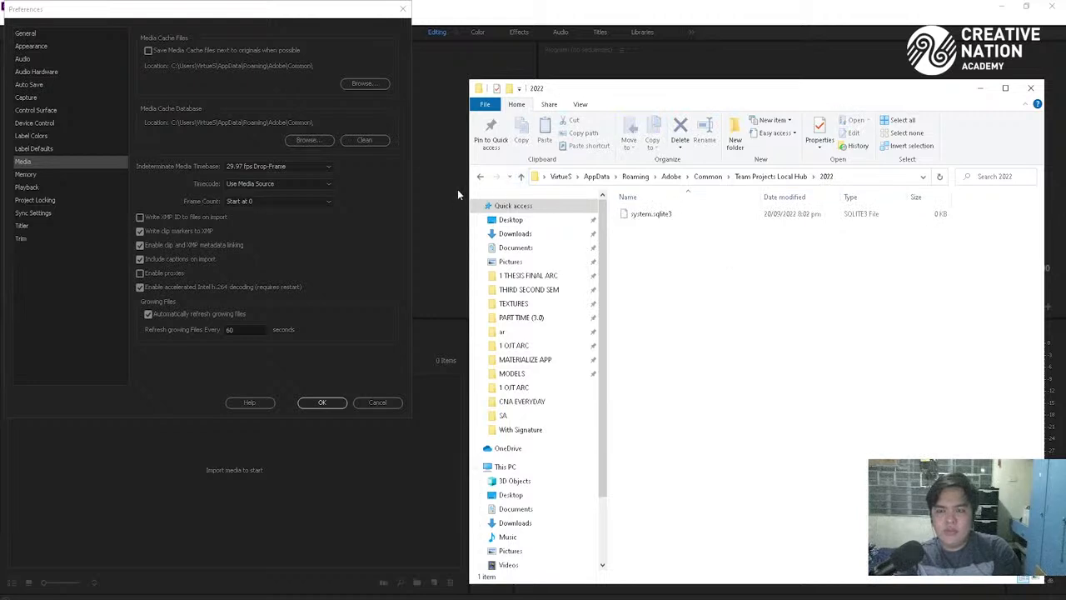
left_click(479, 176)
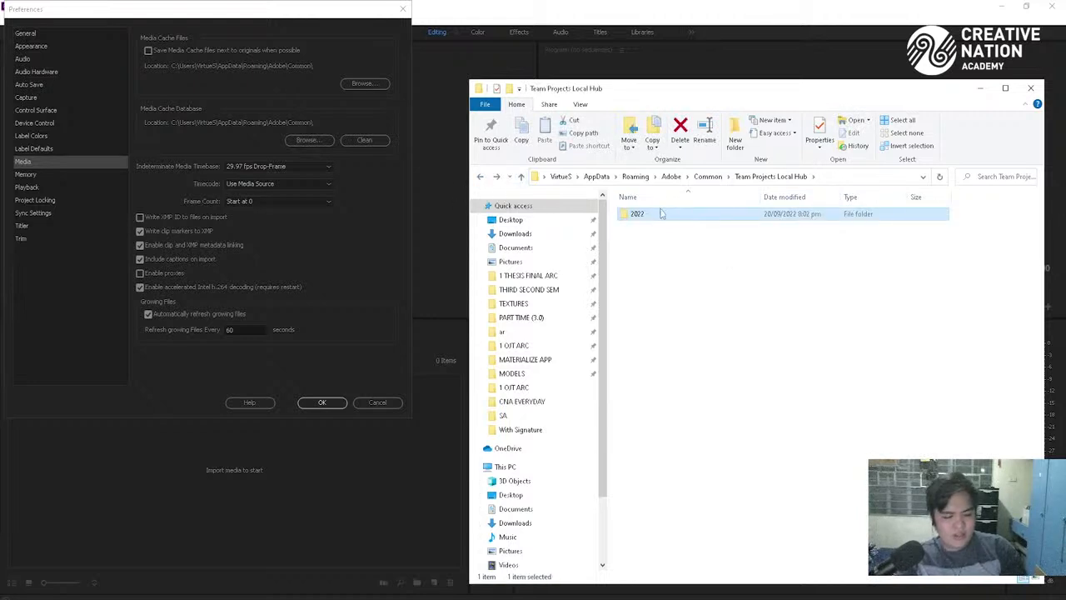
key("Delete")
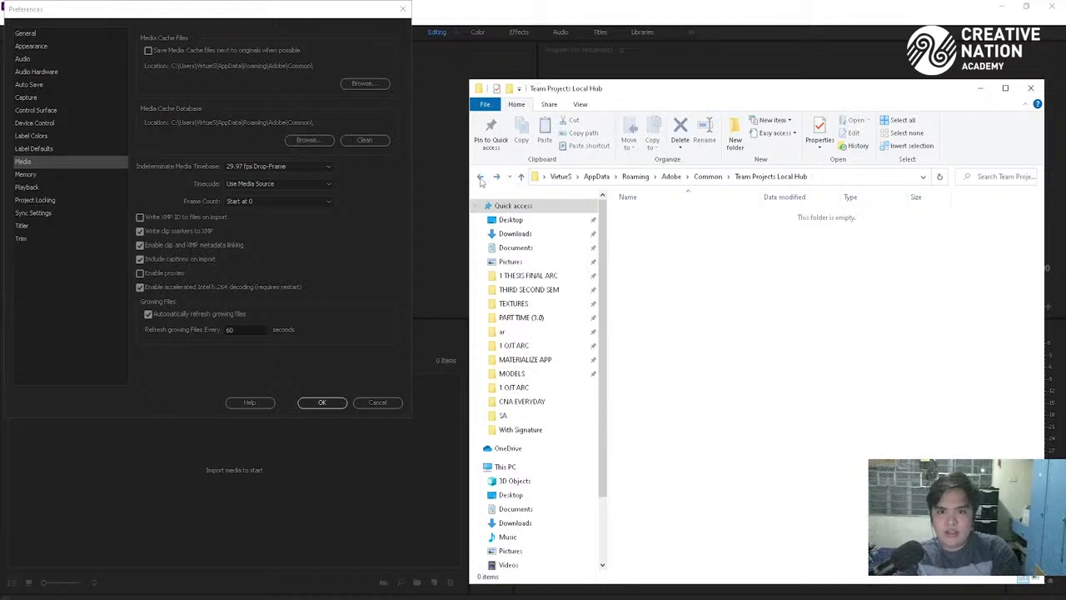
Check the Content subfolder of EAClient in Team Projects Cache, delete the EAClient folder and return to the Common folder
left_click(481, 177)
double_click(666, 227)
double_click(646, 215)
double_click(662, 215)
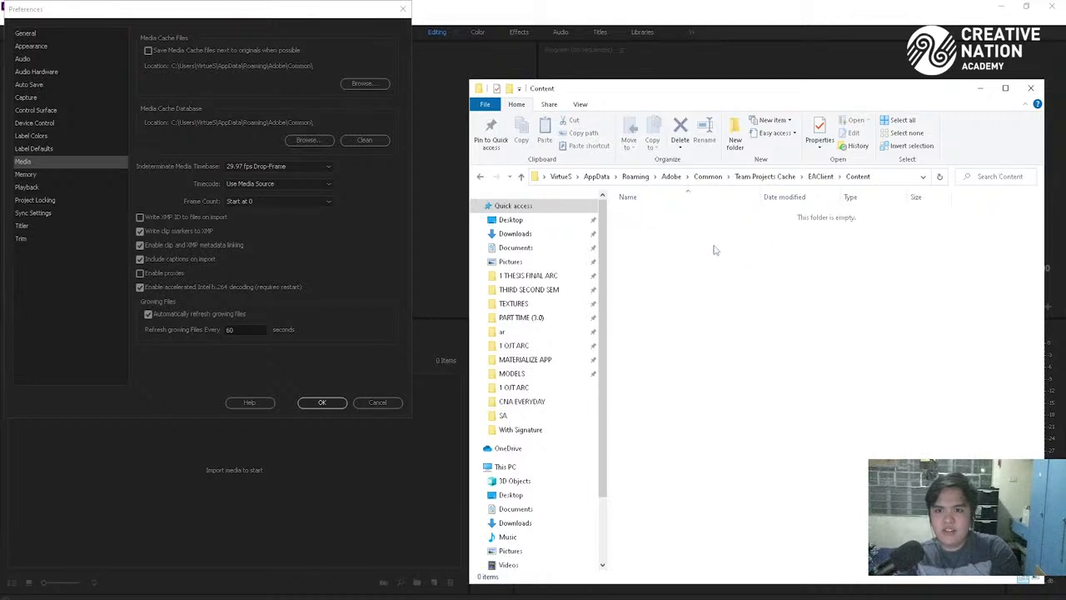
left_click(480, 177)
left_click(481, 177)
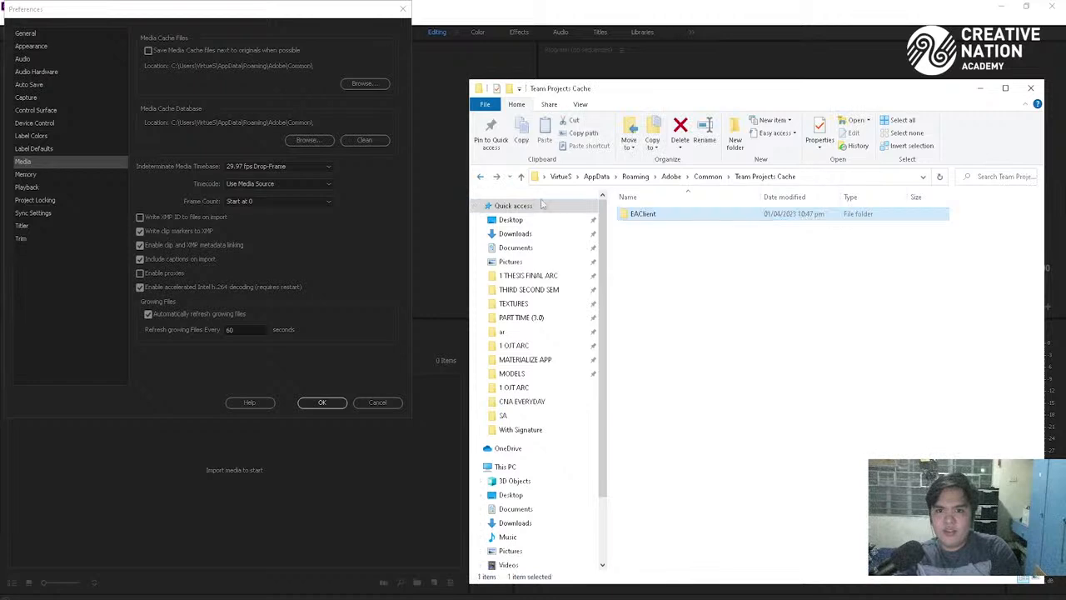
left_click(481, 176)
double_click(655, 227)
left_click(652, 214)
left_click(480, 177)
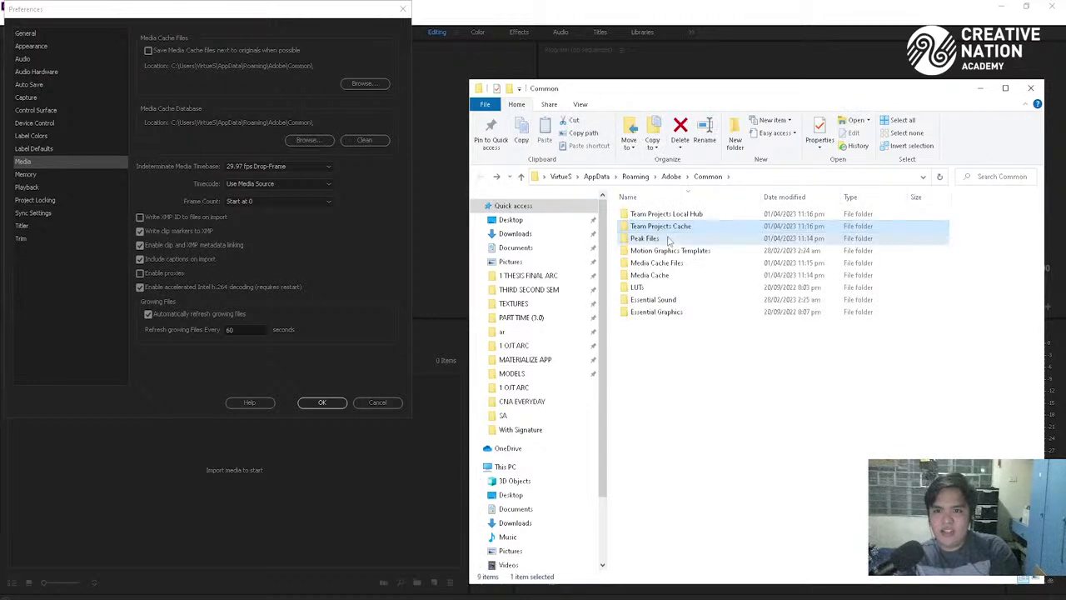
Delete everything inside the Peak Files folder and return to the Common folder
double_click(666, 239)
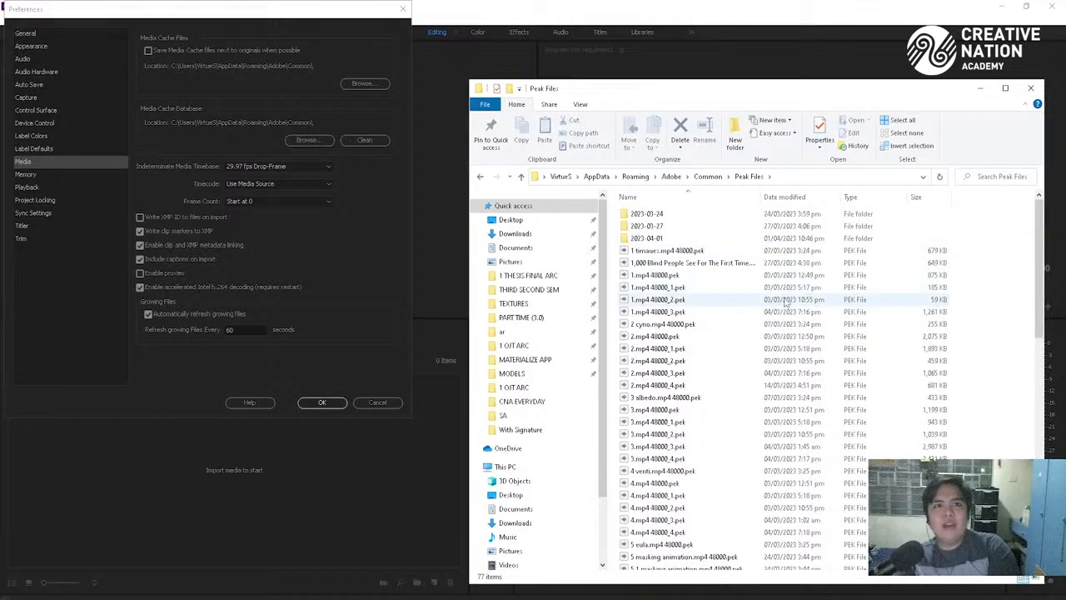
scroll(832, 298, "down", 3)
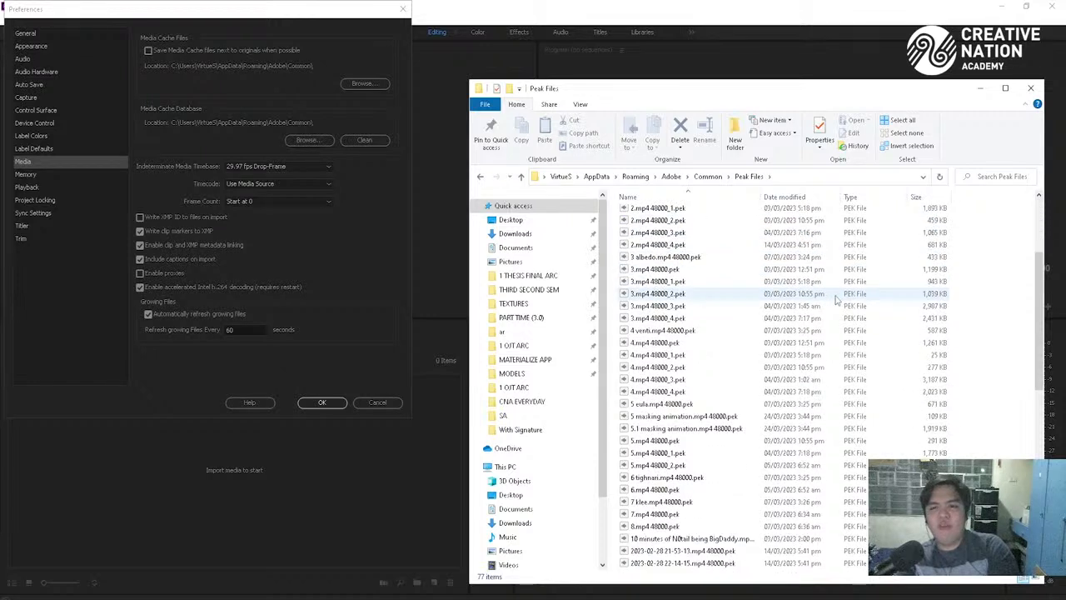
scroll(860, 298, "up", 3)
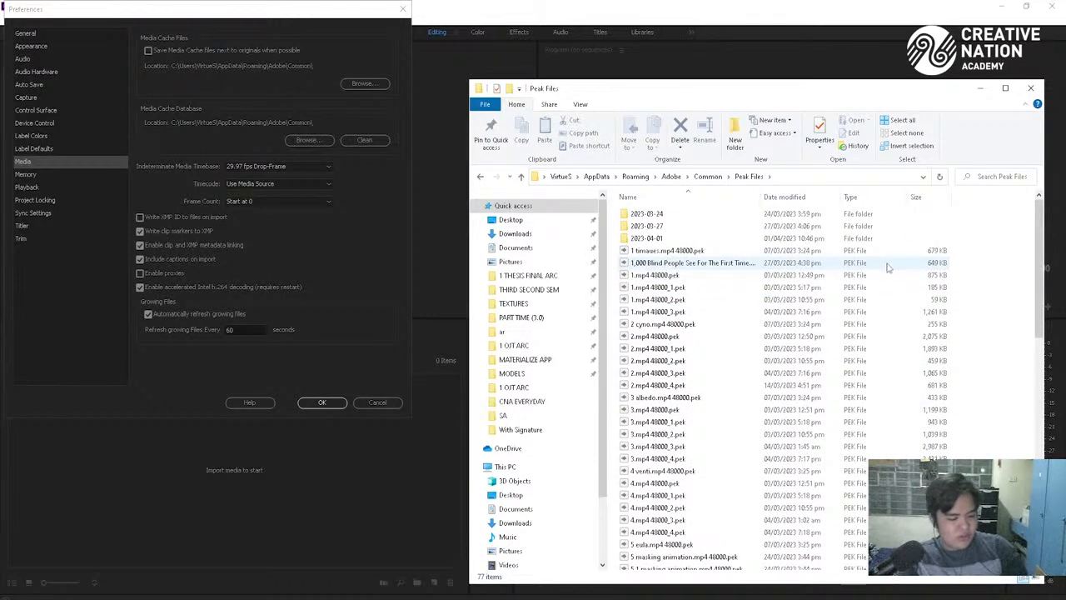
key("ctrl+a")
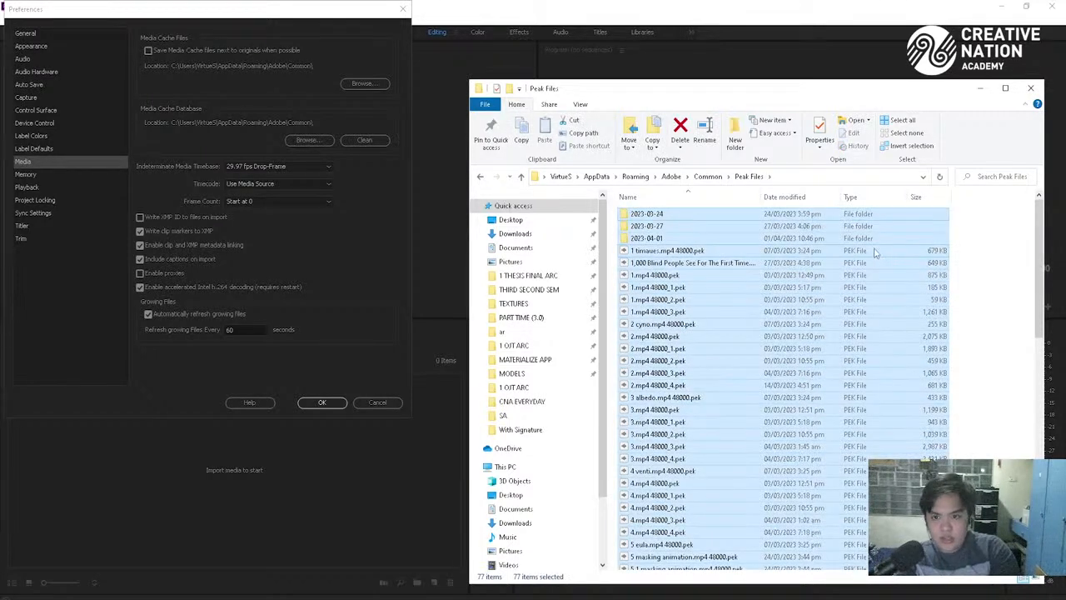
key("Delete")
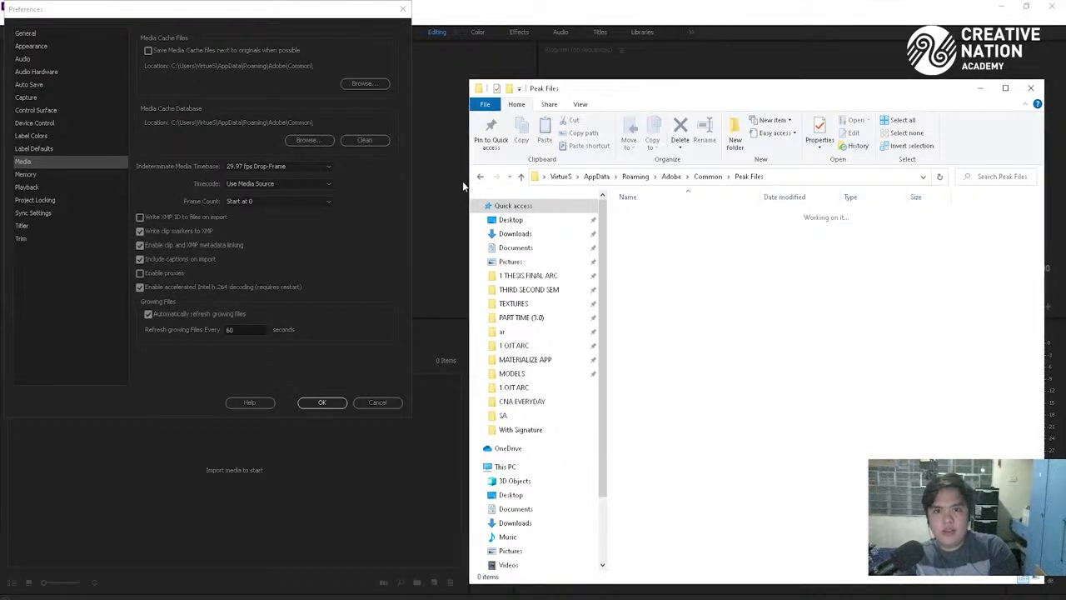
key("BackSpace")
Delete all folders and files inside Motion Graphics Templates and return to the Common folder
double_click(680, 252)
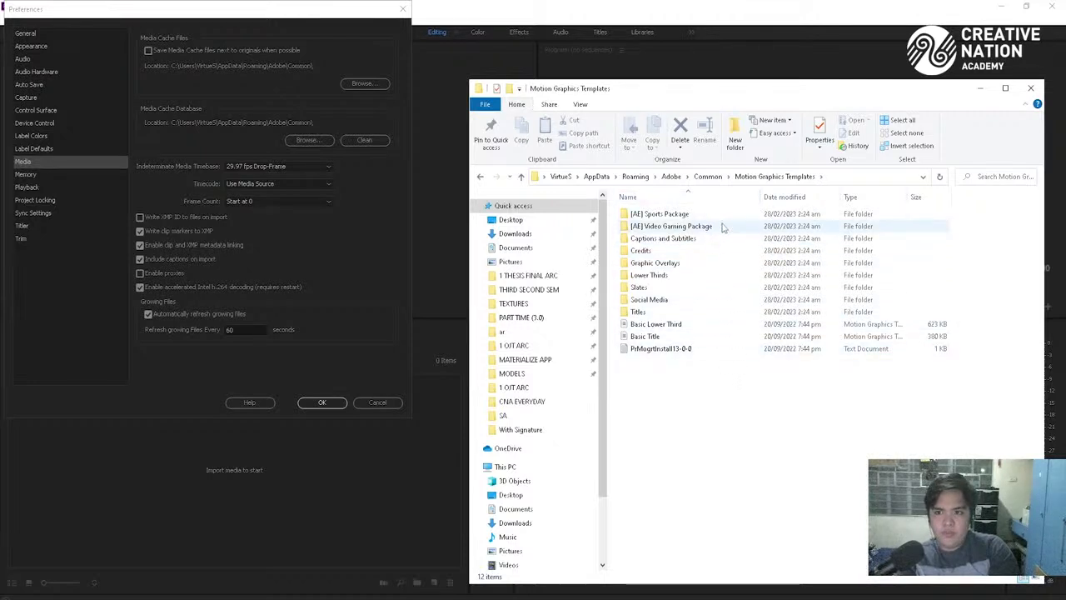
key("ctrl+a")
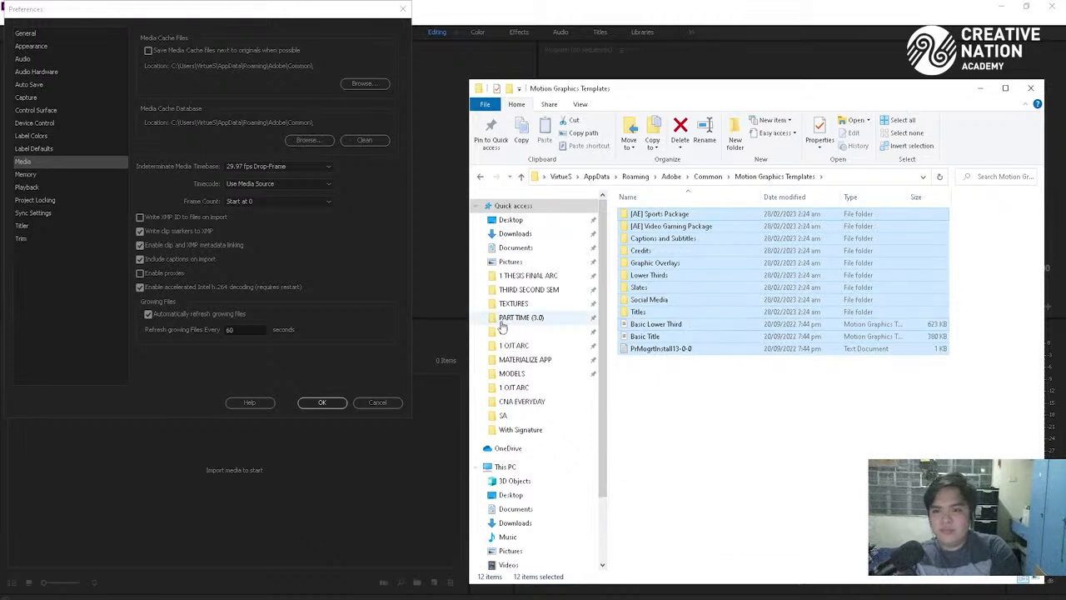
left_click(679, 129)
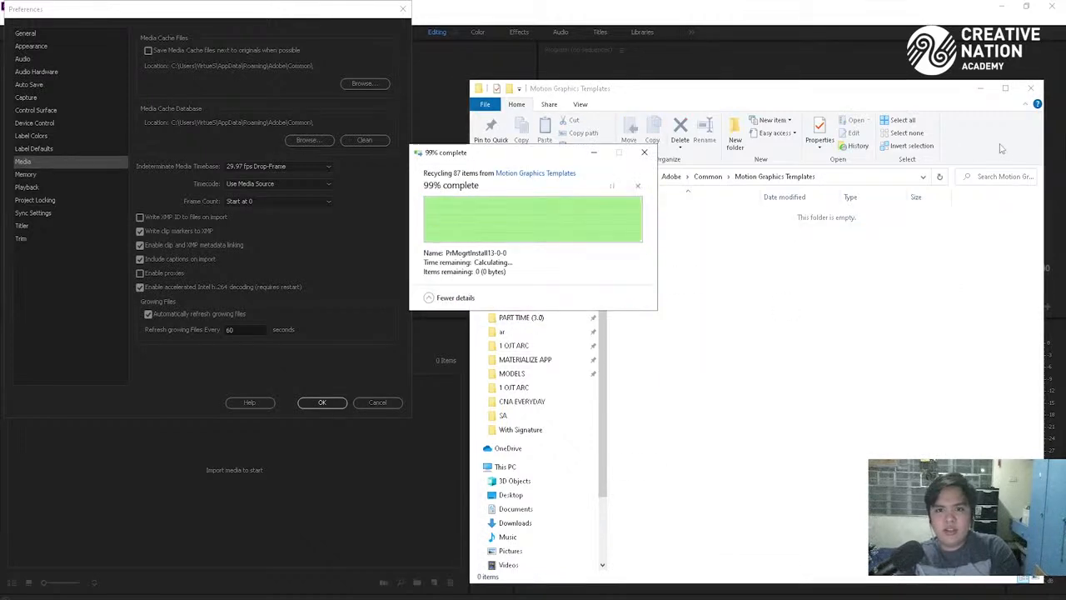
left_click(480, 177)
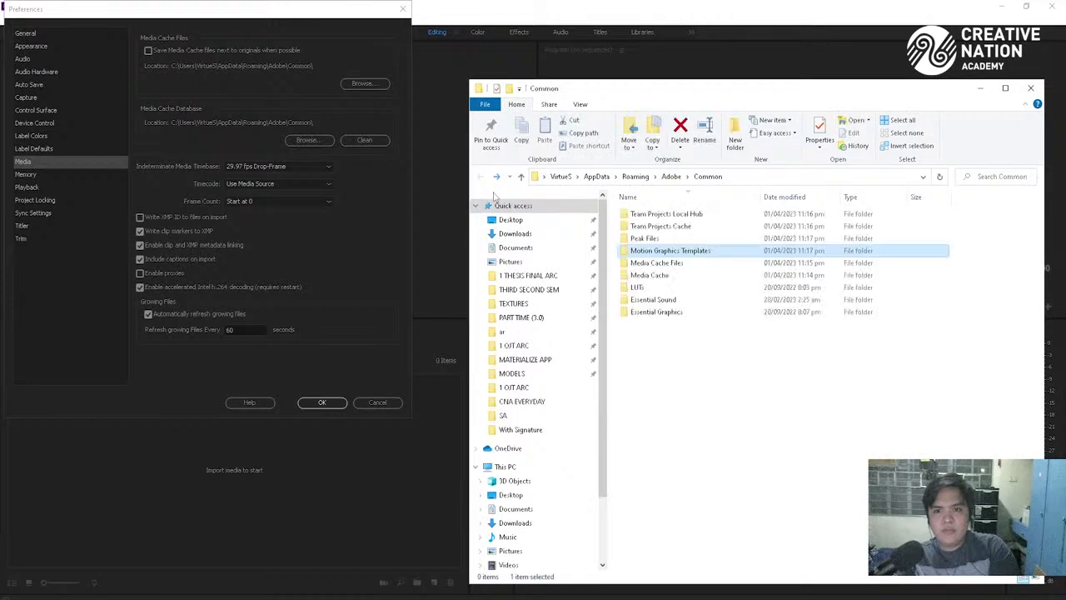
Delete all files in the Media Cache Files folder, skipping the file that is open in Premiere Pro
double_click(653, 263)
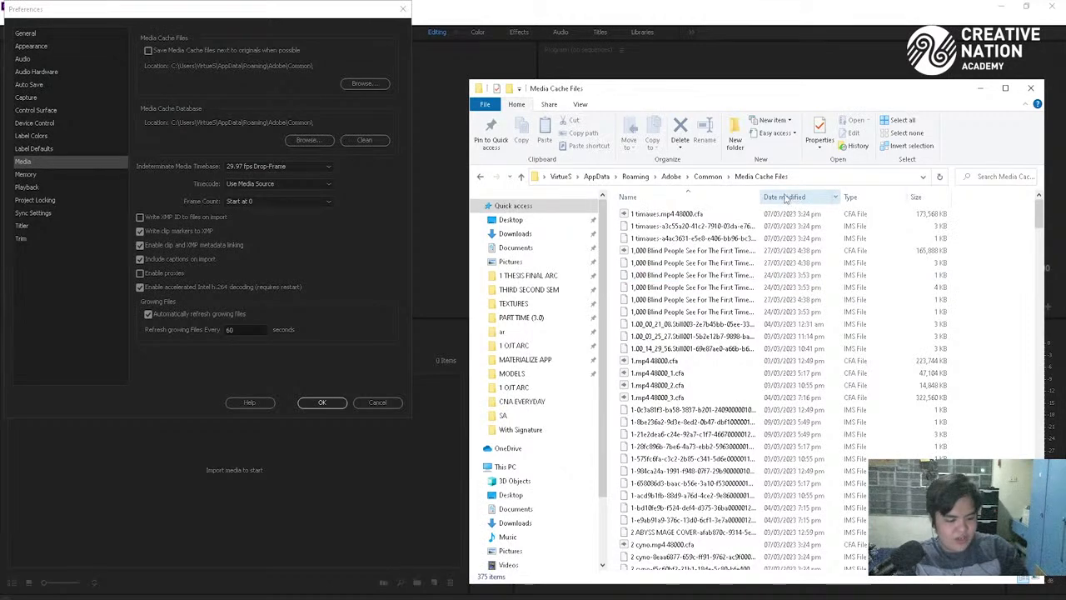
key("ctrl+a")
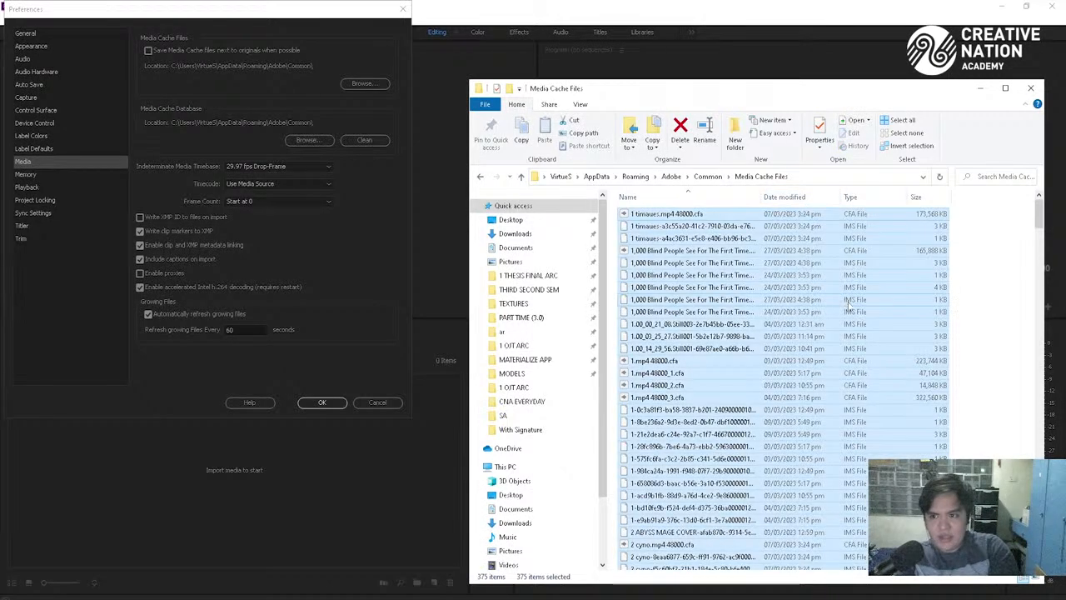
key("Delete")
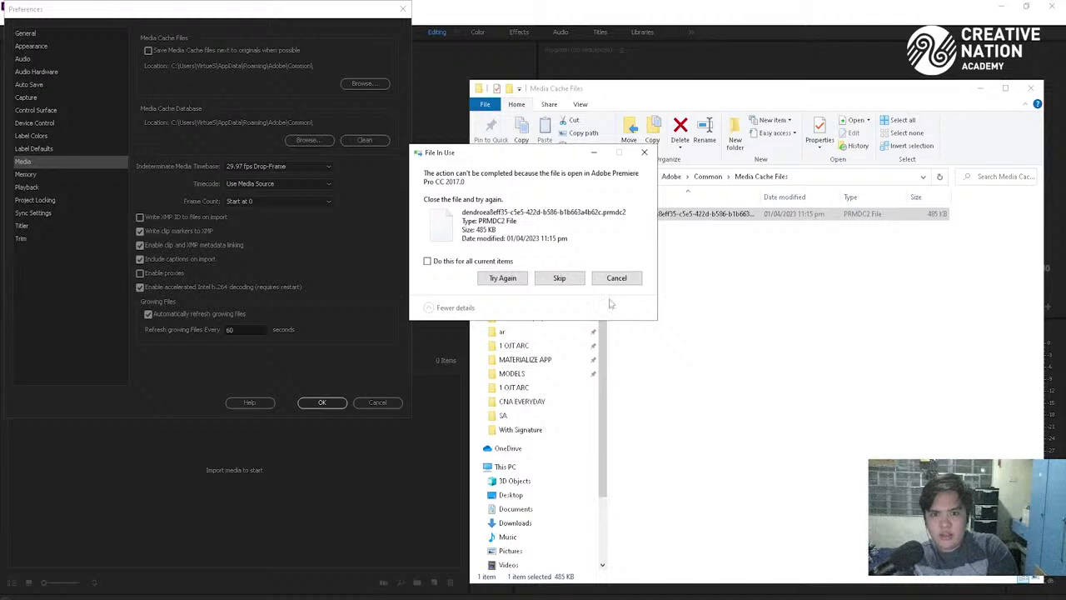
left_click(572, 282)
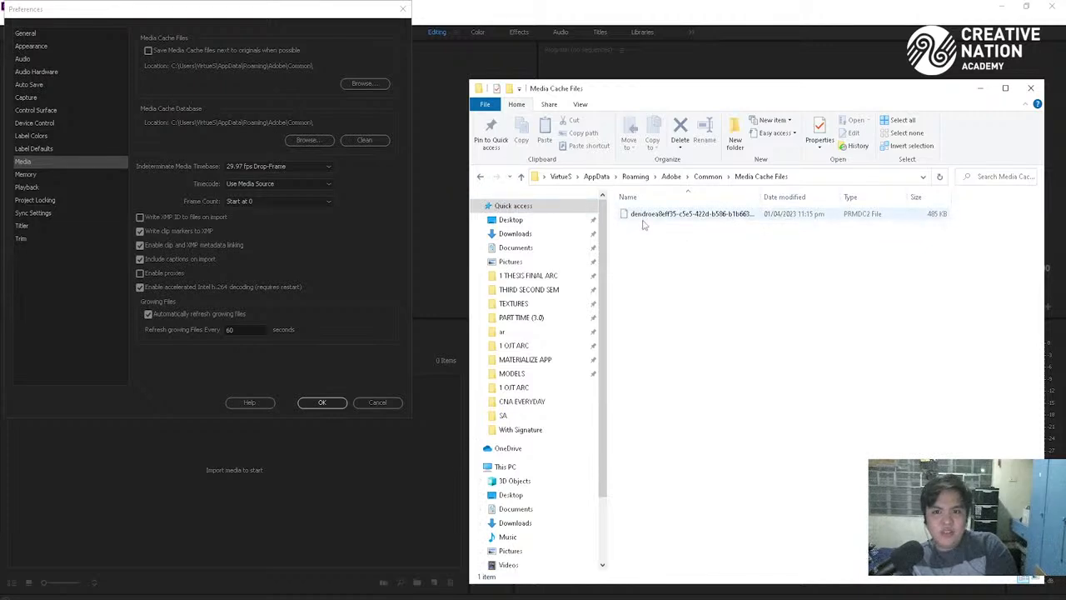
Reposition the Preferences dialog, then delete all MCDB files in the Media Cache folder and return to the Common folder
left_click_drag(166, 8, 223, 143)
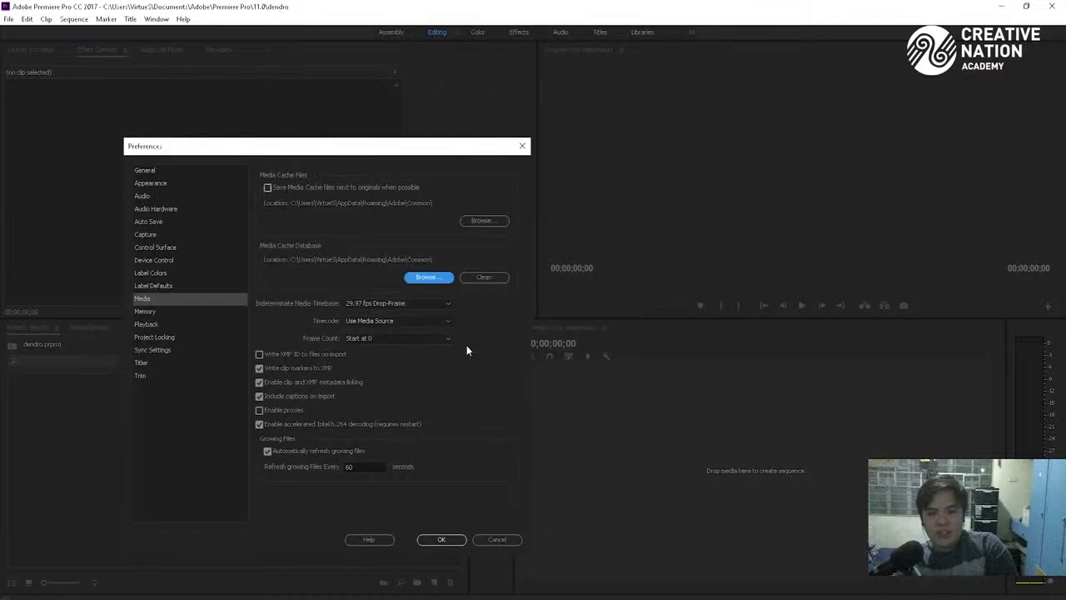
mouse_move(371, 593)
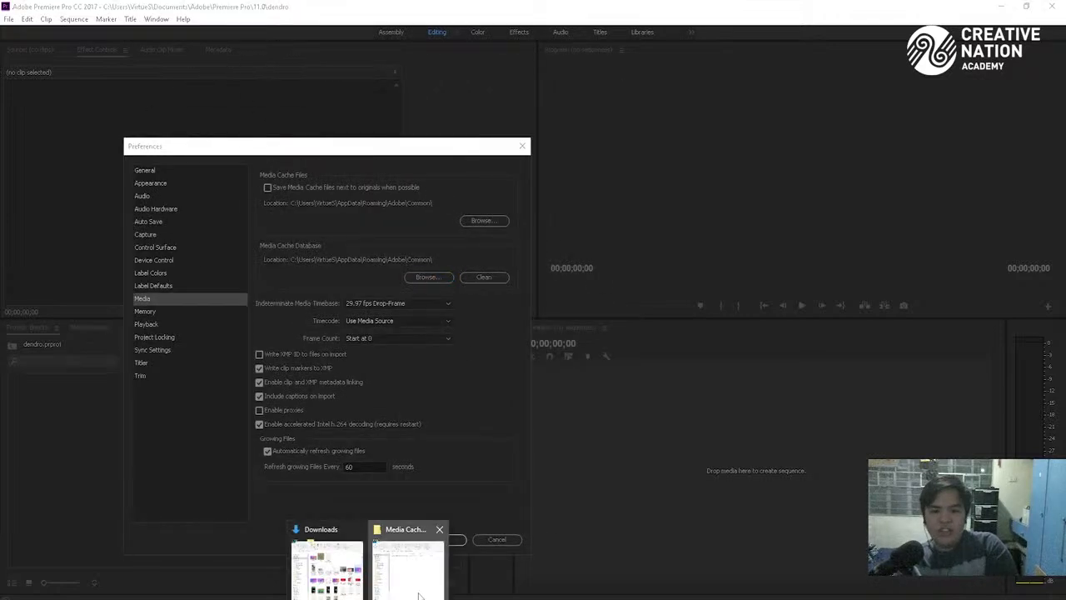
left_click(413, 562)
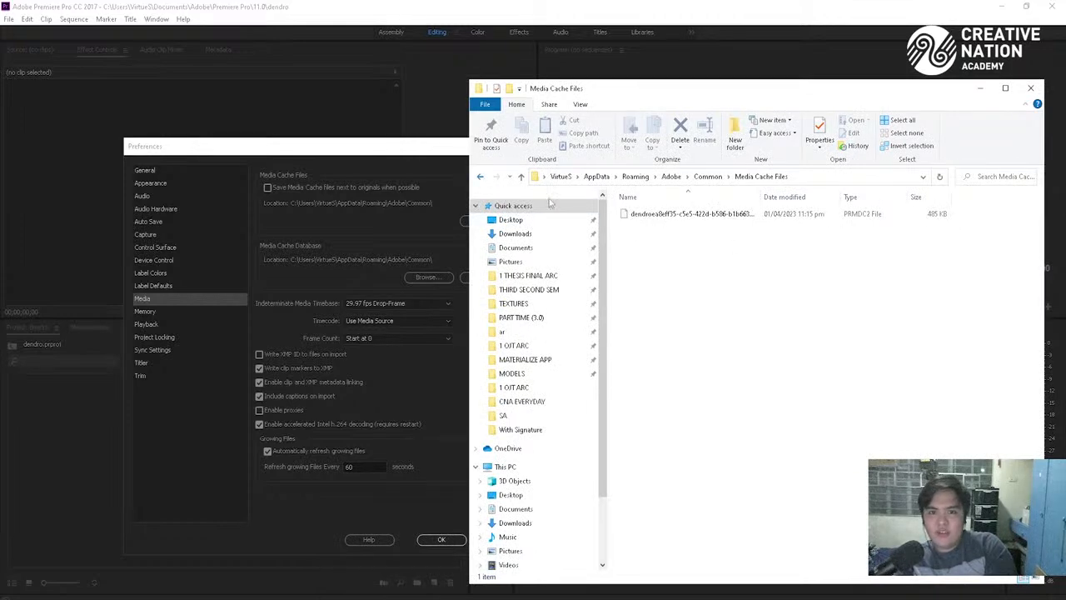
left_click(520, 175)
double_click(677, 275)
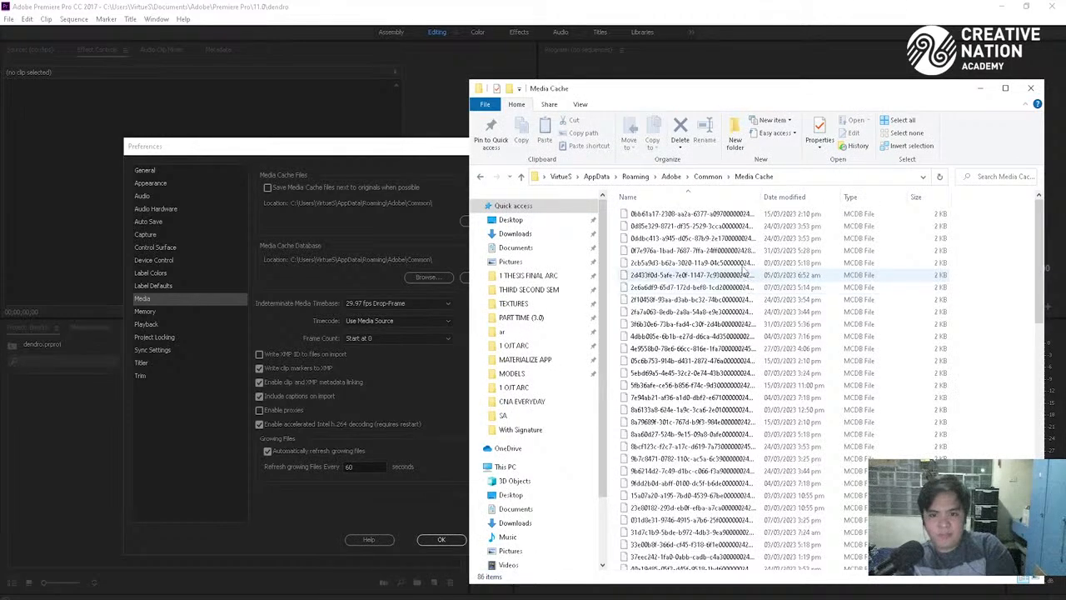
key("ctrl+a")
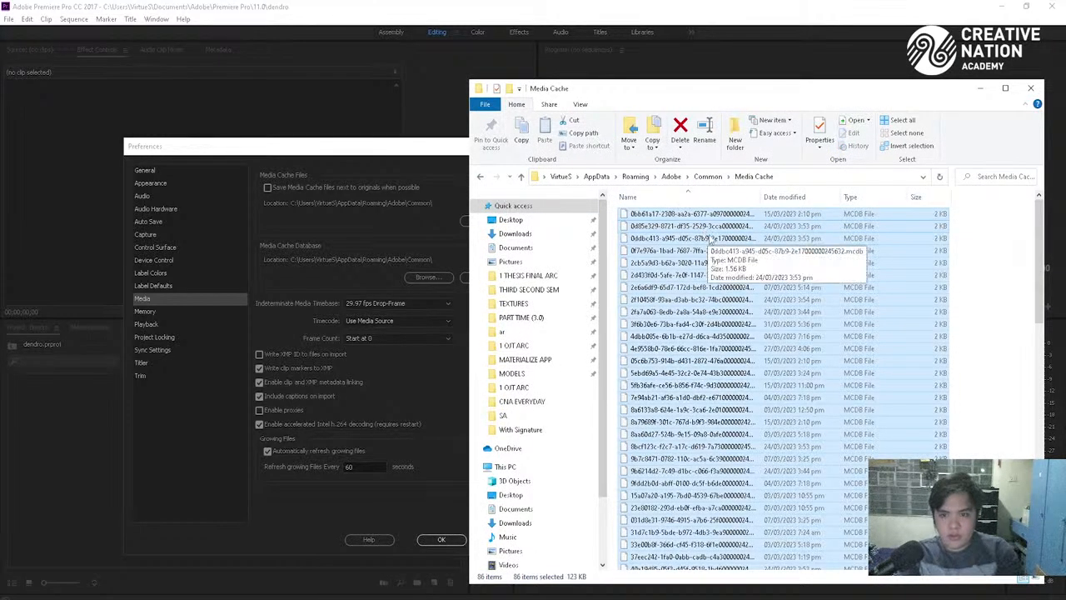
key("Delete")
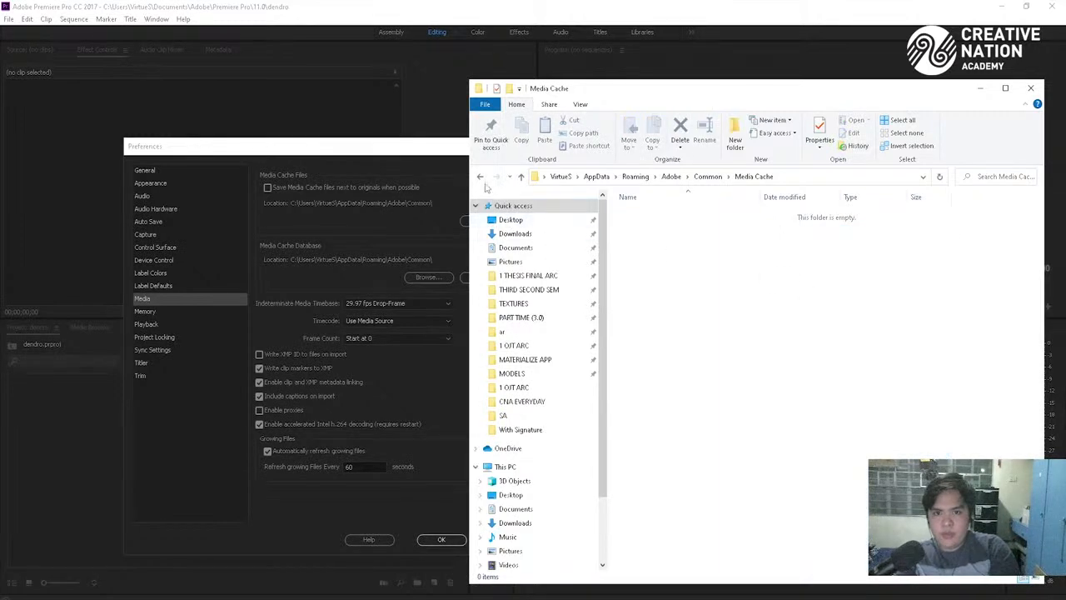
key("BackSpace")
Look inside the LUTs folder and its Input subfolder, and go back to the Common folder
double_click(641, 287)
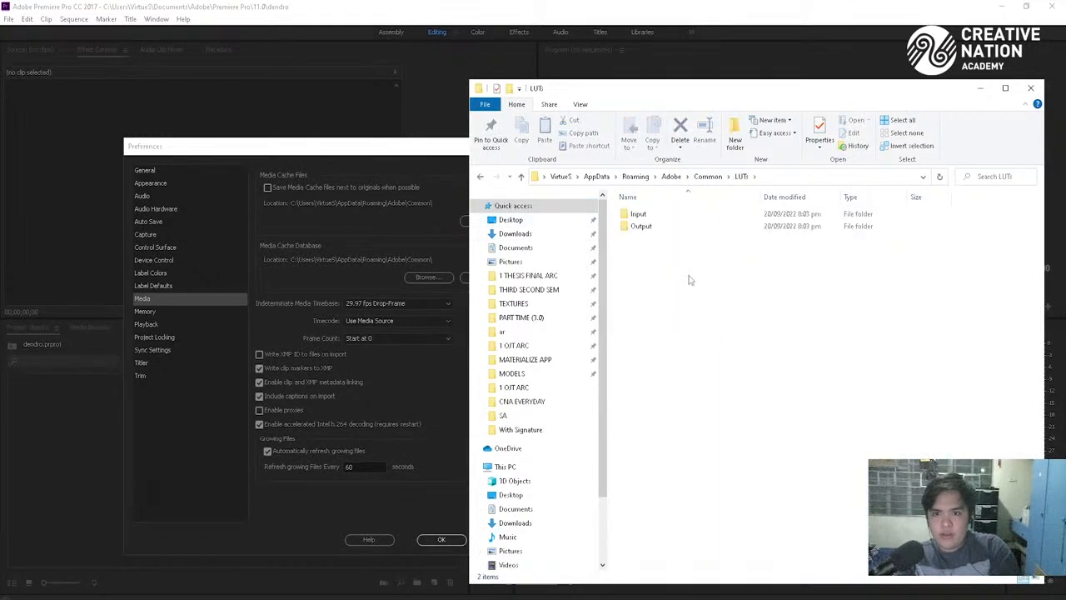
double_click(649, 220)
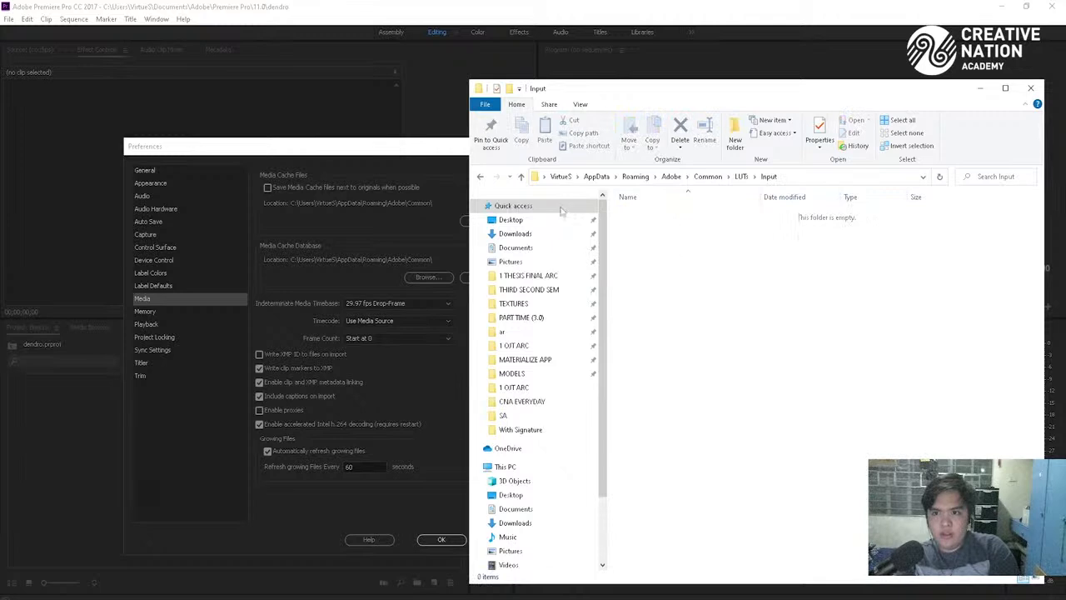
left_click(480, 177)
left_click(479, 176)
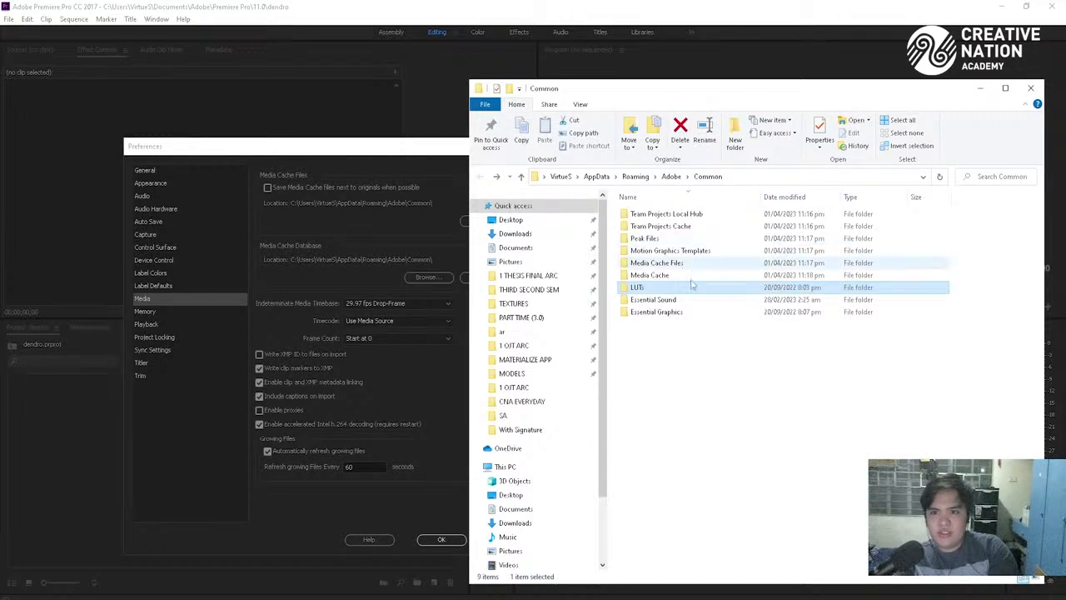
Delete the item inside the Essential Sound folder and check the Essential Graphics folder for leftover files
double_click(673, 300)
left_click(672, 216)
key("Delete")
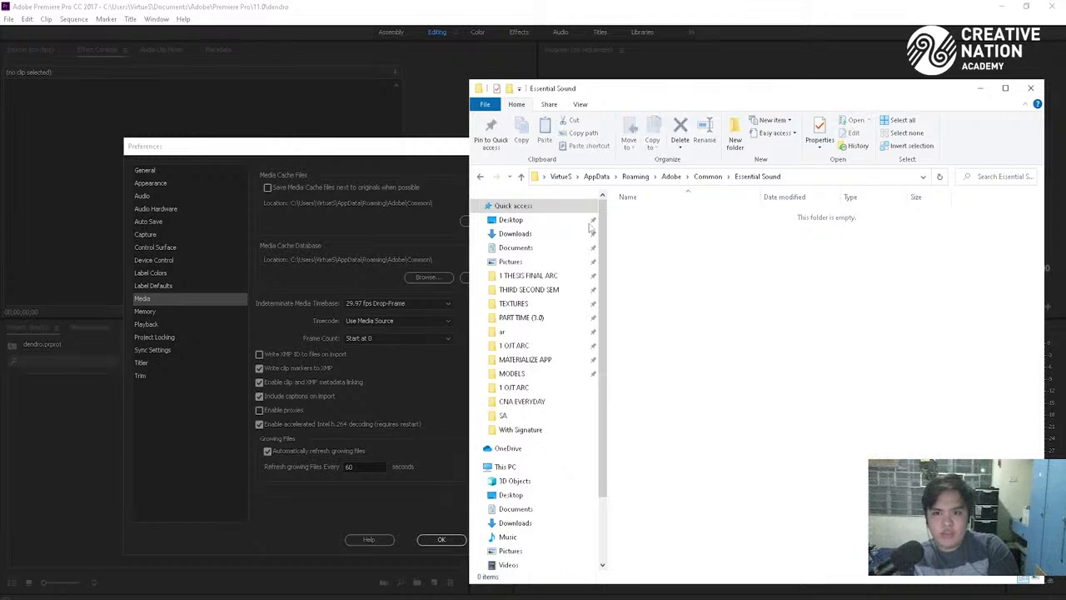
left_click(479, 177)
double_click(672, 313)
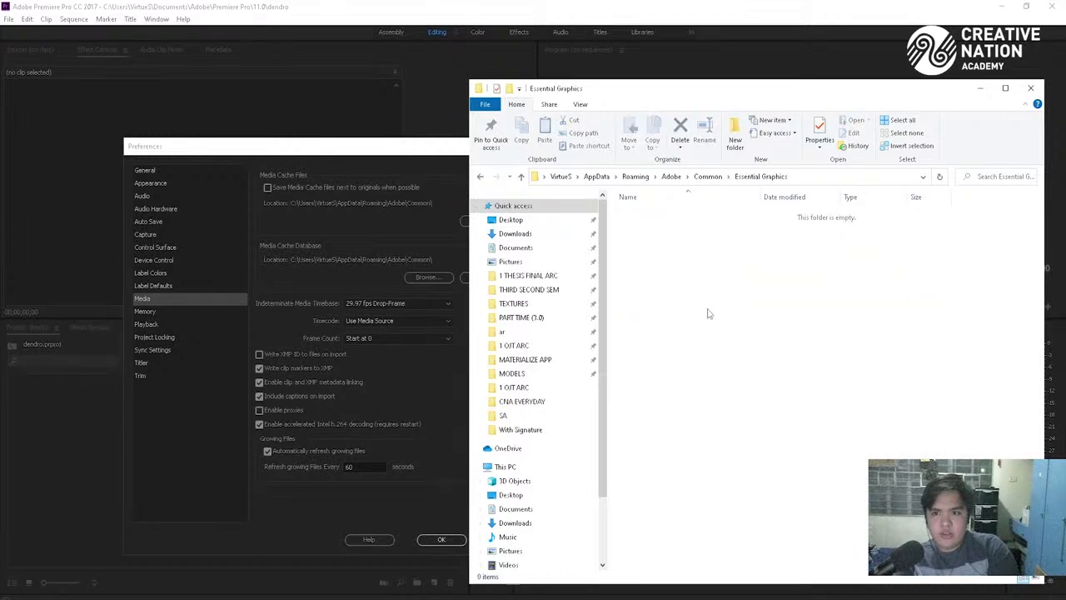
left_click(480, 177)
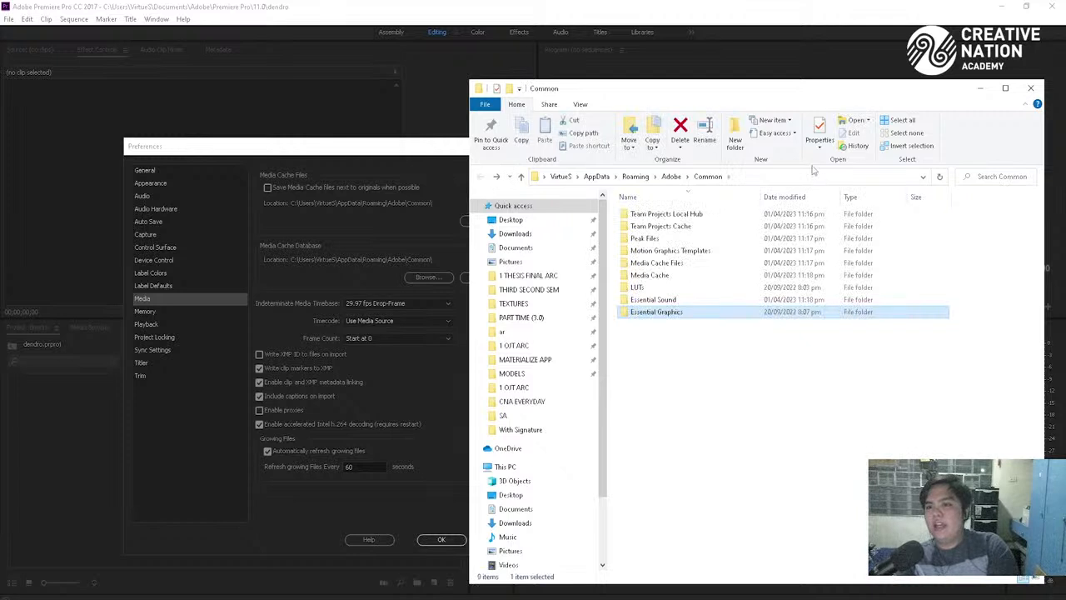
Close the Common folder window and accept the Media preferences in Premiere Pro
left_click(1030, 89)
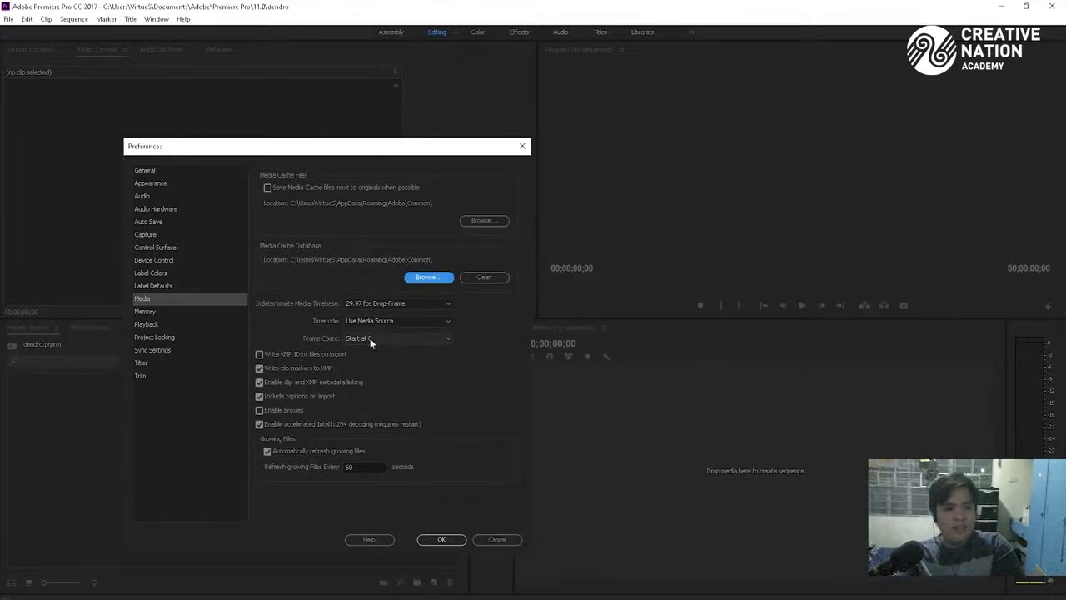
left_click(442, 542)
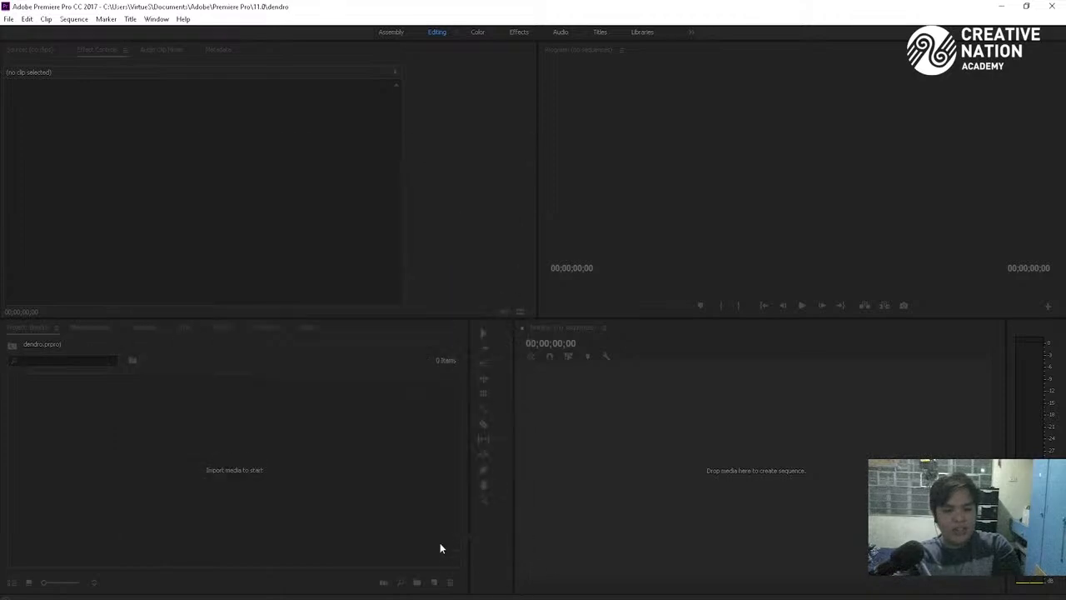